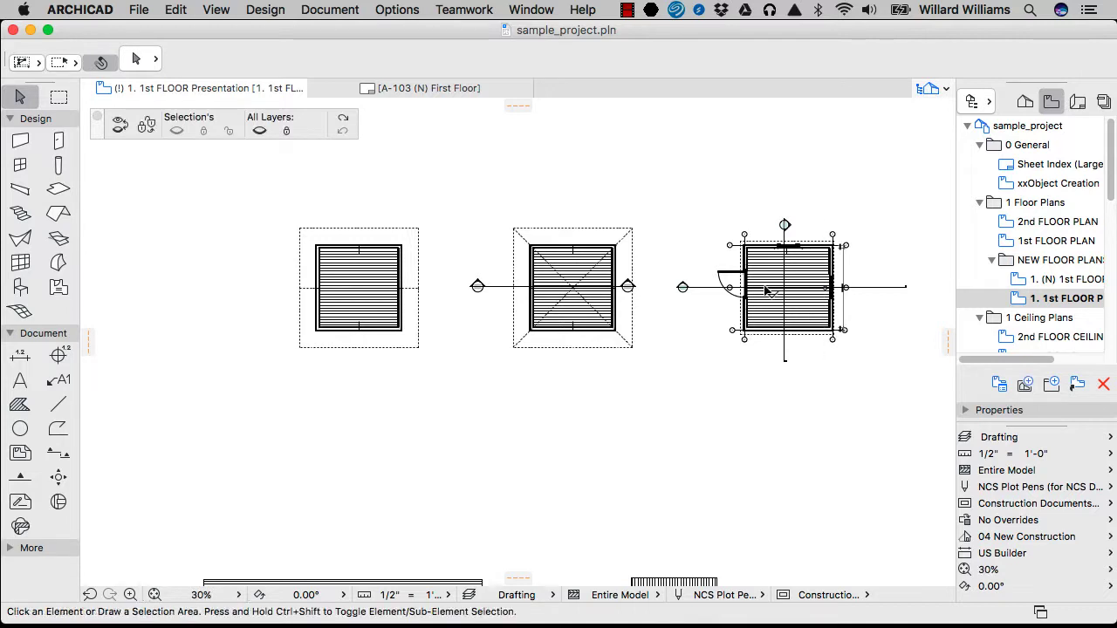
Review the Model Display, Marker Head, Marker and General settings of the vertical section marker on the building with the door, leaving them unchanged
scroll(731, 282, up, 6)
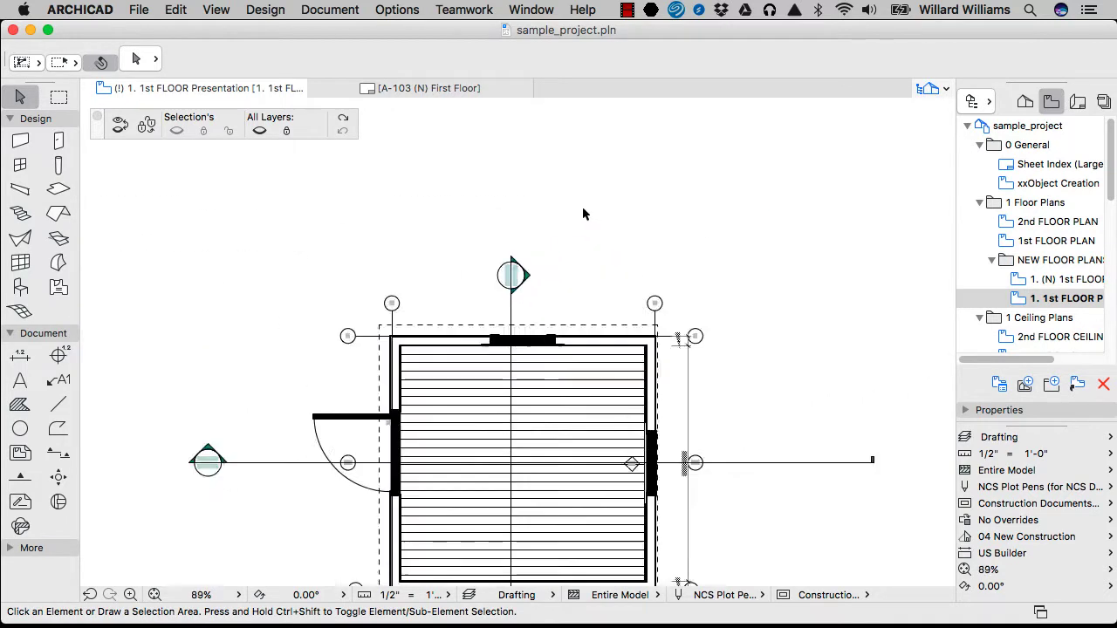
click(495, 309)
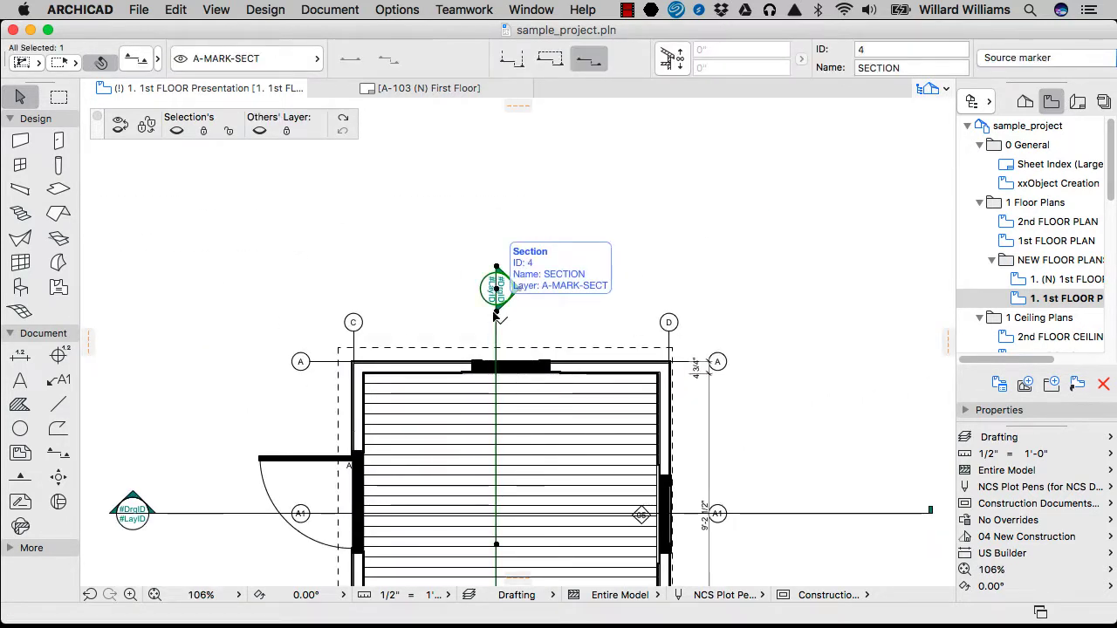
right_click(493, 316)
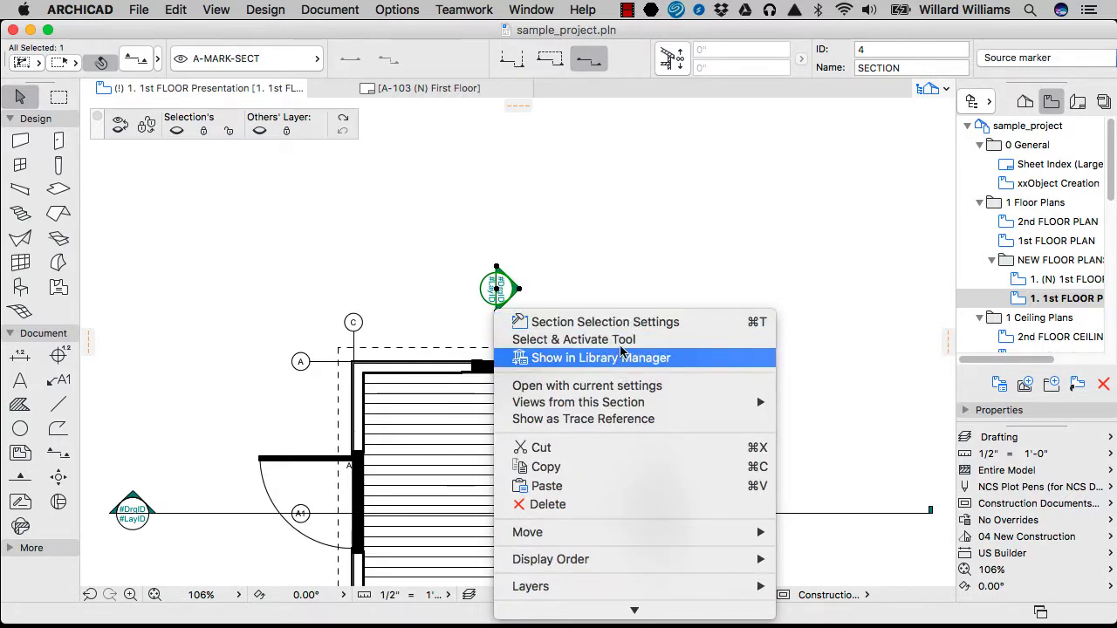
click(573, 263)
key(super+t)
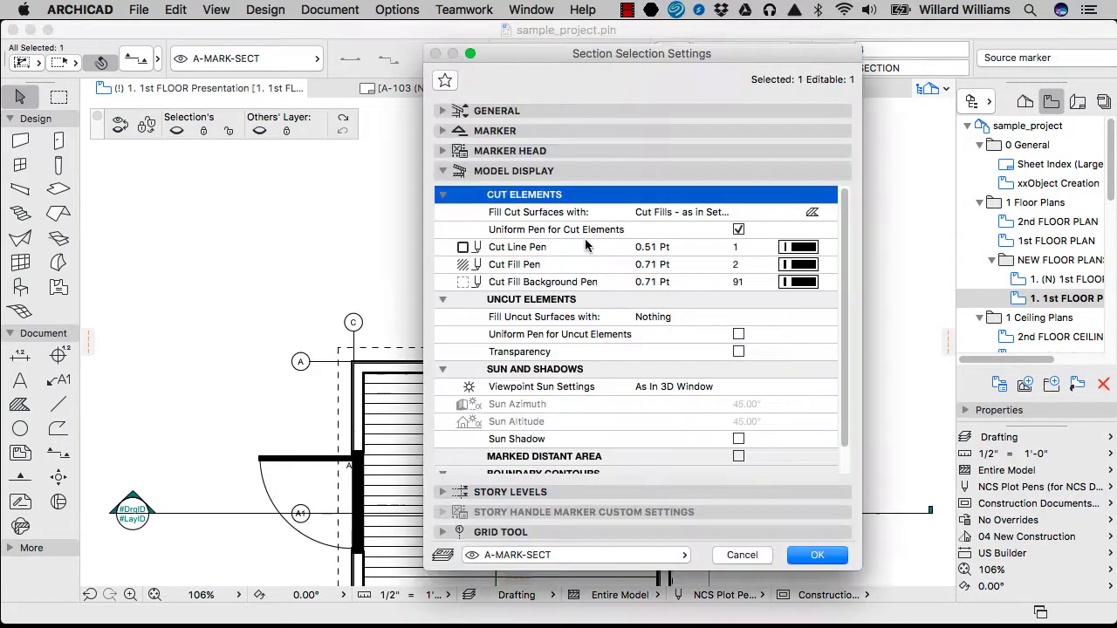
click(489, 174)
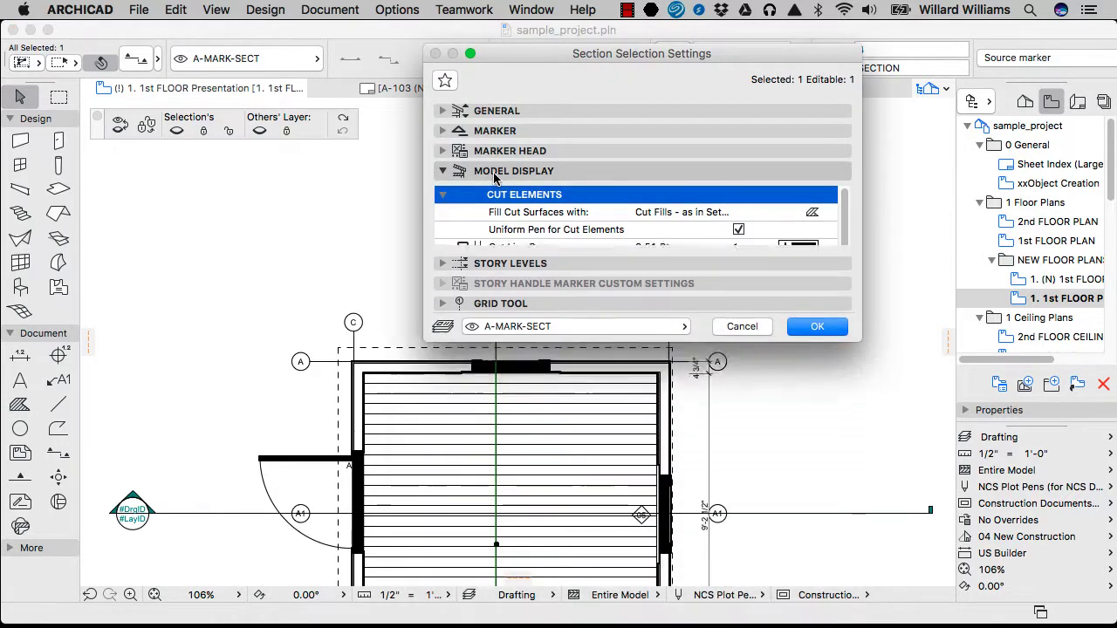
click(483, 151)
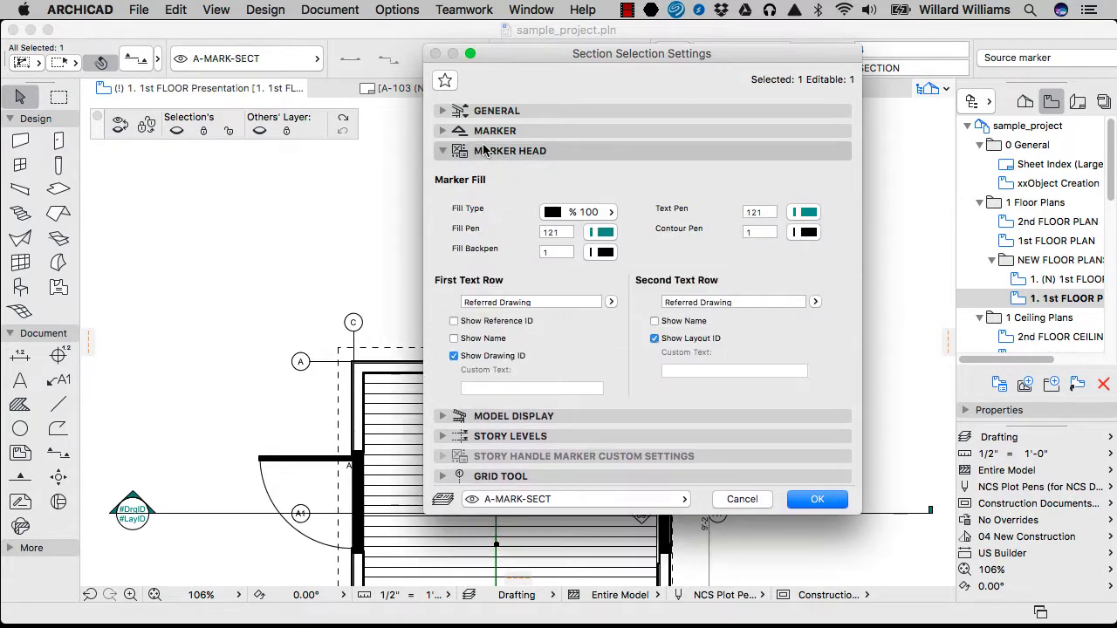
click(479, 132)
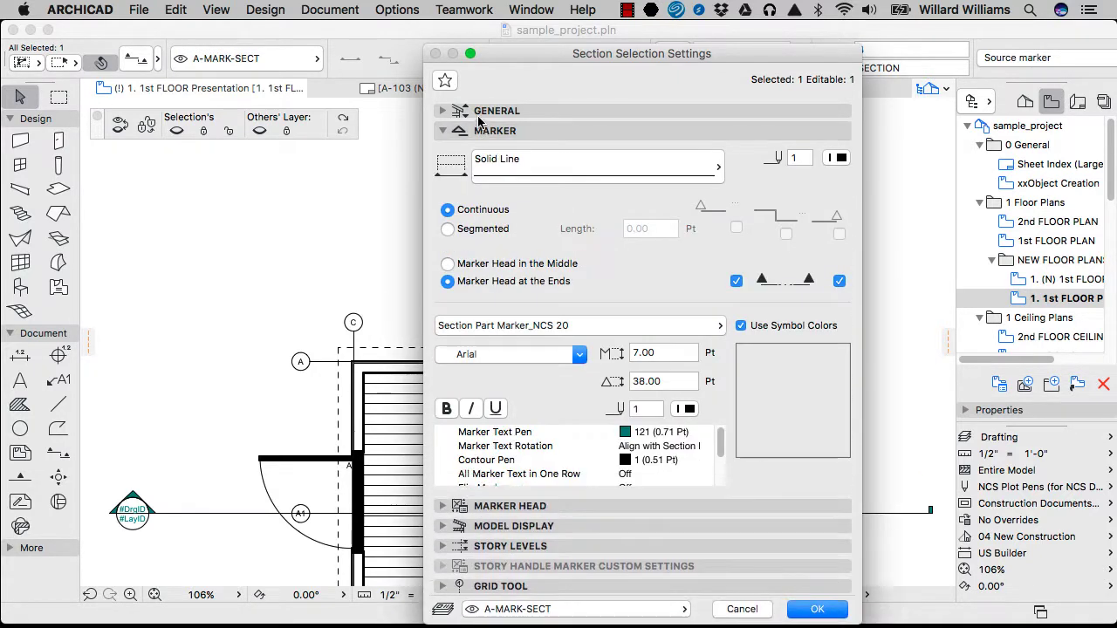
click(477, 111)
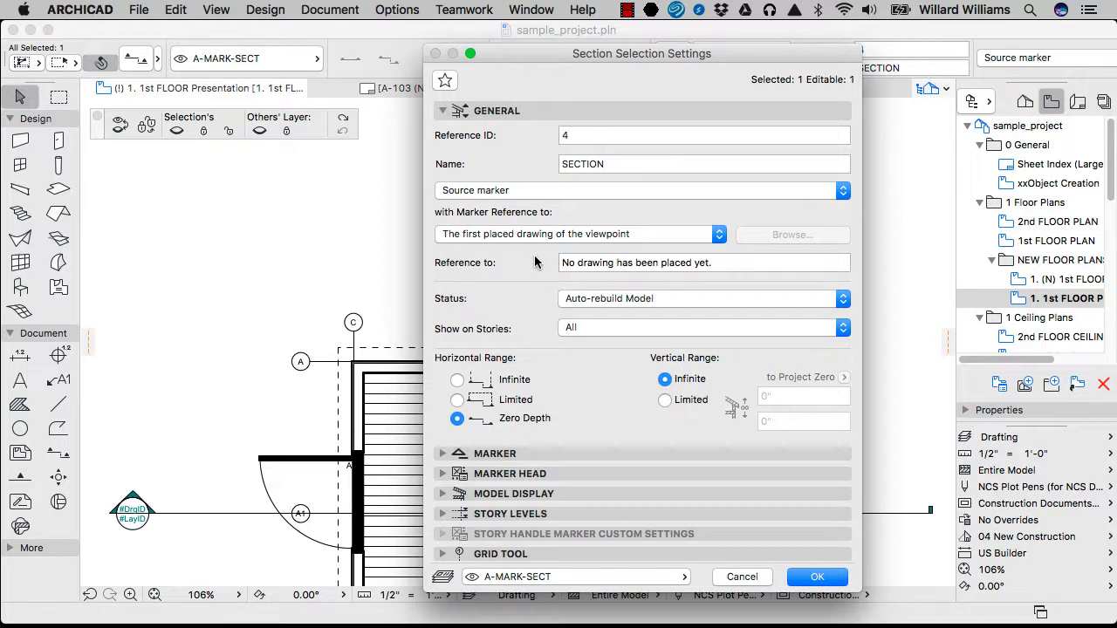
key(Escape)
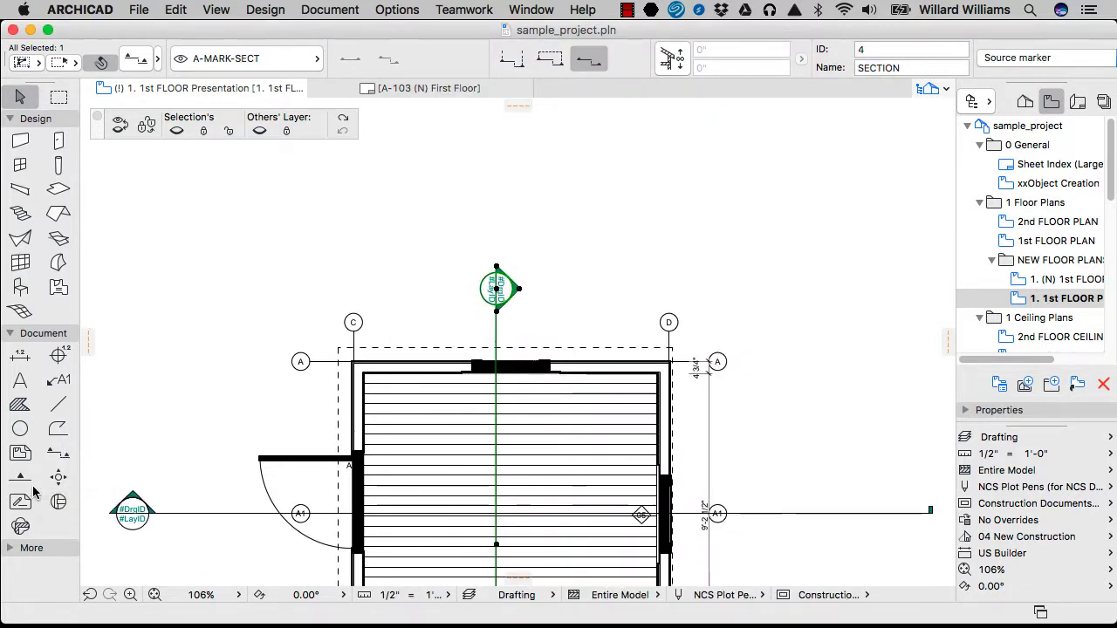
Draw a vertical section line through the middle building with the NCS Section favorite, from above its roof outline to below it, looking right
click(187, 403)
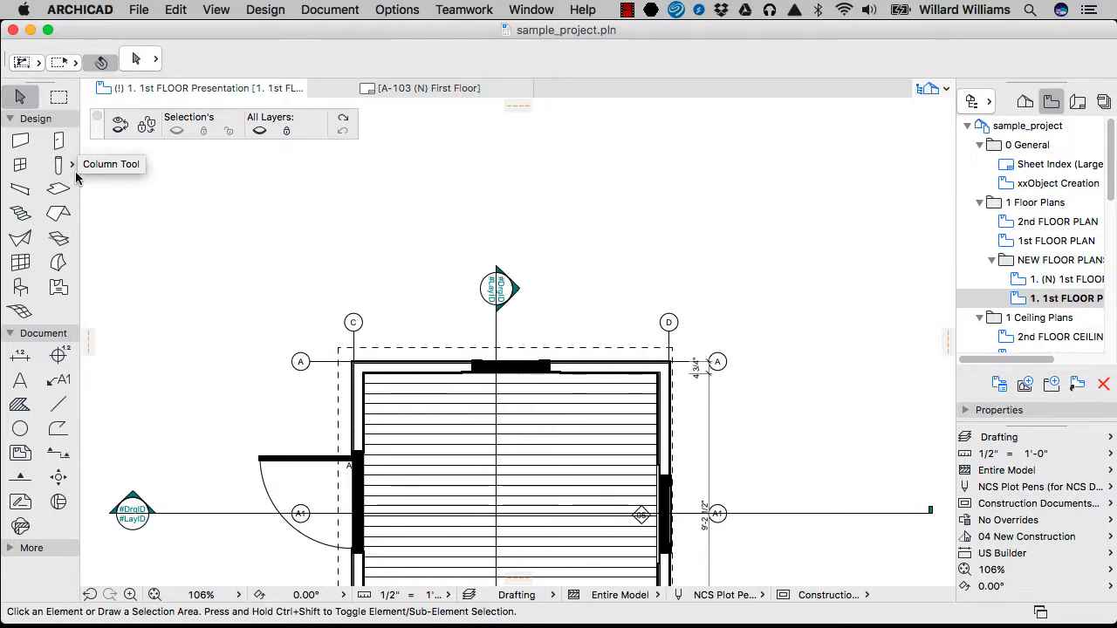
click(71, 455)
click(71, 454)
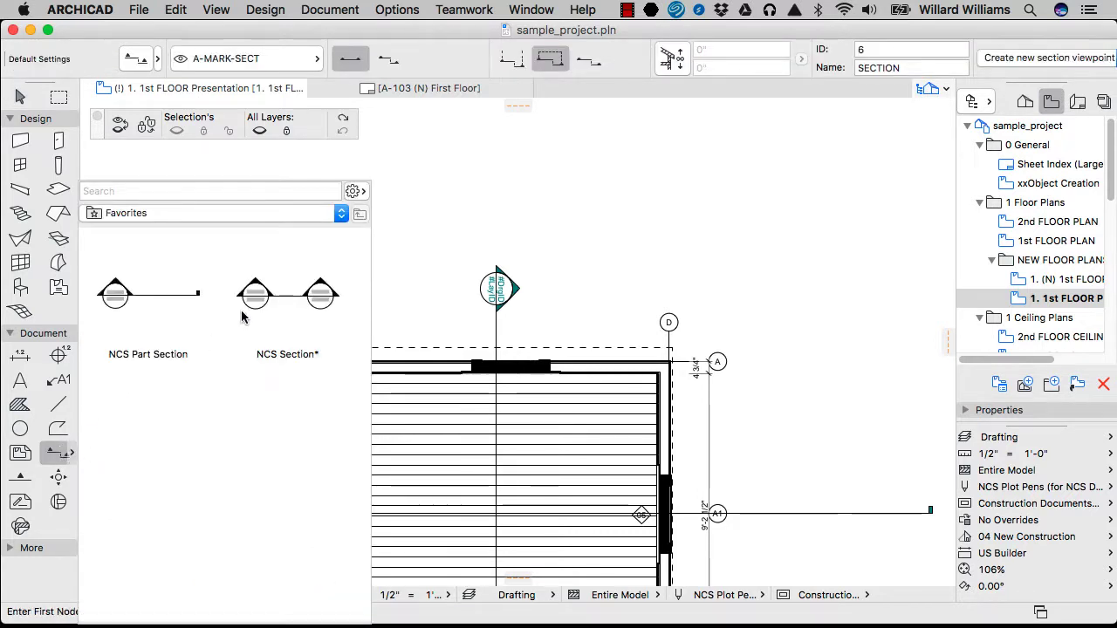
double_click(291, 303)
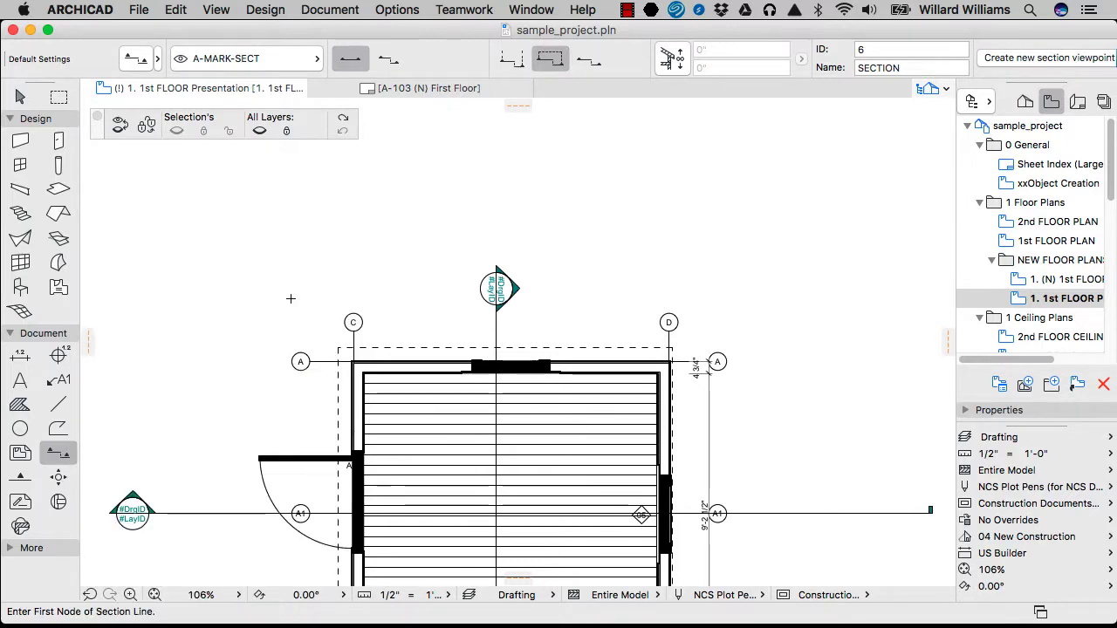
scroll(563, 210, down, 5)
middle_drag(271, 241, 582, 246)
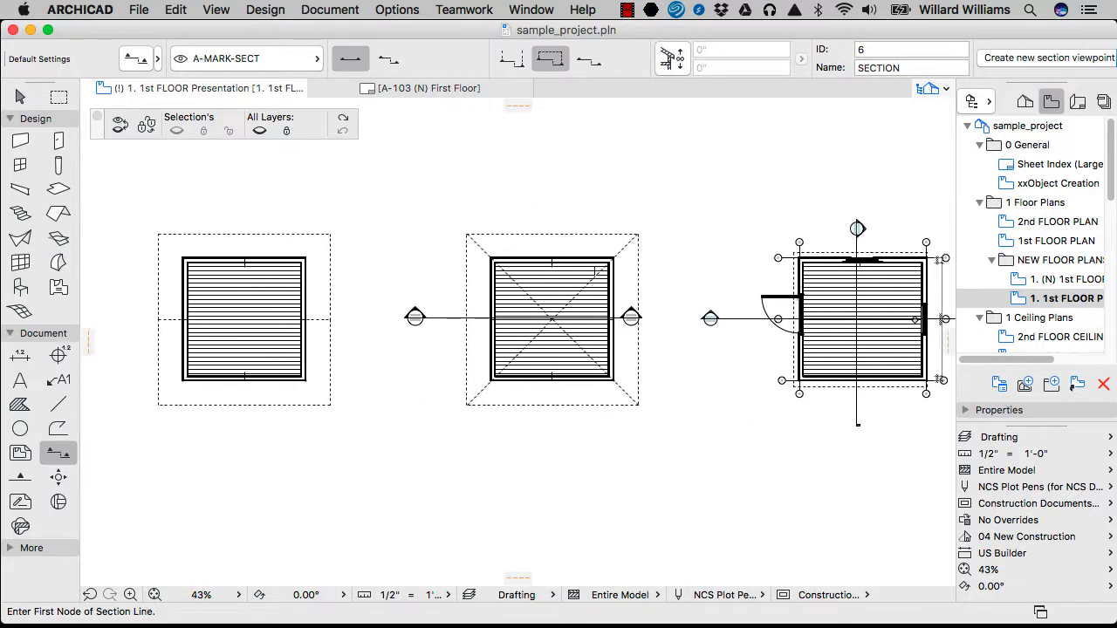
scroll(582, 248, up, 3)
click(515, 179)
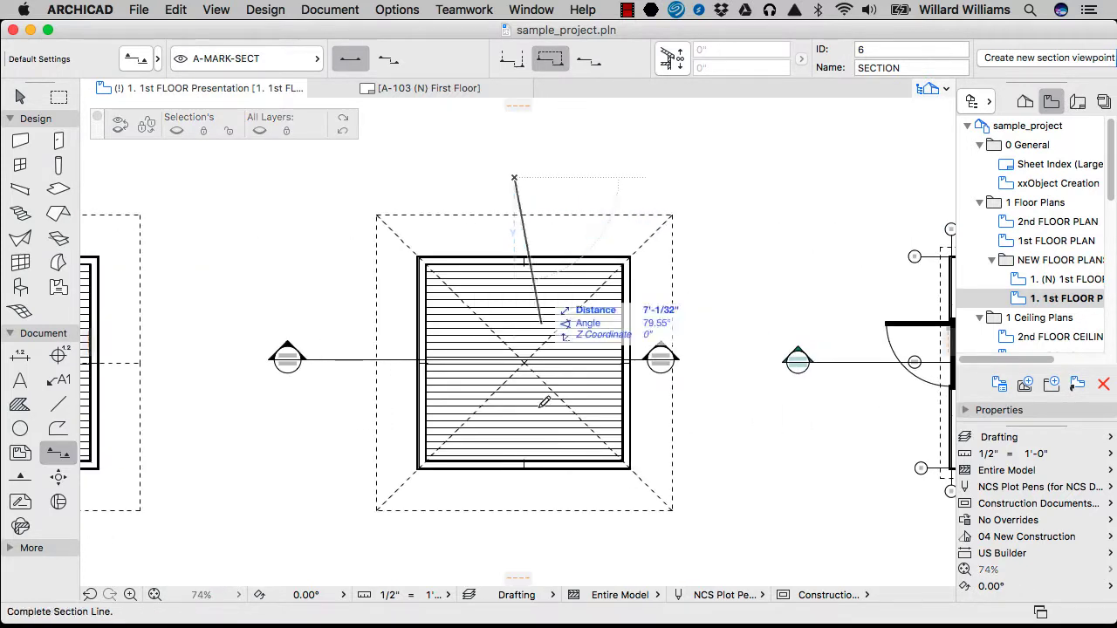
click(524, 567)
click(750, 536)
key(Escape)
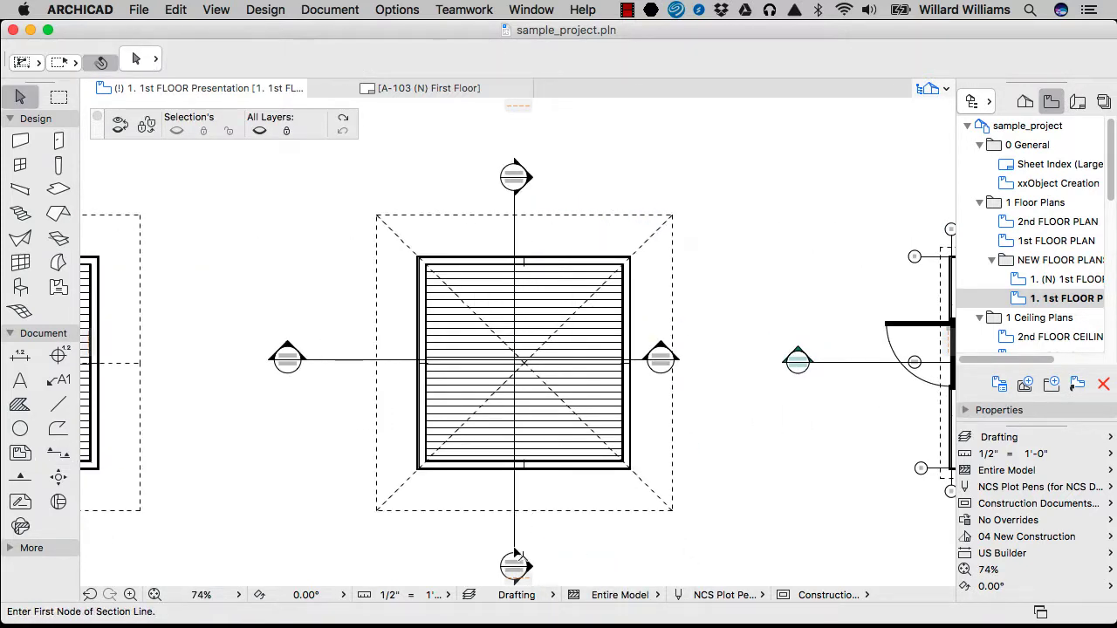
Inspect the lower marker head of the new vertical section line and open that section's view
click(515, 553)
scroll(516, 559, up, 8)
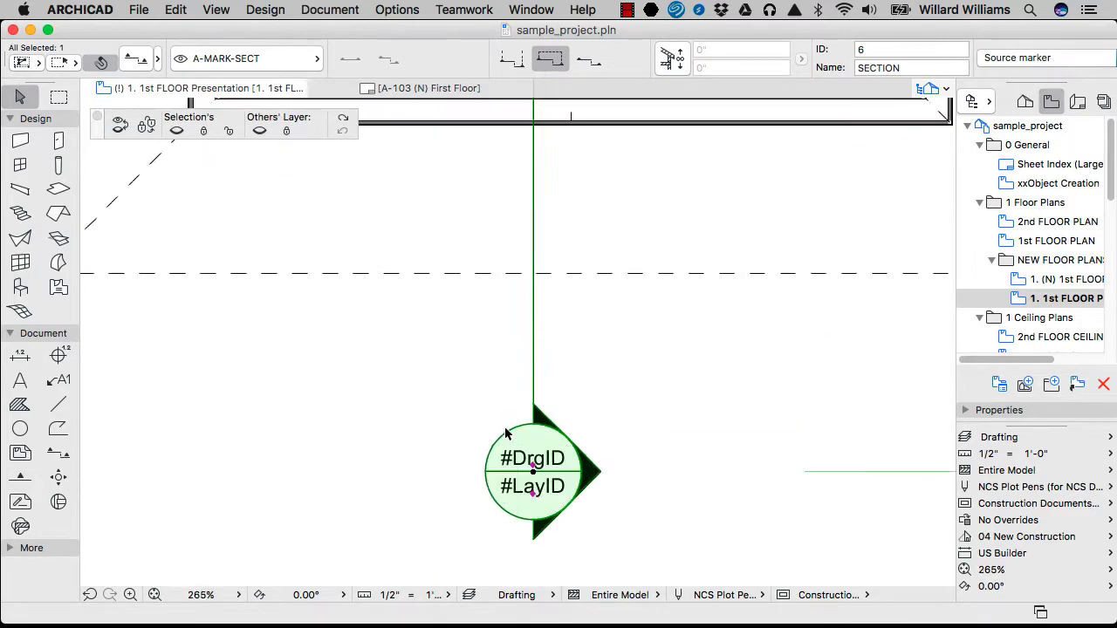
scroll(583, 453, down, 3)
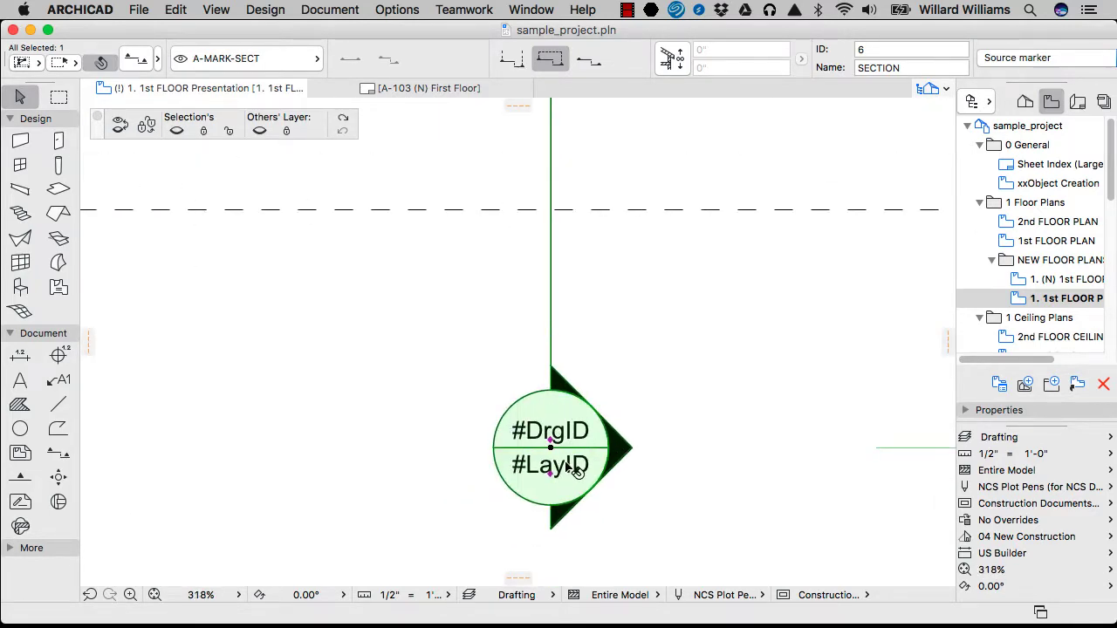
scroll(550, 472, down, 5)
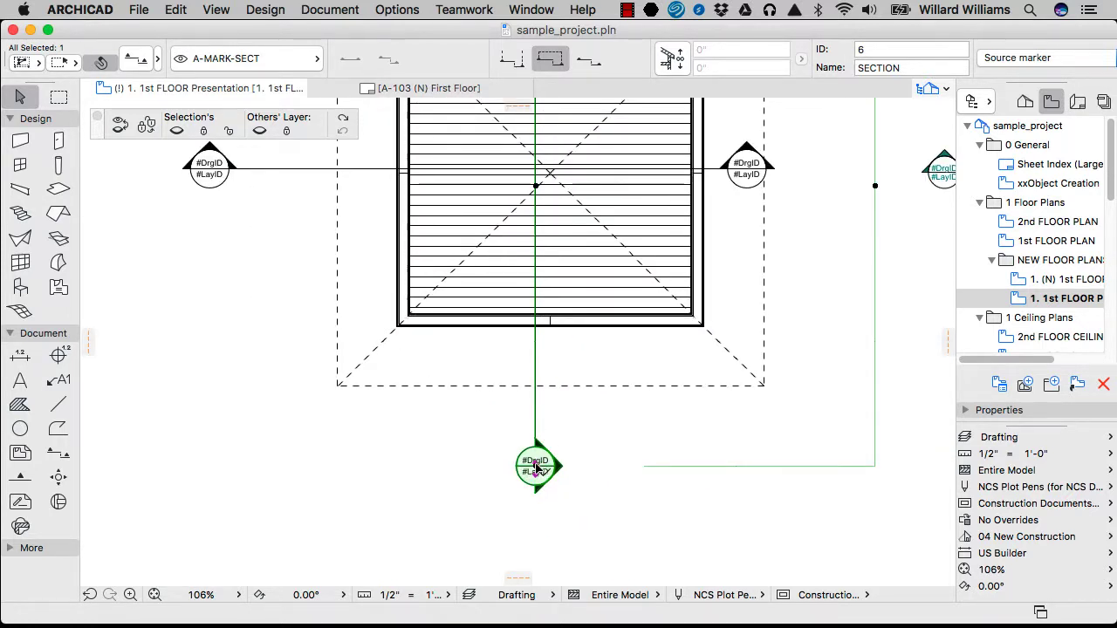
right_click(536, 468)
click(623, 519)
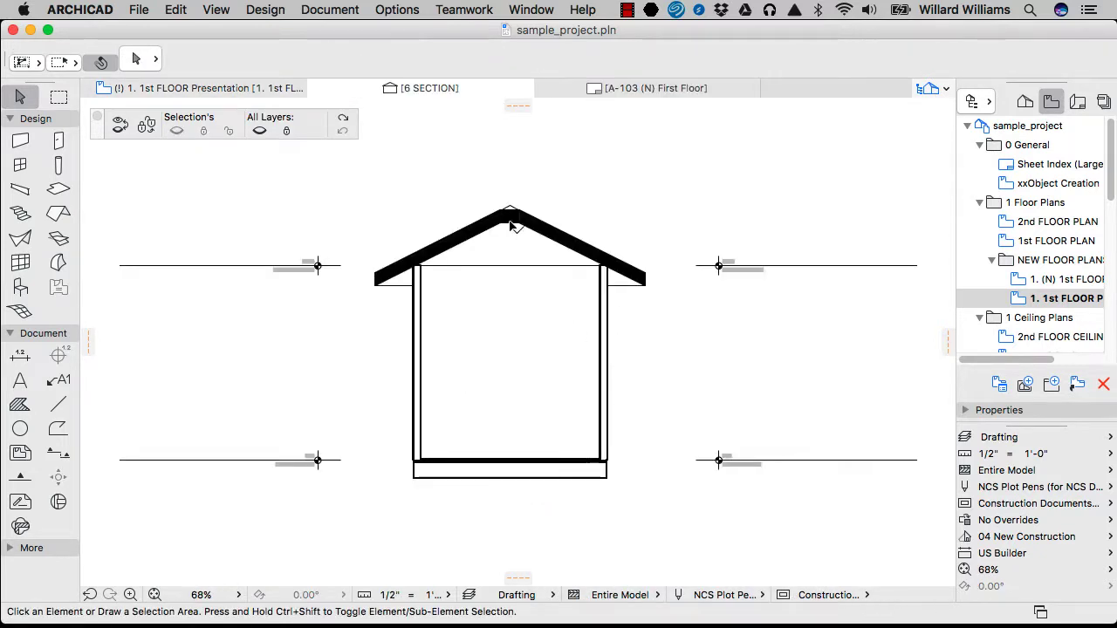
Examine the roof, walls and floor construction in the opened section view and return to the 1st floor presentation plan
scroll(513, 222, up, 10)
scroll(512, 122, down, 5)
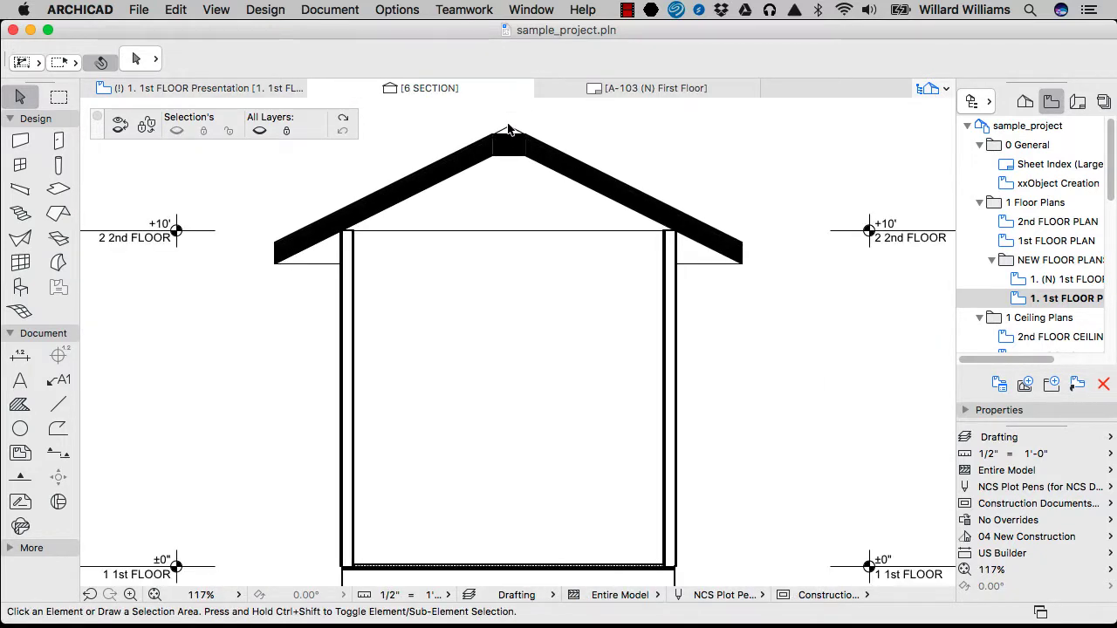
scroll(508, 129, down, 2)
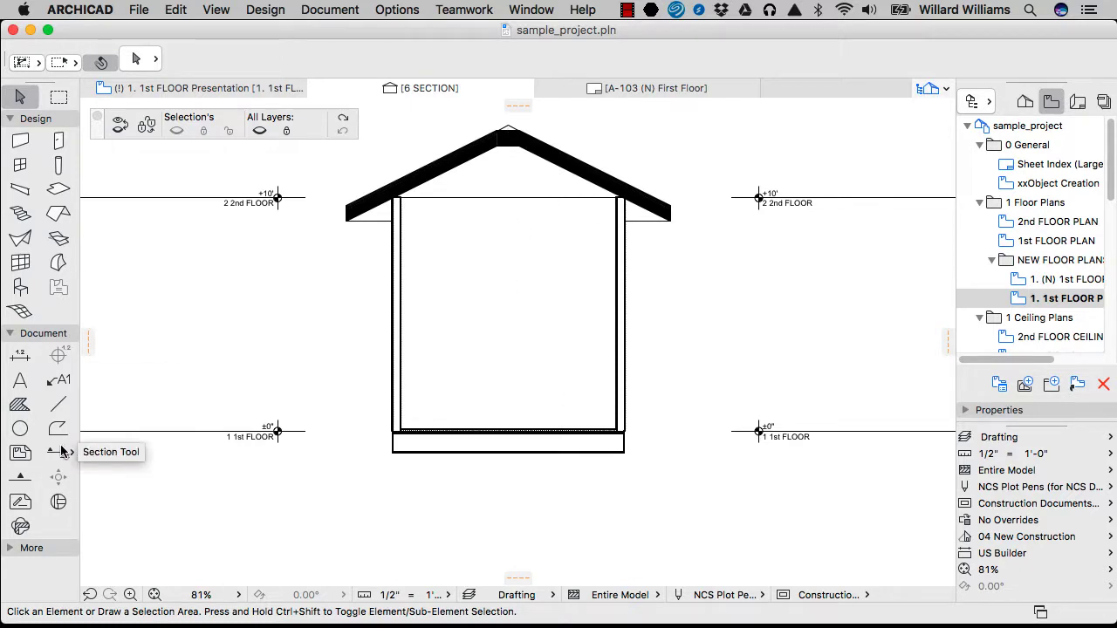
scroll(434, 436, up, 10)
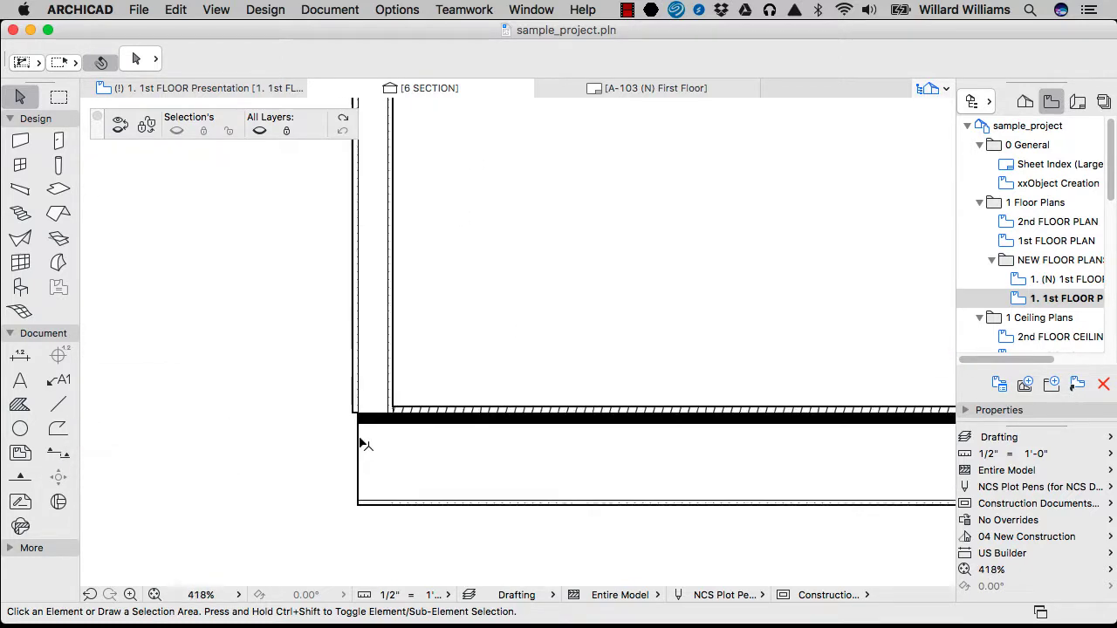
scroll(297, 397, down, 4)
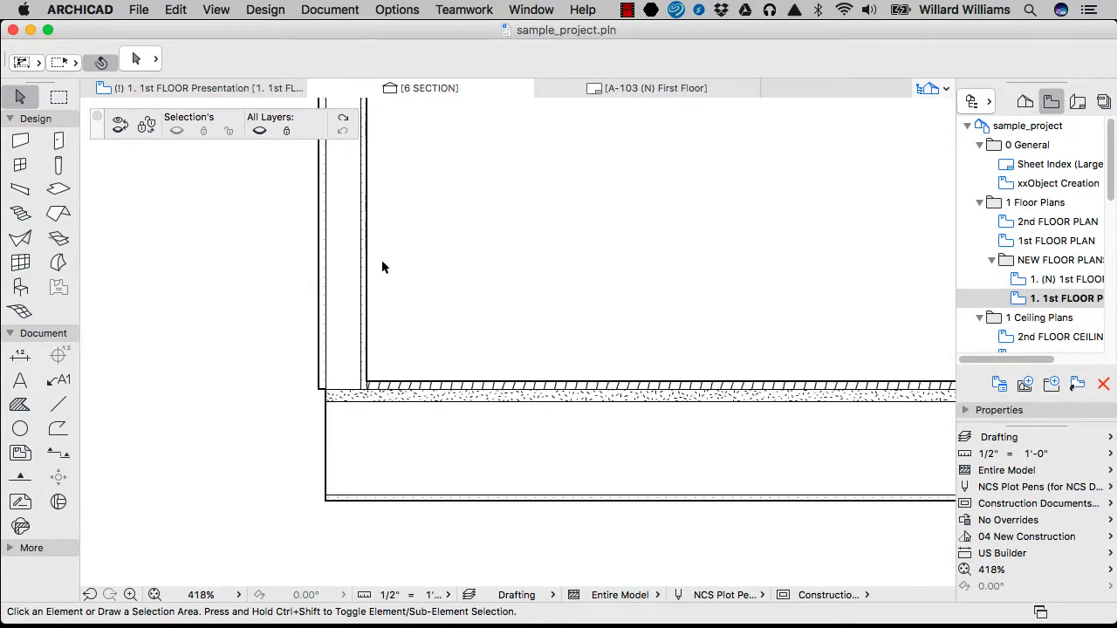
scroll(397, 522, down, 5)
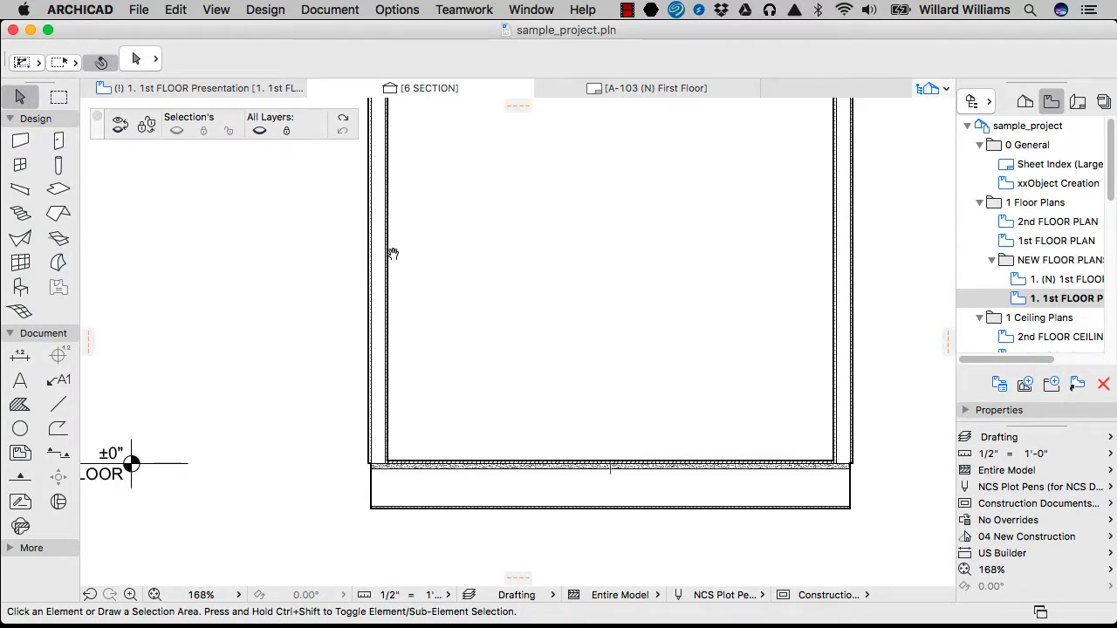
scroll(373, 463, up, 5)
scroll(381, 230, up, 3)
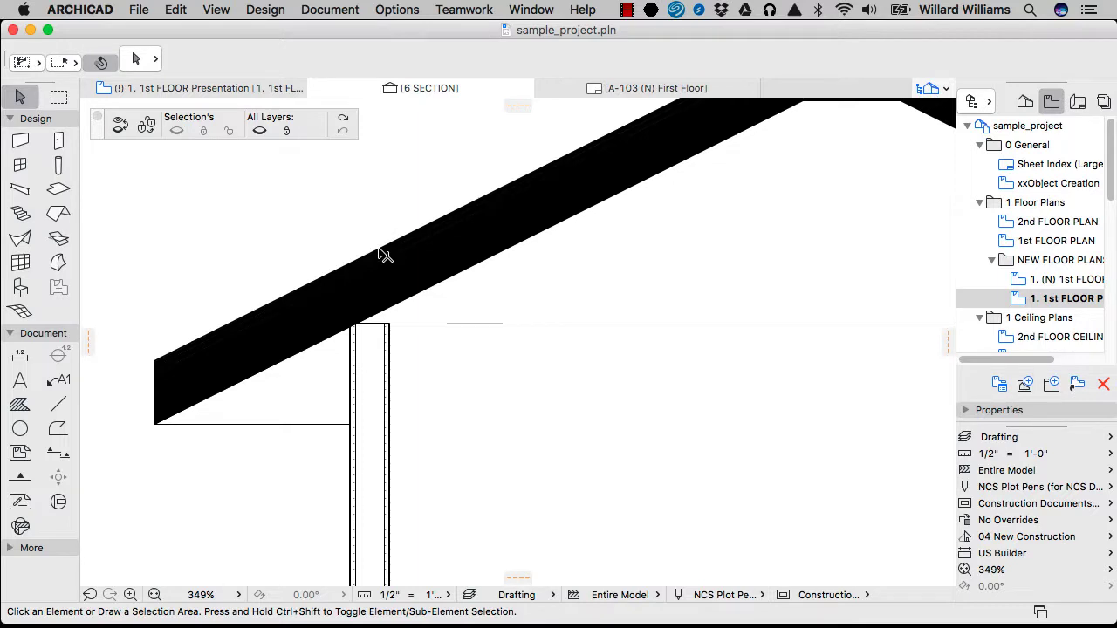
scroll(383, 254, up, 2)
scroll(371, 254, down, 8)
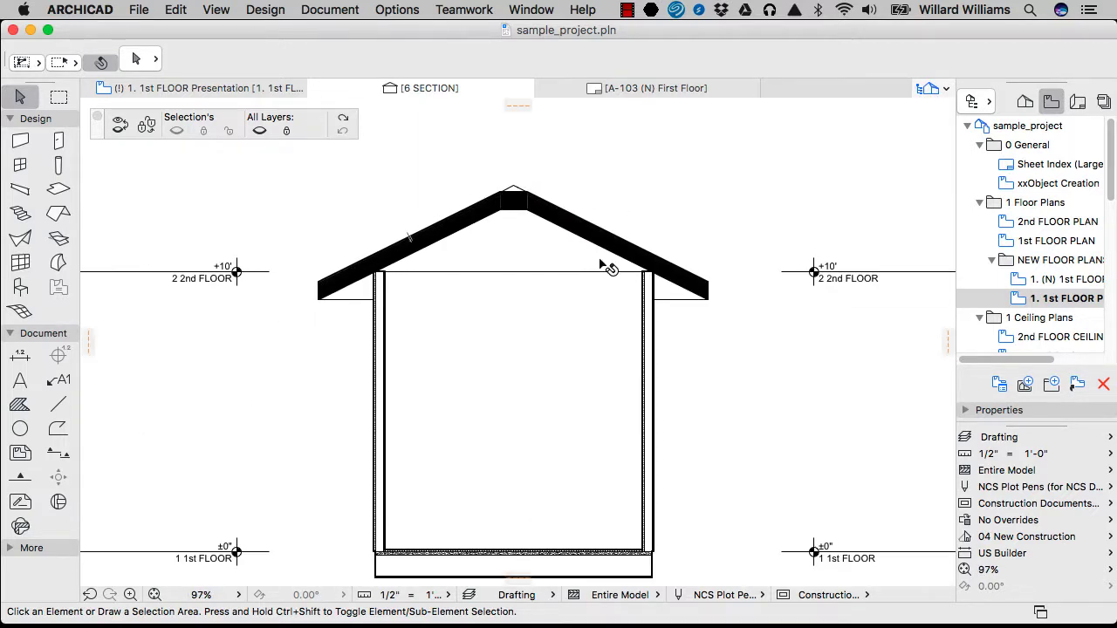
scroll(623, 306, up, 5)
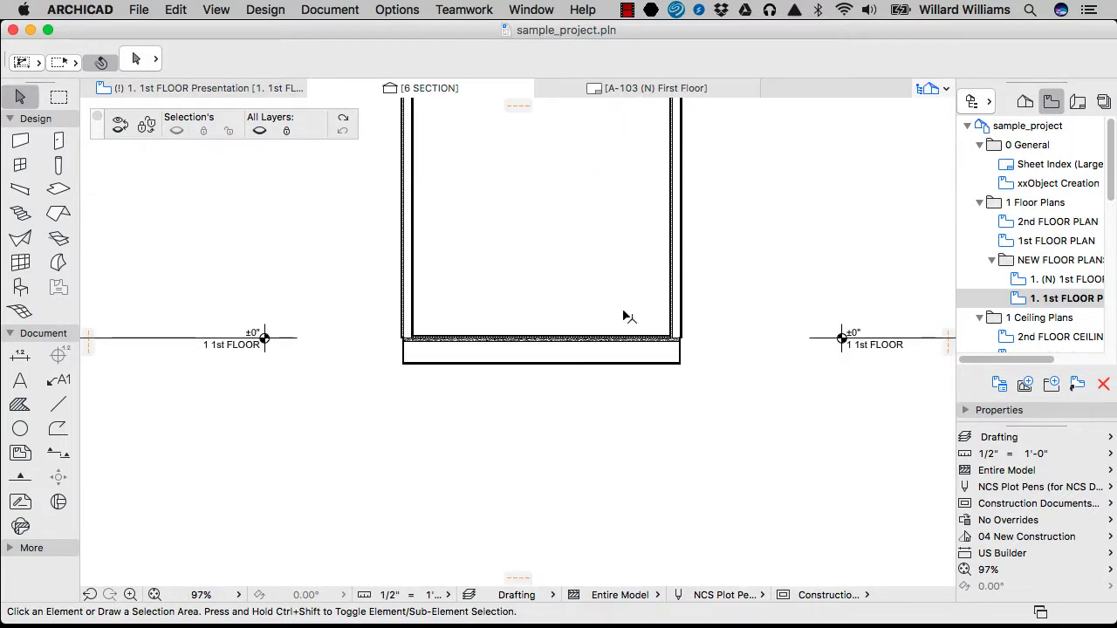
scroll(678, 314, down, 2)
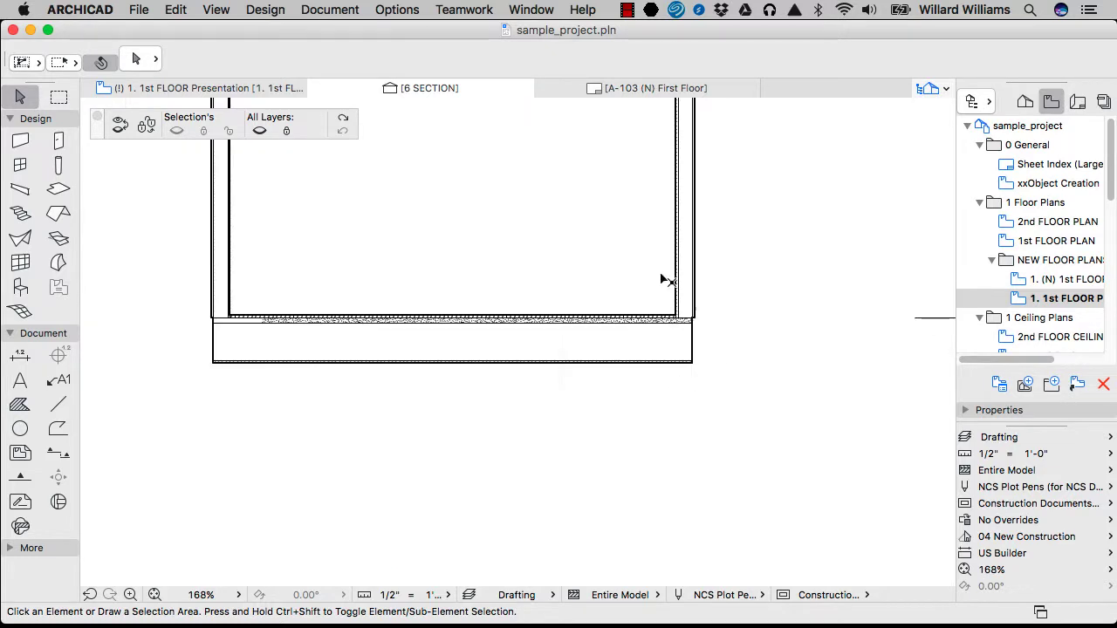
click(258, 87)
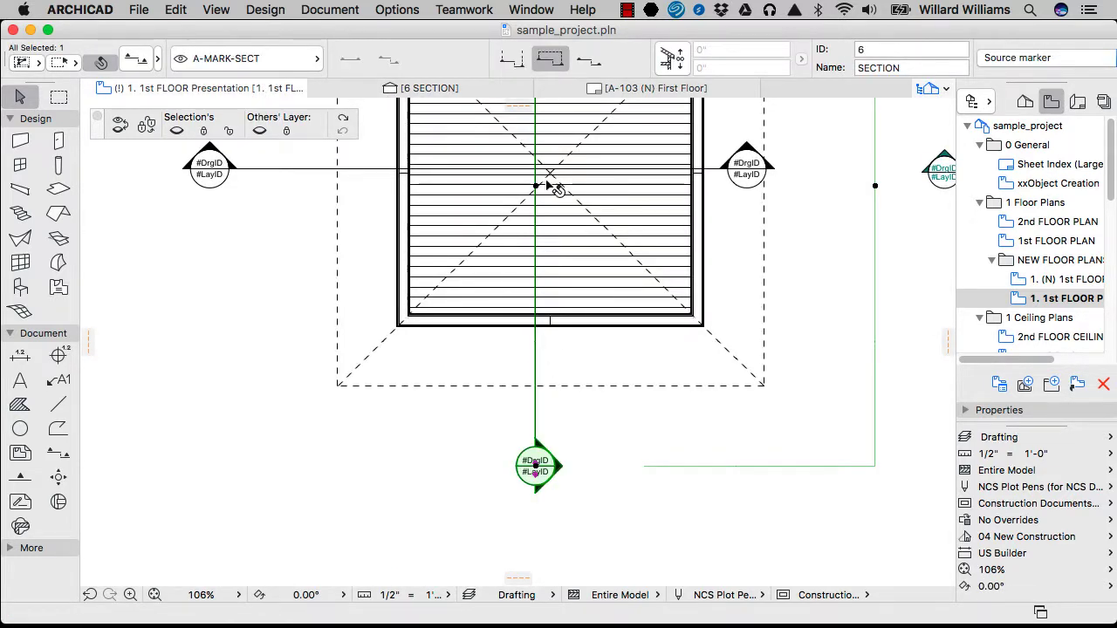
scroll(553, 179, up, 3)
click(527, 288)
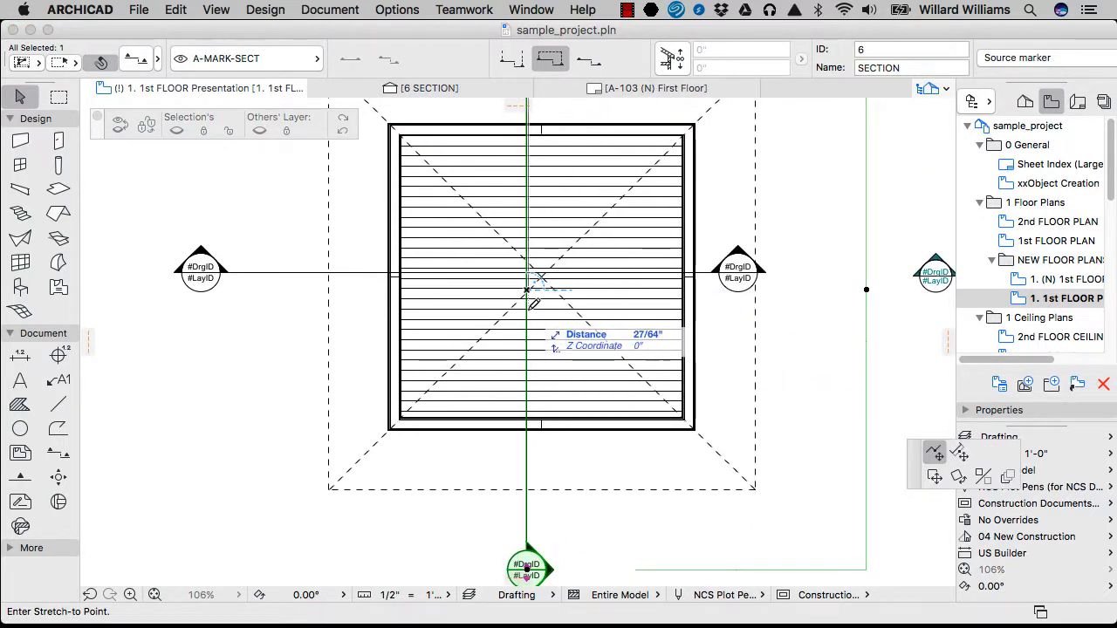
scroll(534, 293, down, 5)
scroll(534, 287, up, 6)
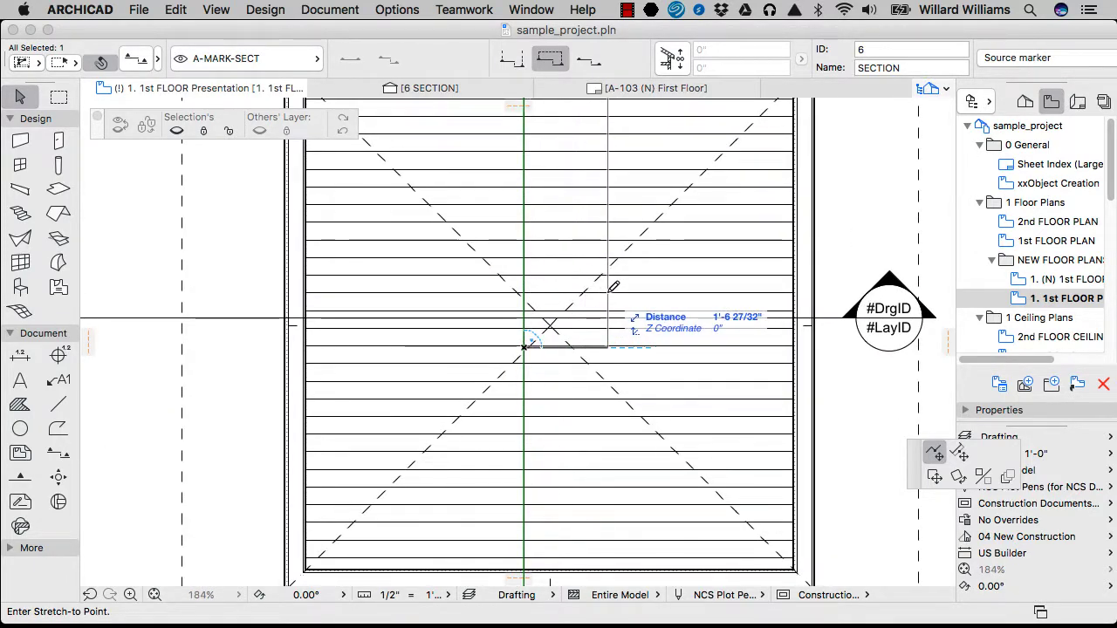
scroll(612, 289, down, 3)
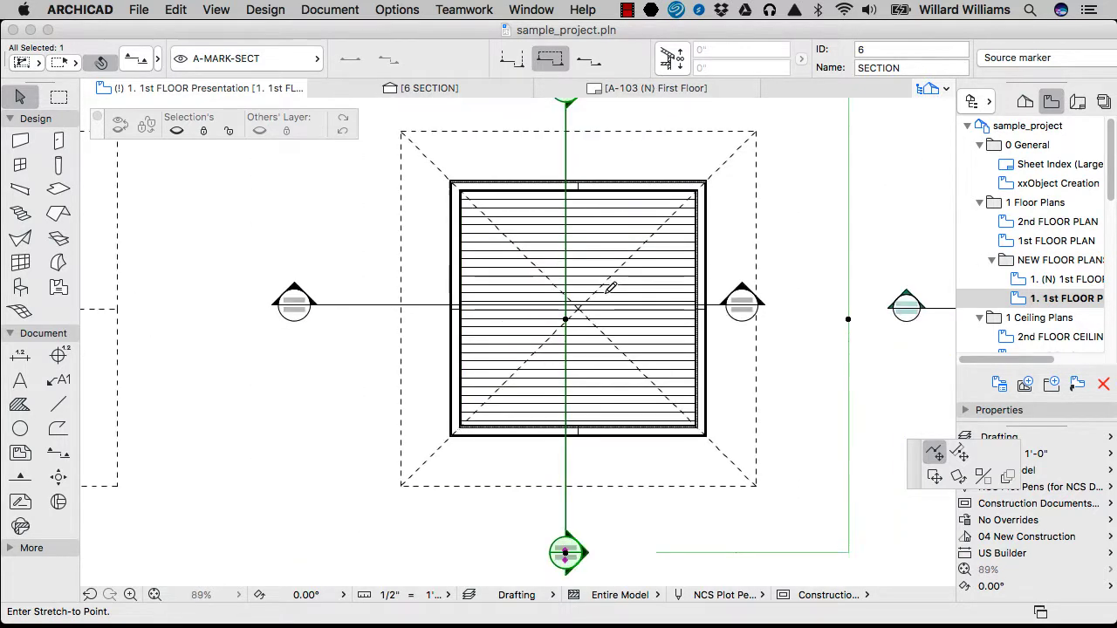
key(Escape)
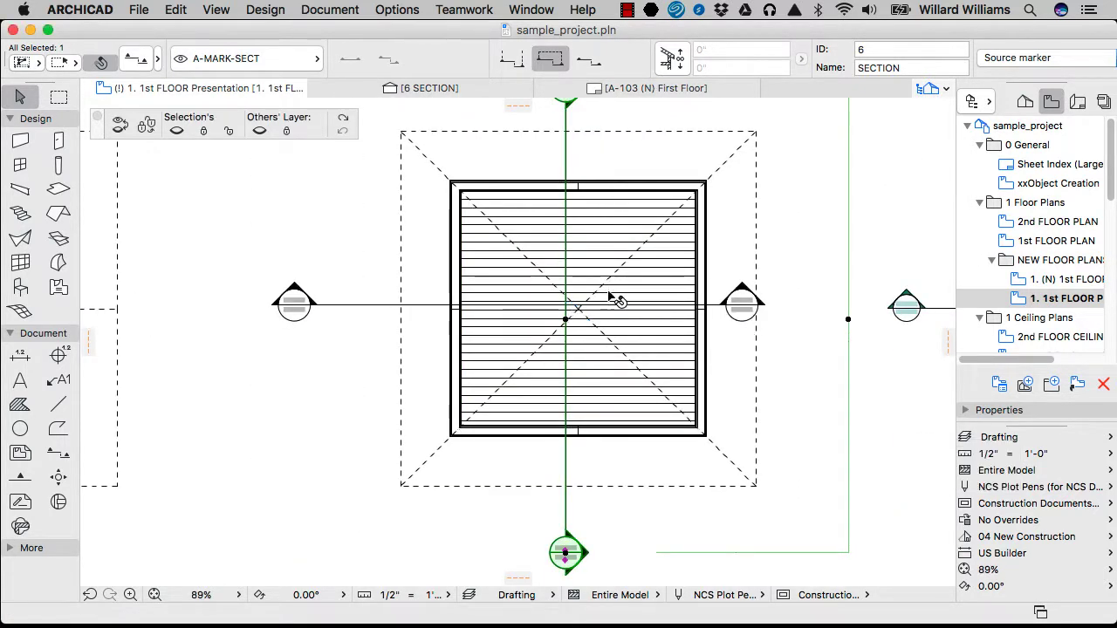
Stagger the upper part of the middle building's section line with two rightward offsets, one within the building and one past its right wall
click(567, 323)
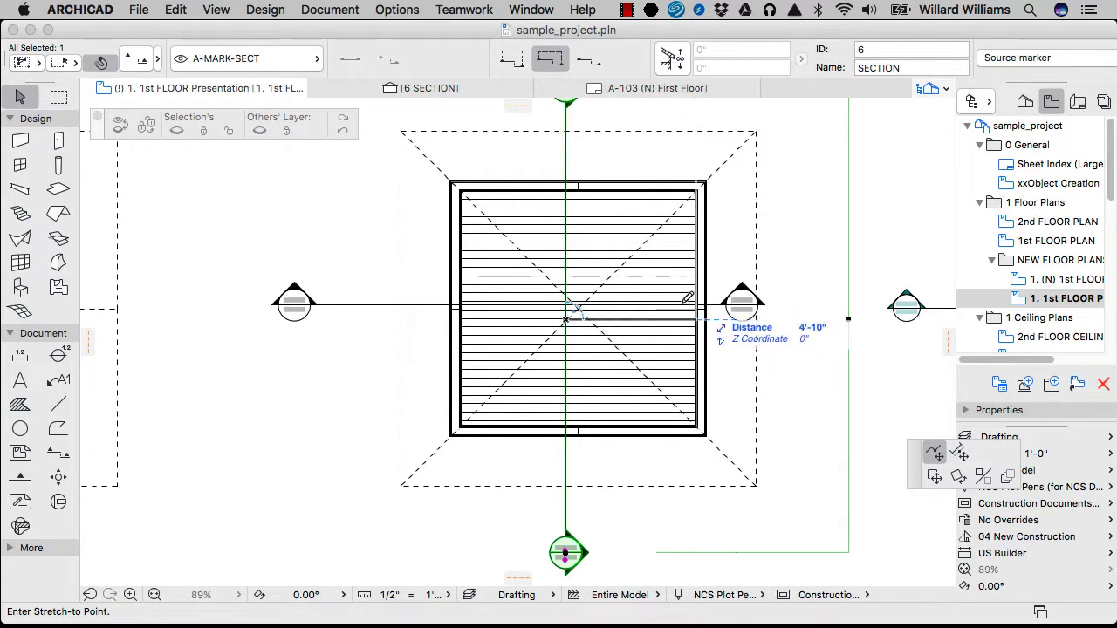
click(647, 320)
click(648, 206)
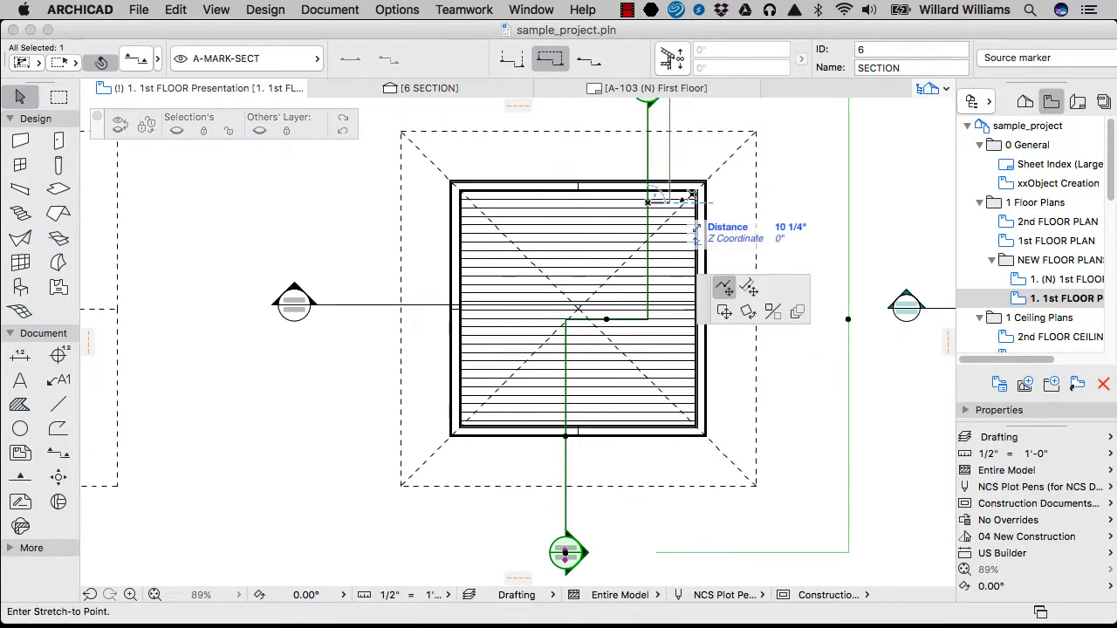
click(724, 202)
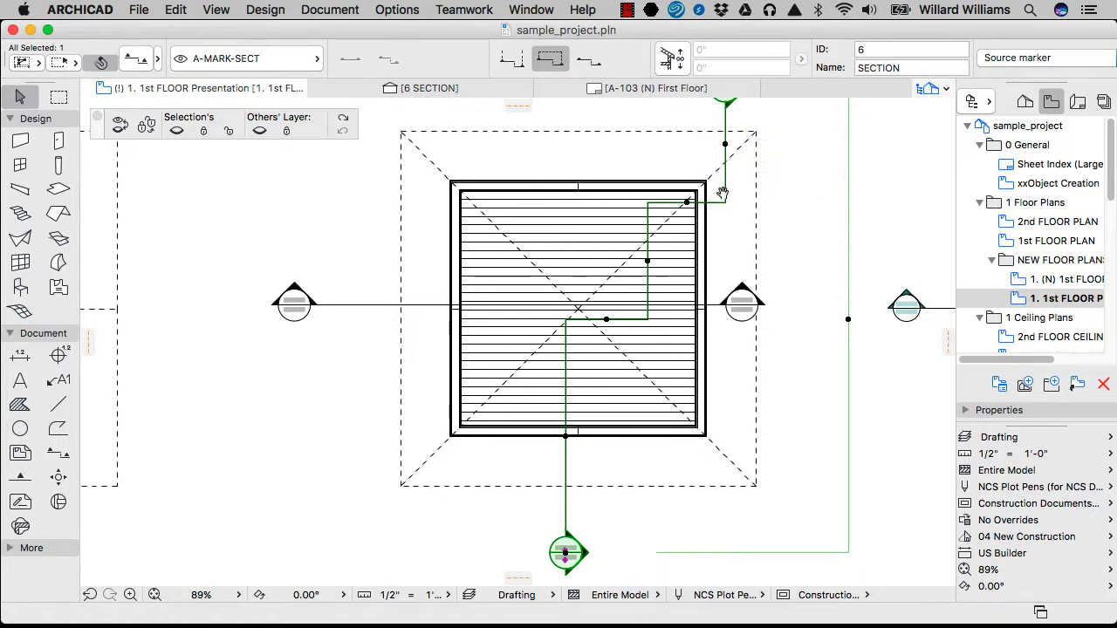
Stagger the lower part of the middle building's section line, offsetting one segment left inside the building and another right across its lower wall
middle_drag(718, 195, 689, 348)
middle_drag(672, 497, 654, 389)
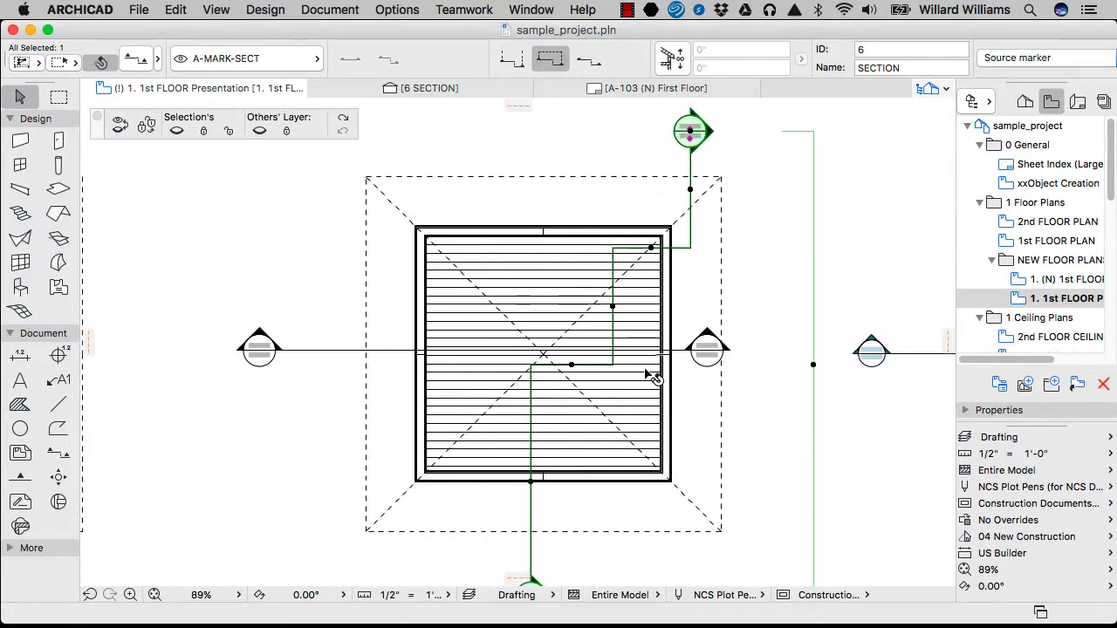
click(530, 485)
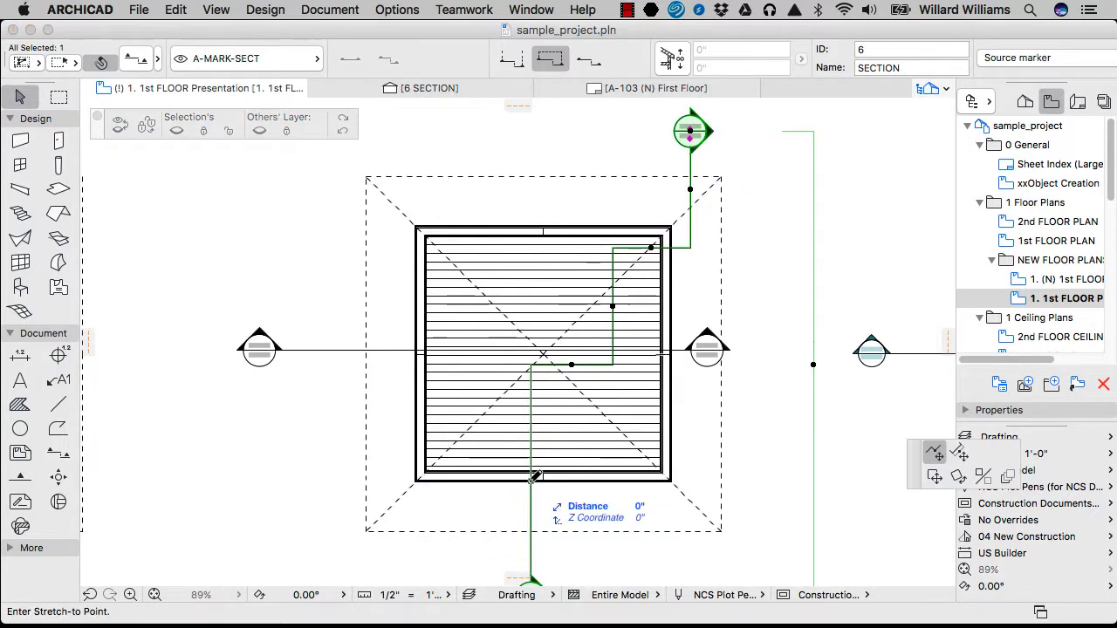
click(474, 475)
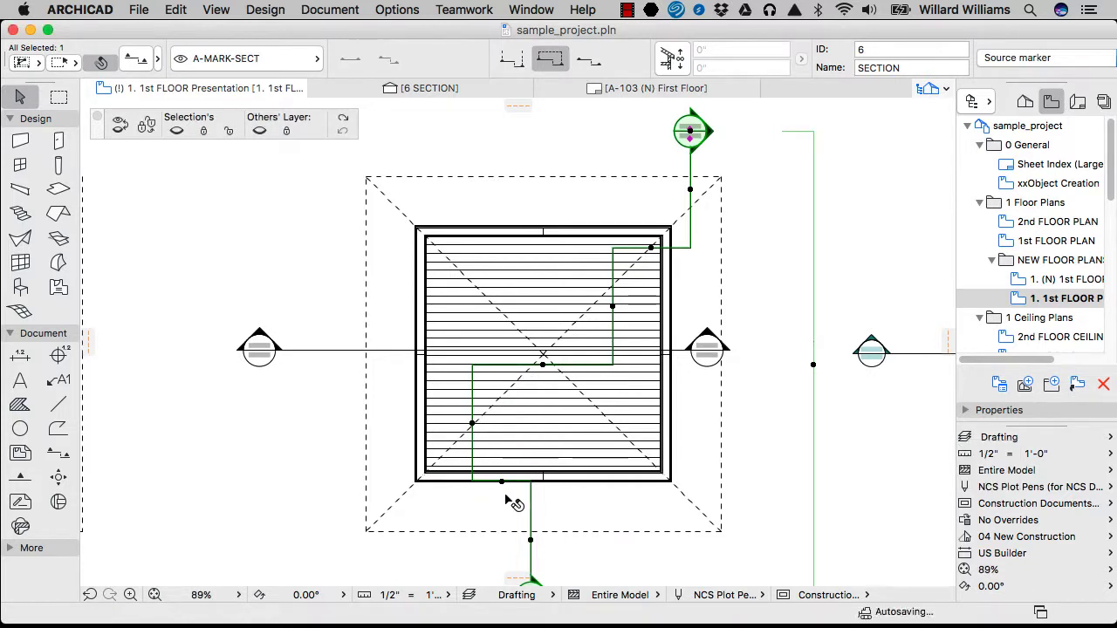
click(530, 541)
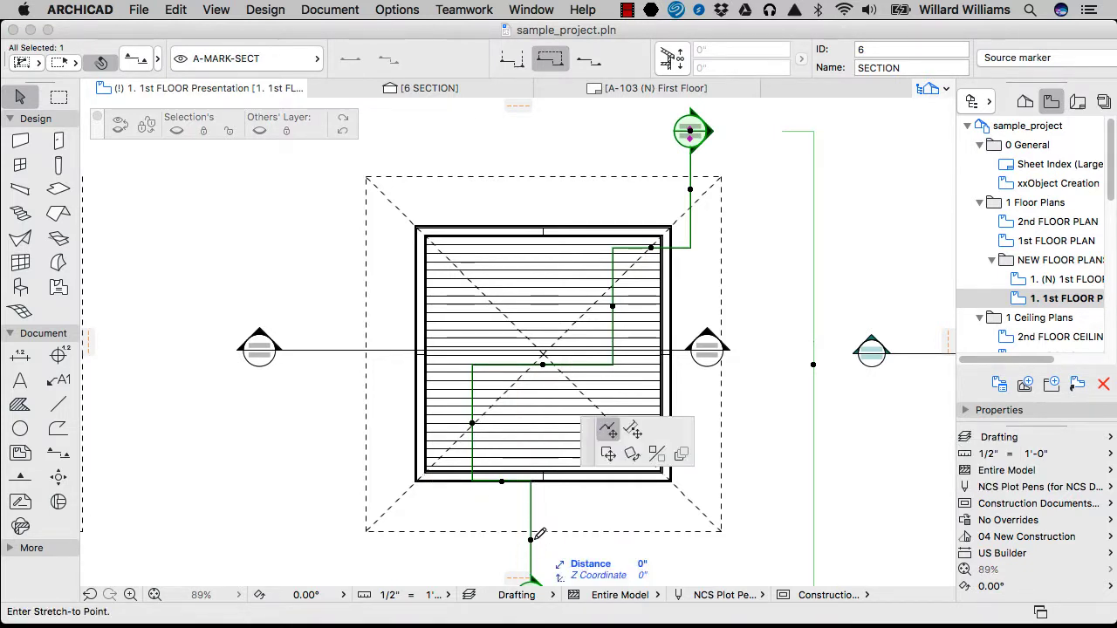
click(630, 521)
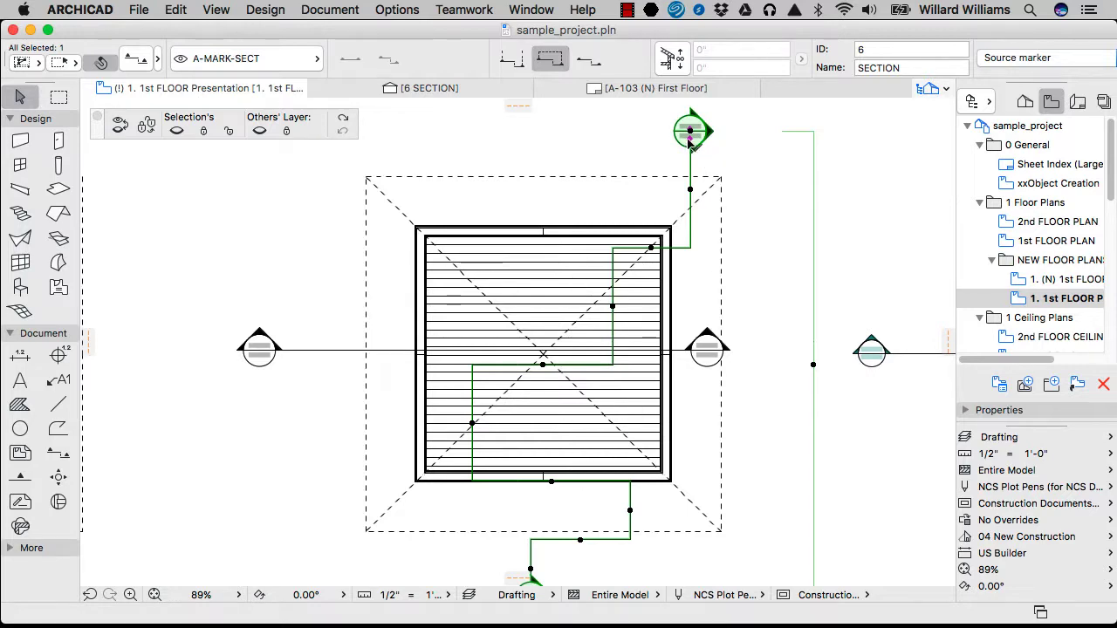
Open the staggered section's view with current settings and examine how the roof, wall and floor are cut
right_click(689, 144)
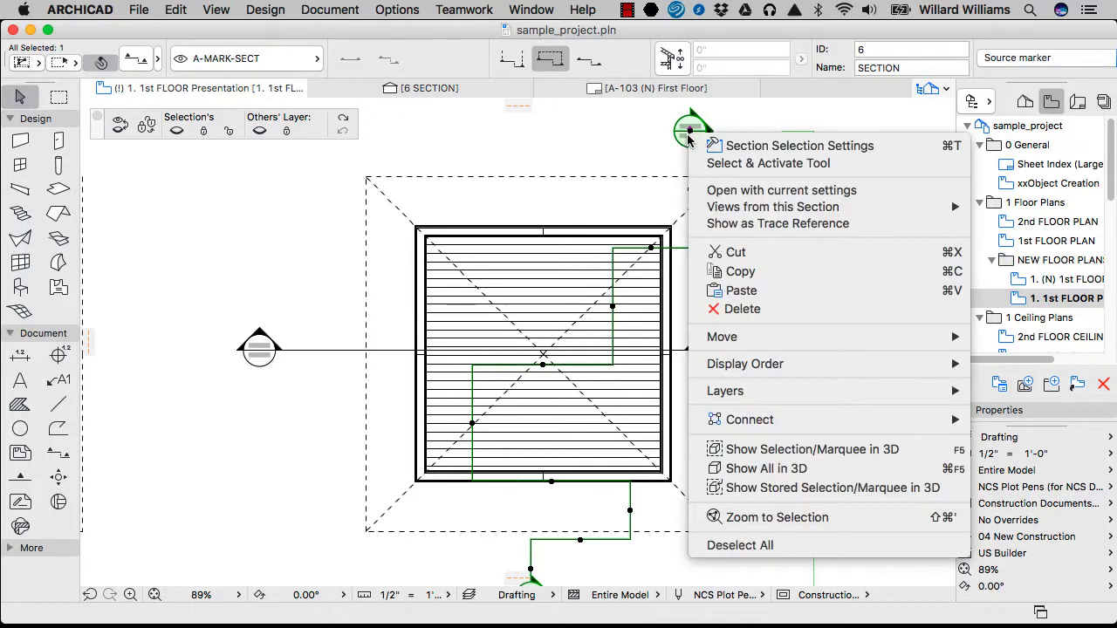
click(762, 190)
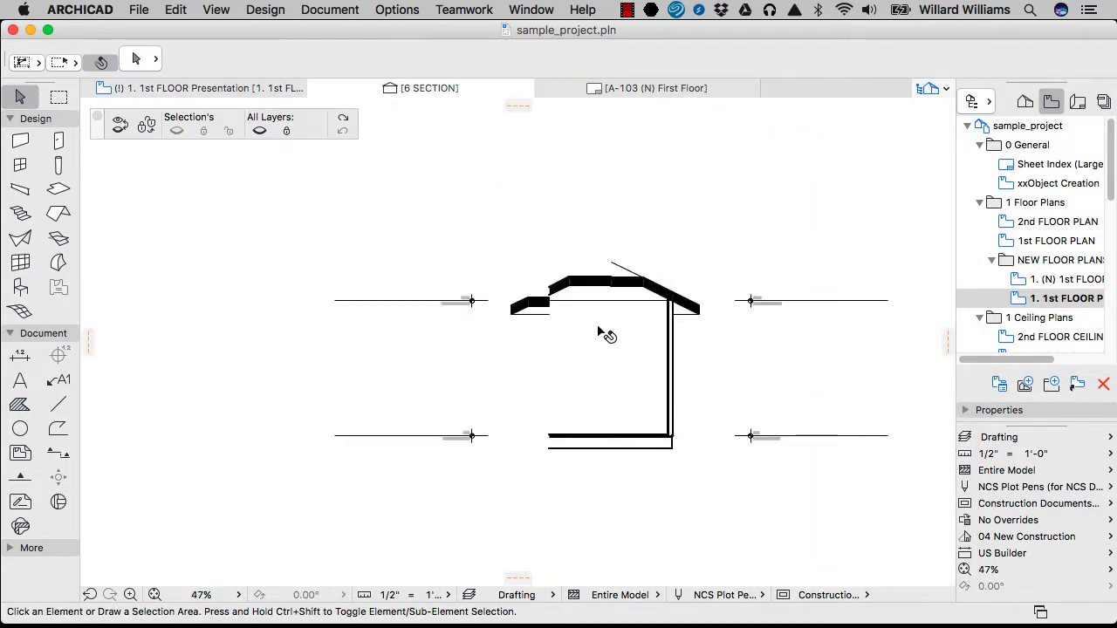
scroll(599, 331, up, 5)
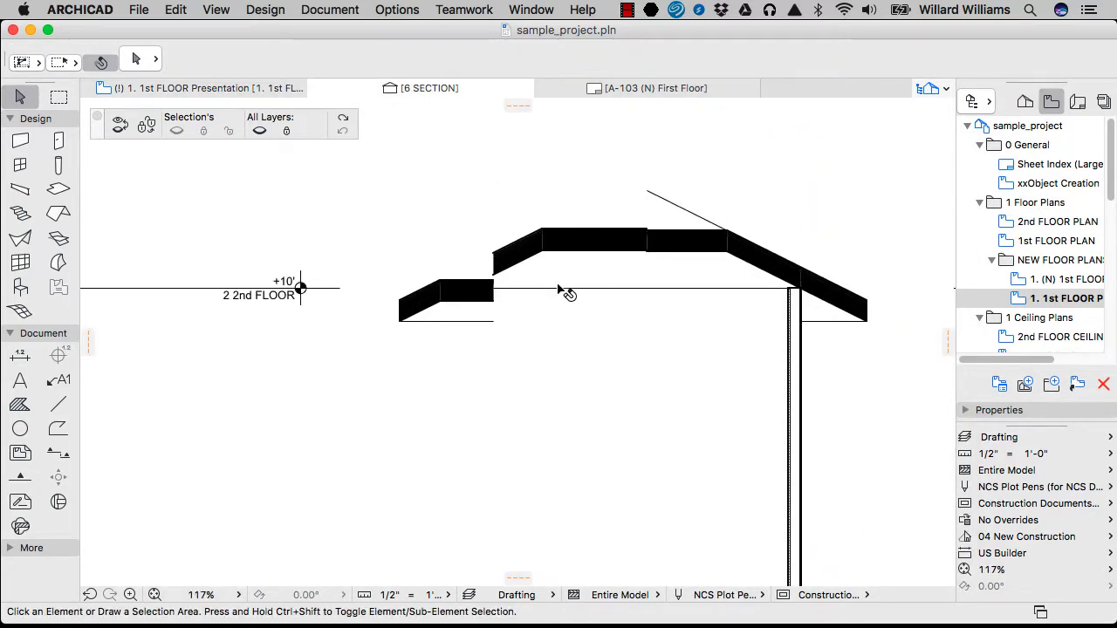
scroll(563, 293, down, 2)
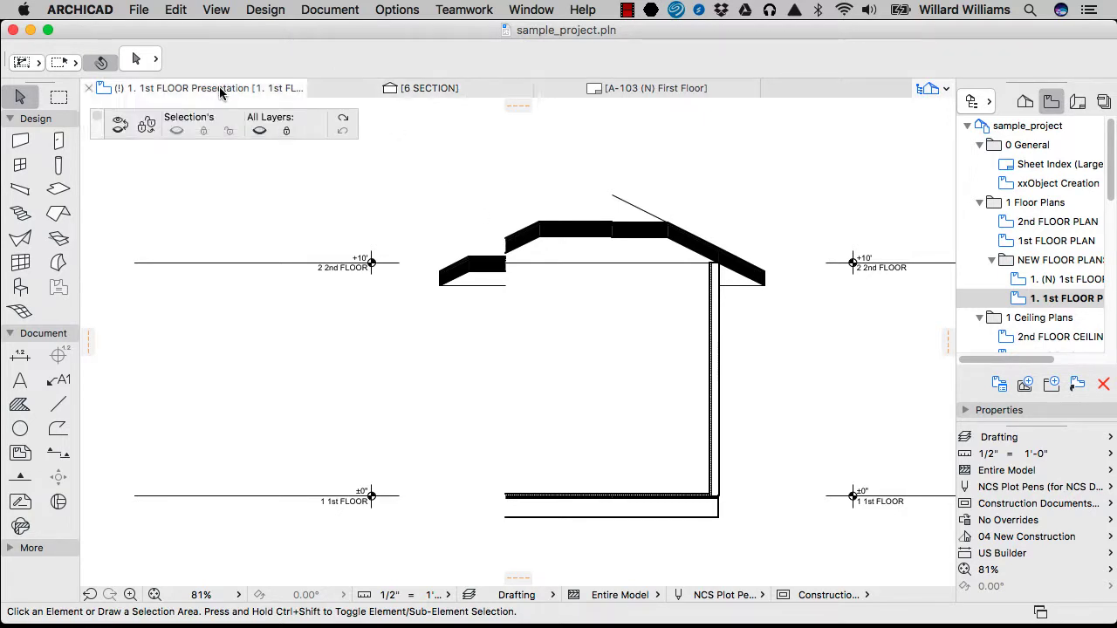
Return to the 1st floor presentation plan and undo the stagger edits so the middle building's section line is straight again
click(219, 88)
scroll(611, 205, down, 4)
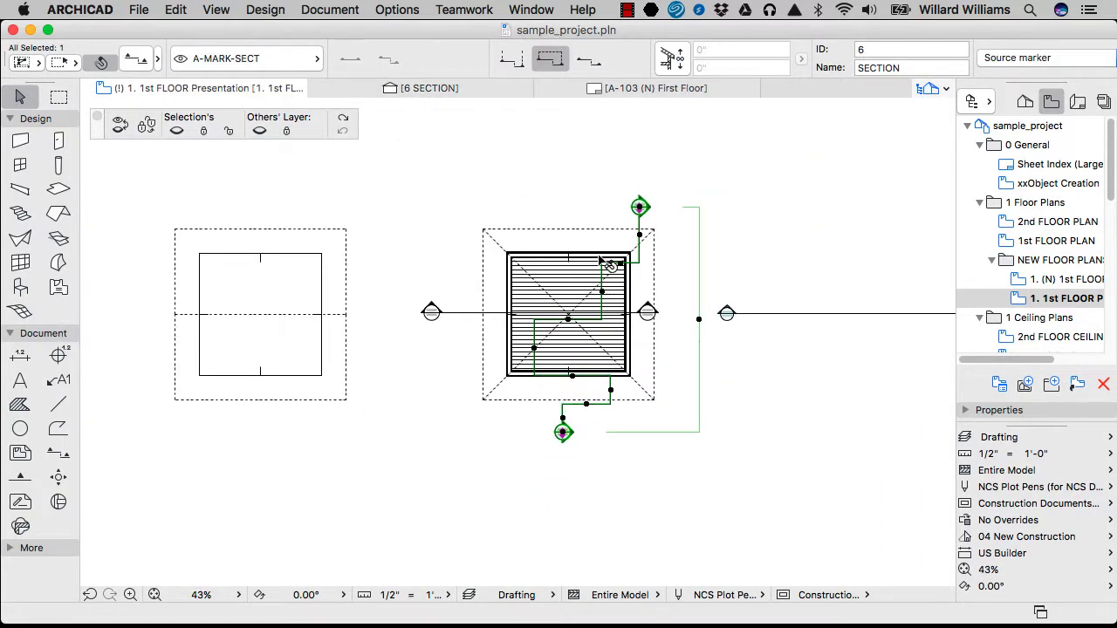
key(super+z)
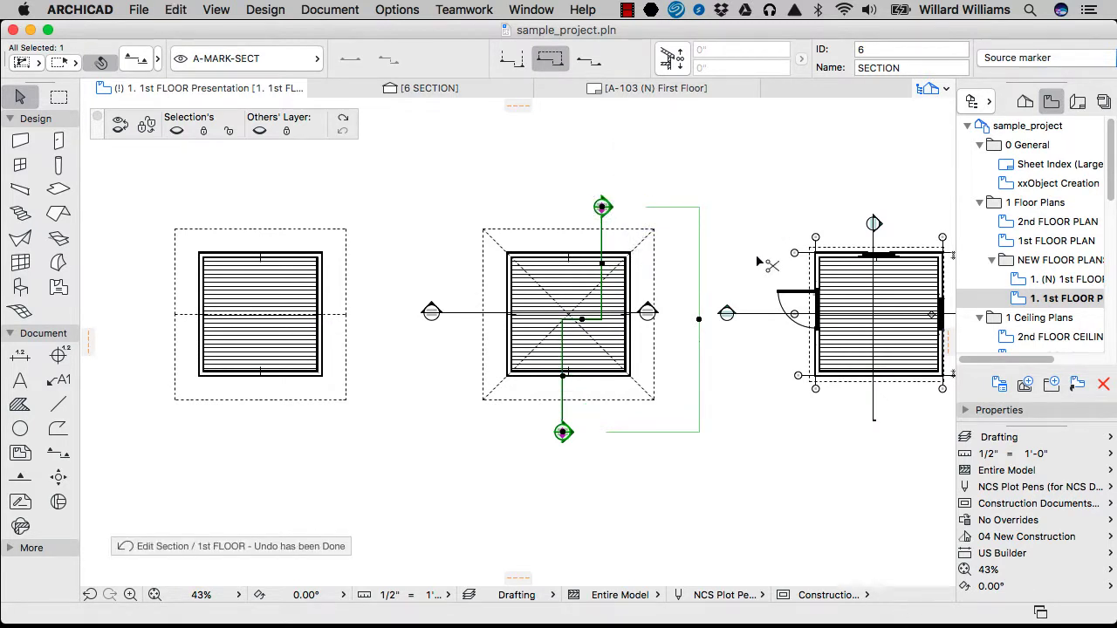
Open the view of the vertical section through the building with the door and examine its roof and walls
scroll(762, 265, right, 5)
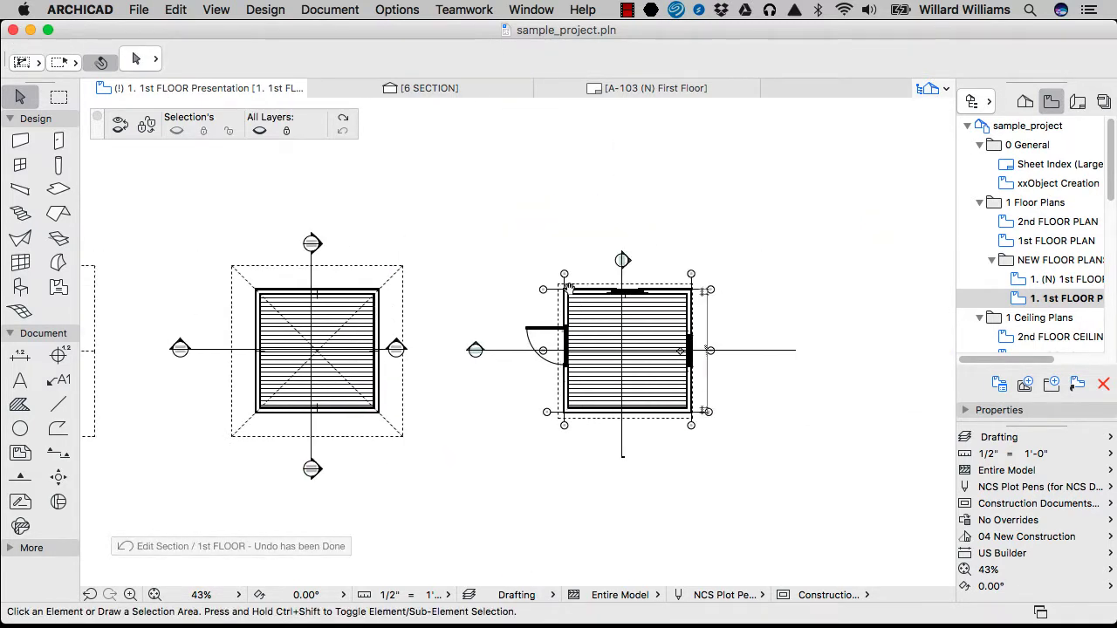
click(622, 263)
right_click(622, 263)
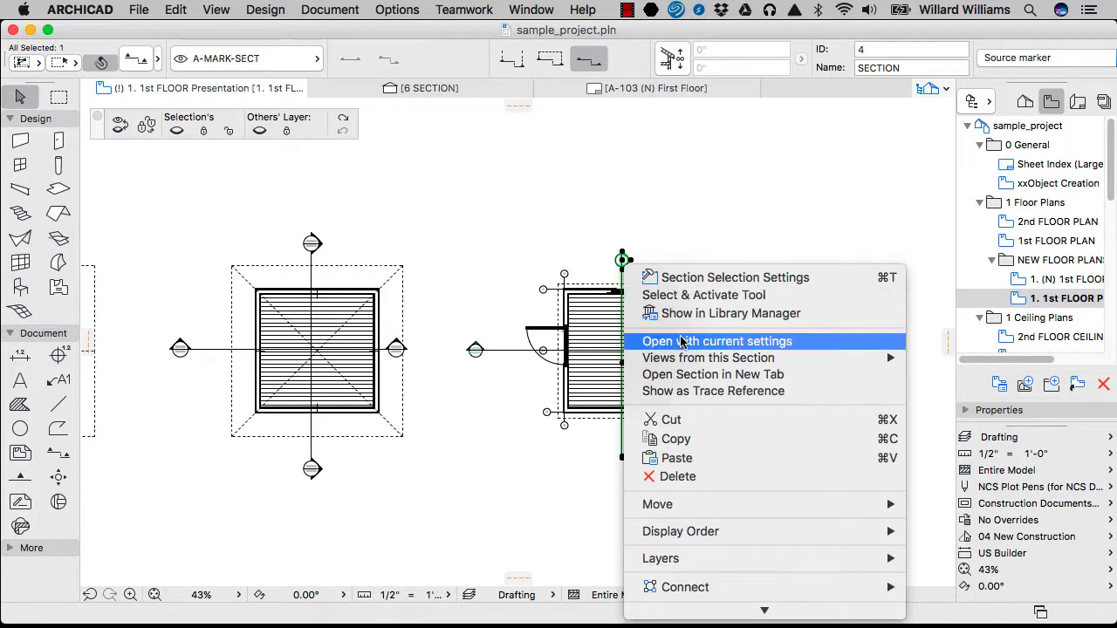
click(690, 414)
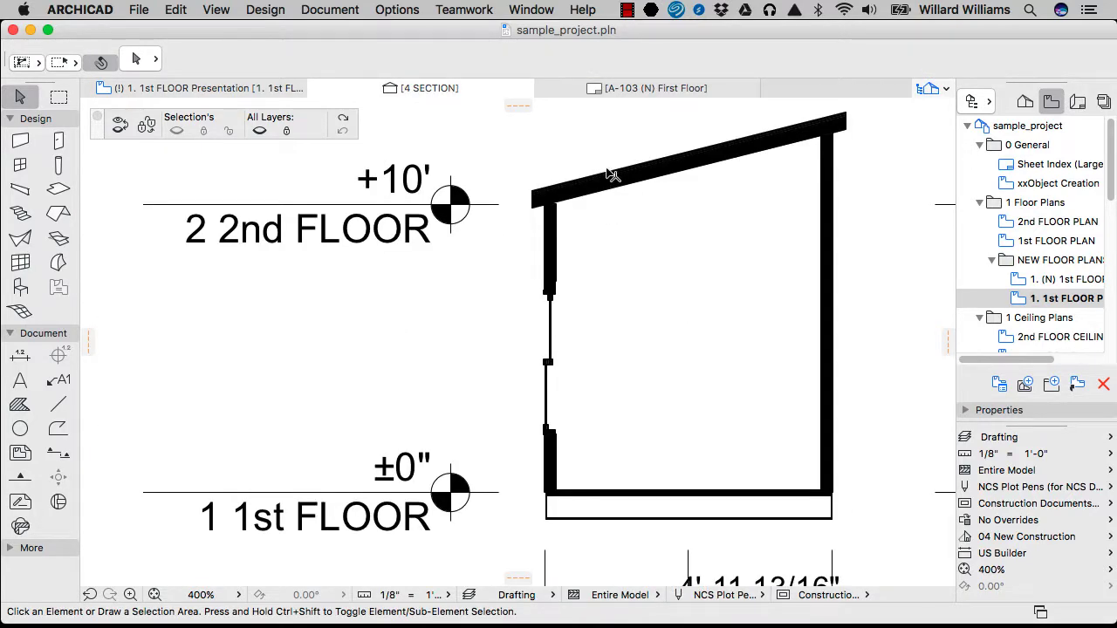
scroll(612, 174, up, 3)
scroll(598, 182, down, 1)
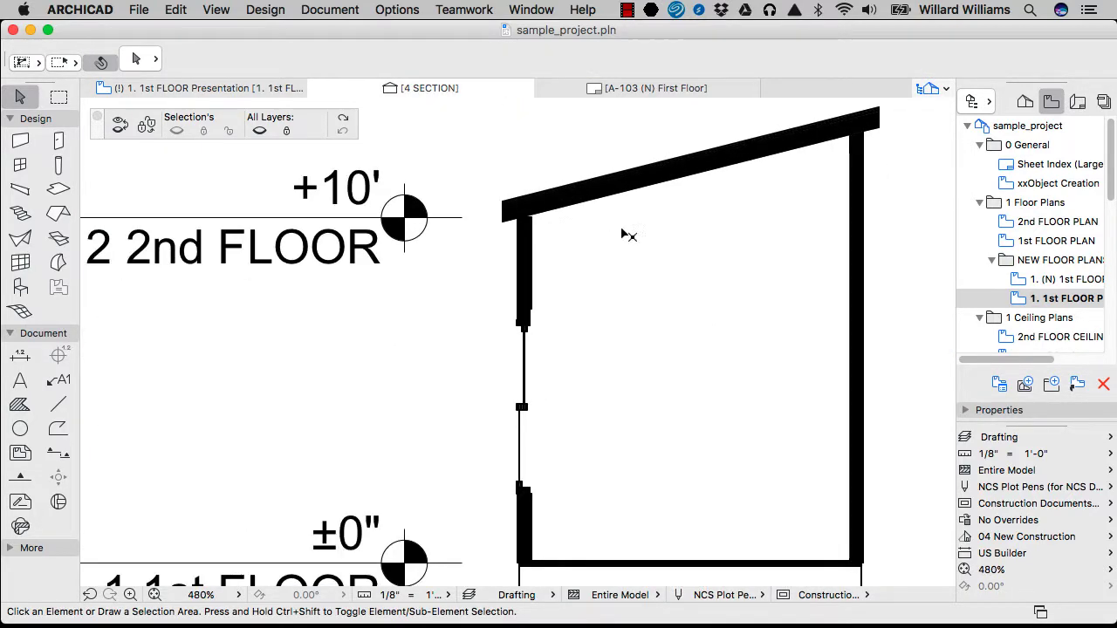
Switch the section view's pen set to Arch Pens Black and inspect the roof and wall layers up close
click(1017, 487)
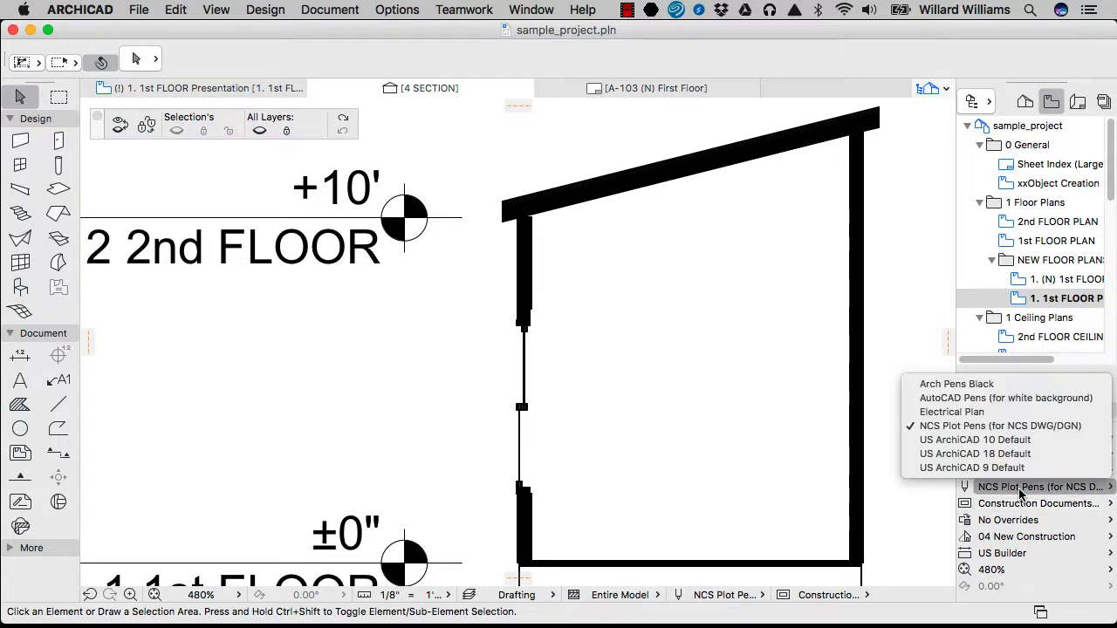
click(999, 384)
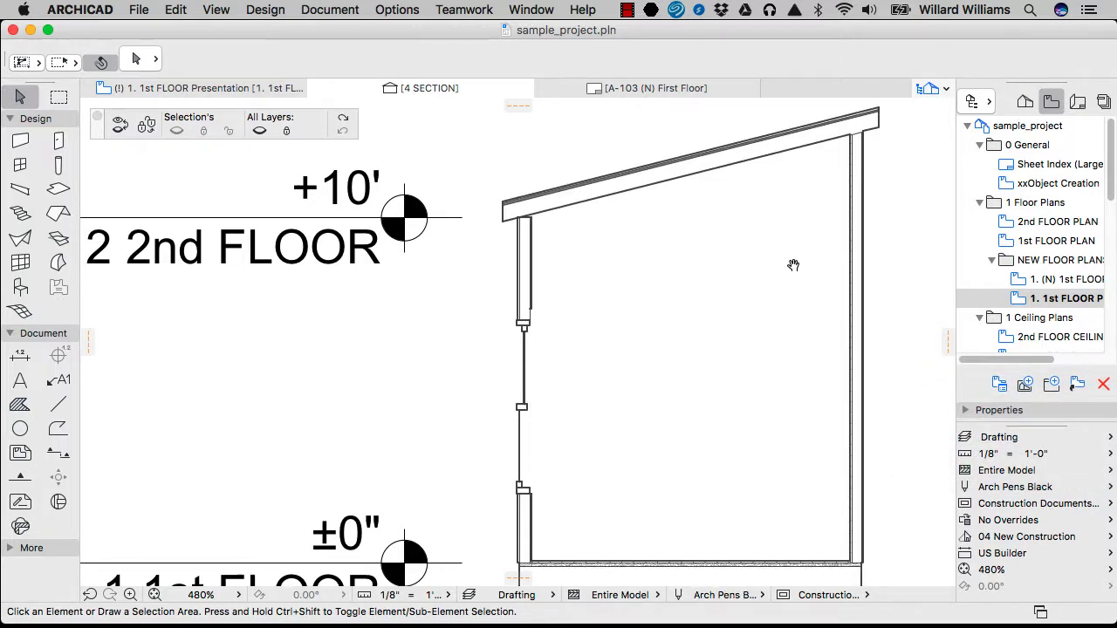
scroll(751, 227, up, 5)
scroll(733, 208, down, 1)
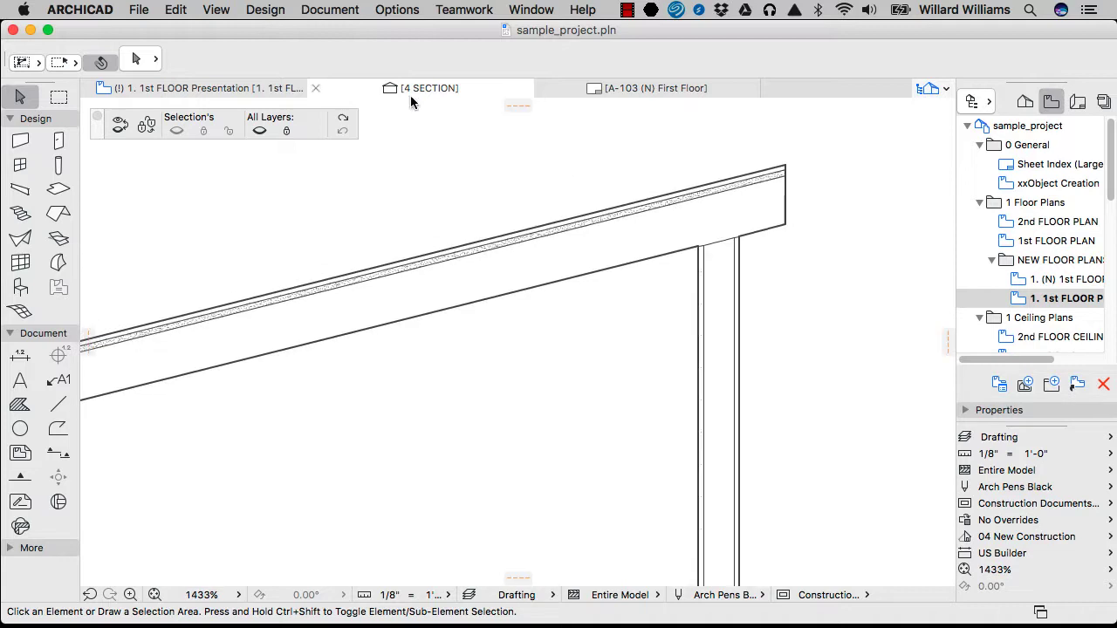
Return to the 1st floor presentation plan, switch its pen set to AutoCAD Pens (for white background), and inspect the vertical section marker
click(207, 90)
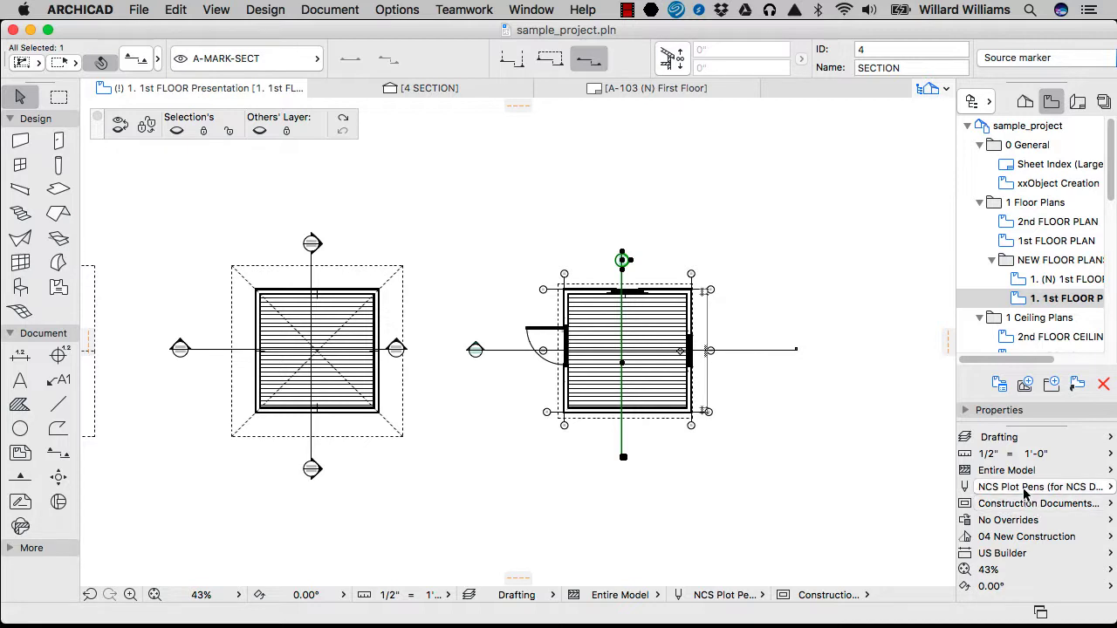
click(1025, 492)
click(1026, 494)
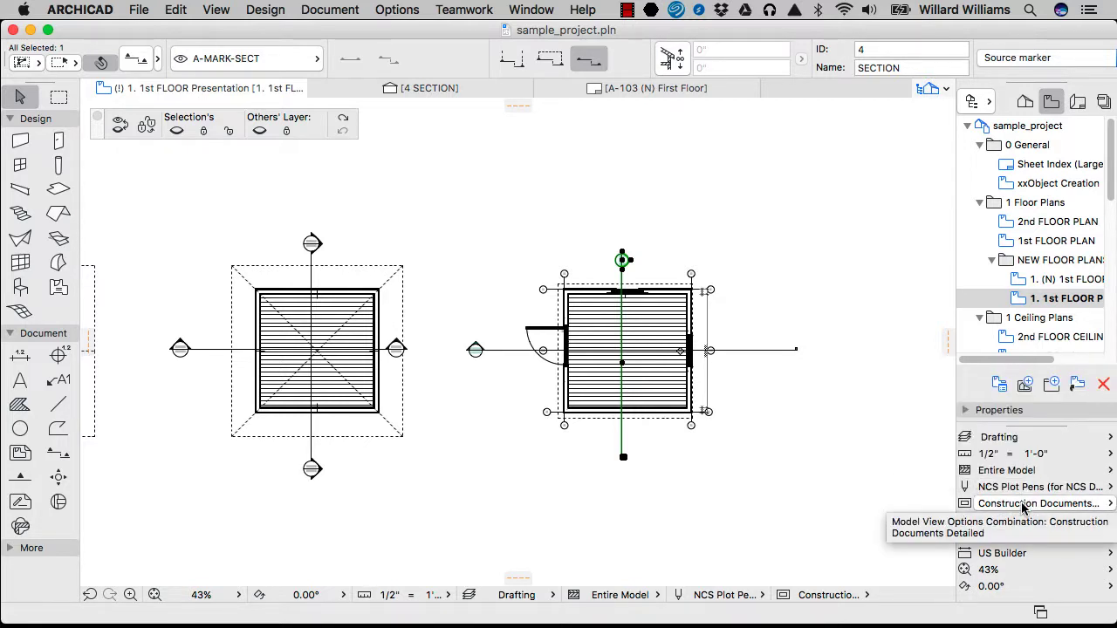
click(1019, 491)
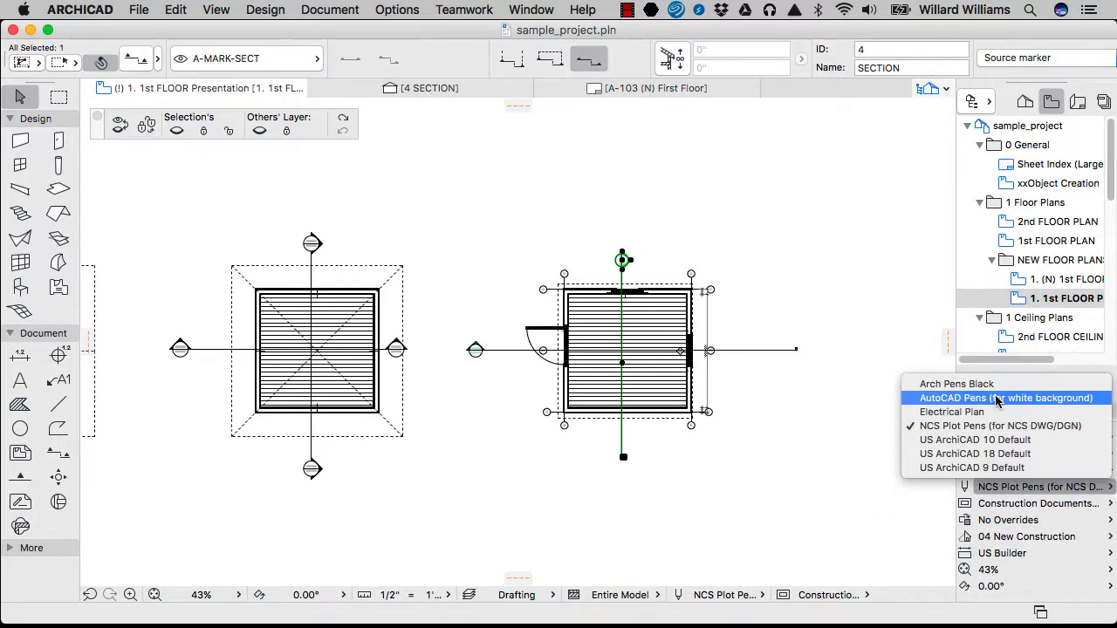
click(998, 400)
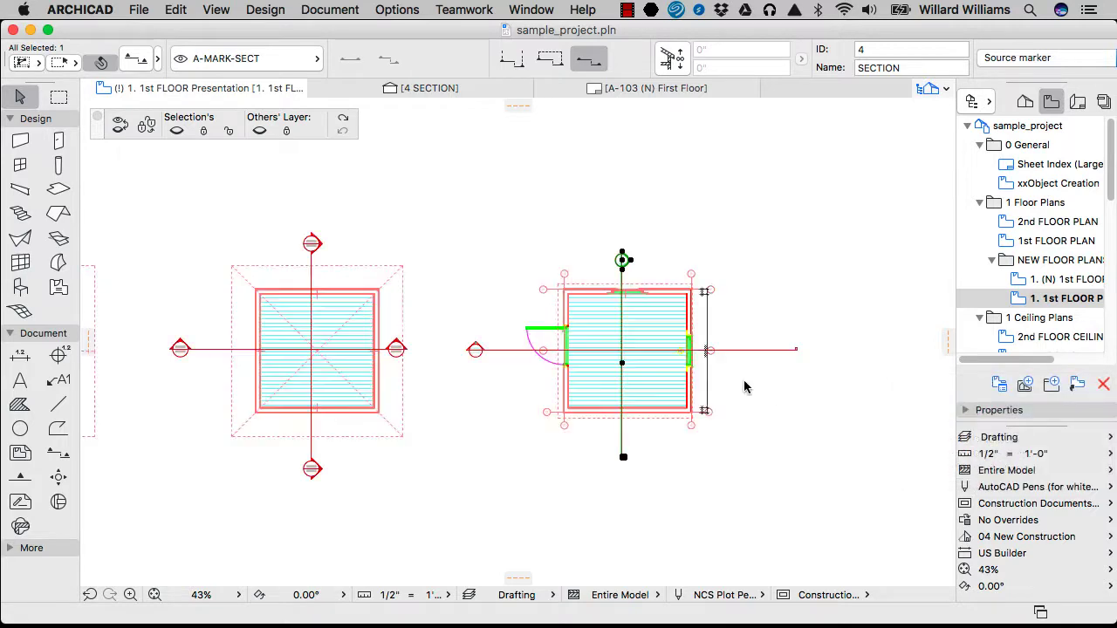
scroll(630, 293, up, 6)
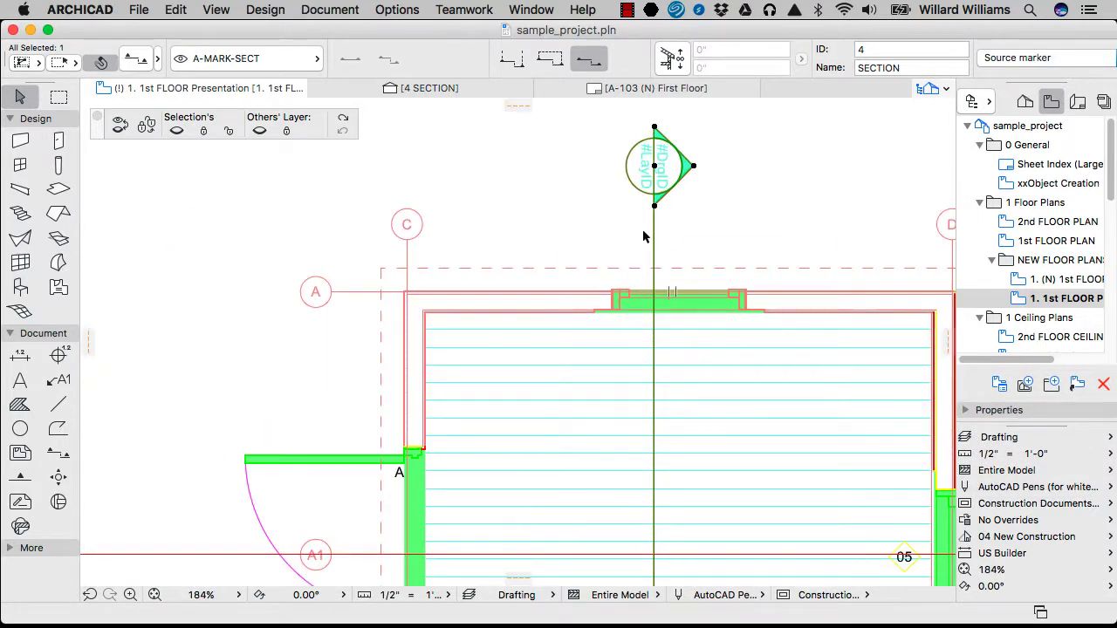
key(Escape)
click(1028, 487)
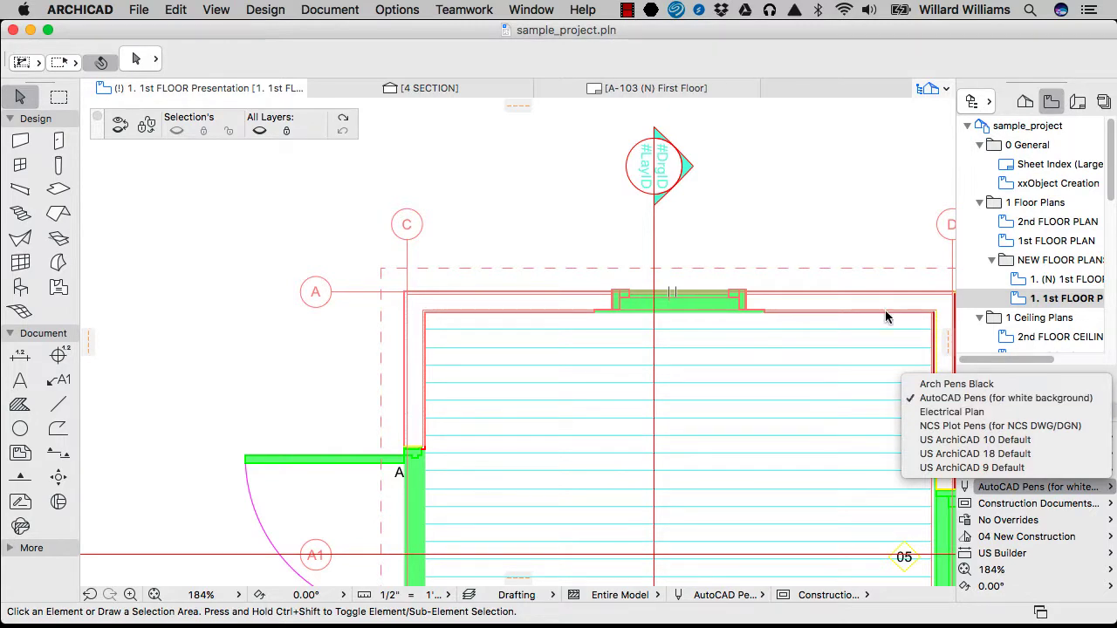
click(834, 278)
Open the settings of the vertical section on the building with the door and change its name to AA SECTION
click(654, 201)
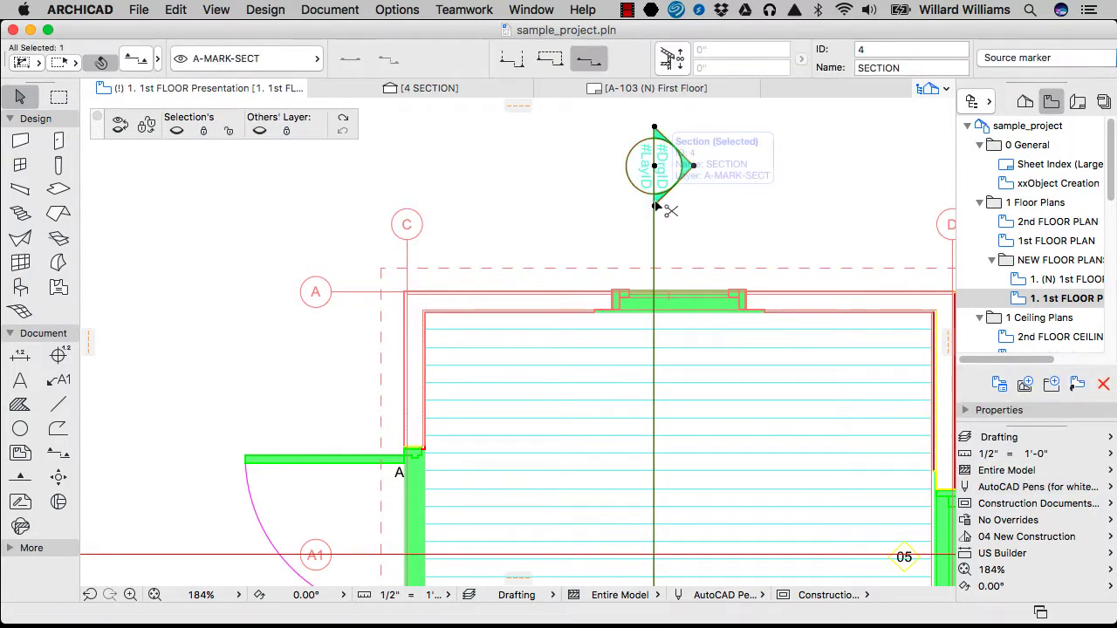
key(super+t)
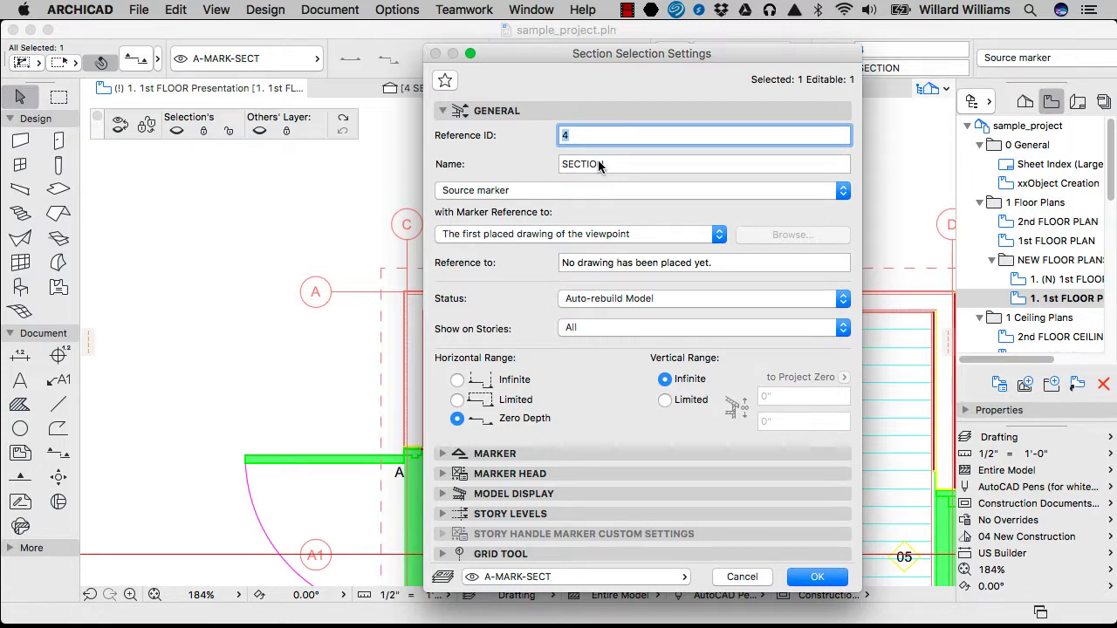
key(Tab)
click(567, 164)
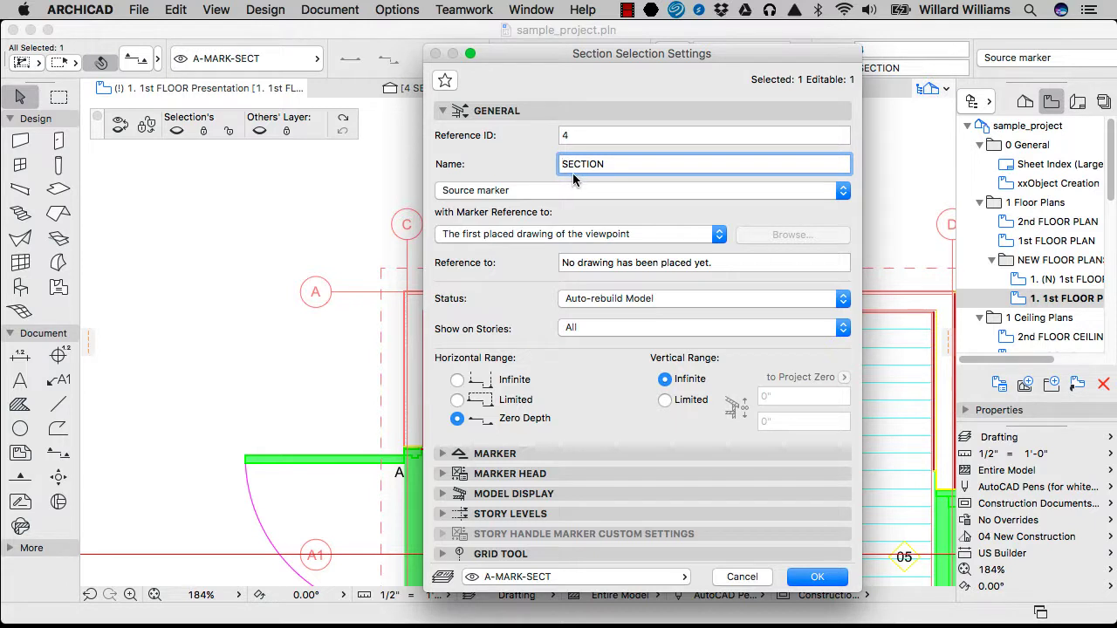
text(AA)
Review the viewpoints offered for a linked marker, then cancel the reference choice and keep the section as a source marker
click(608, 190)
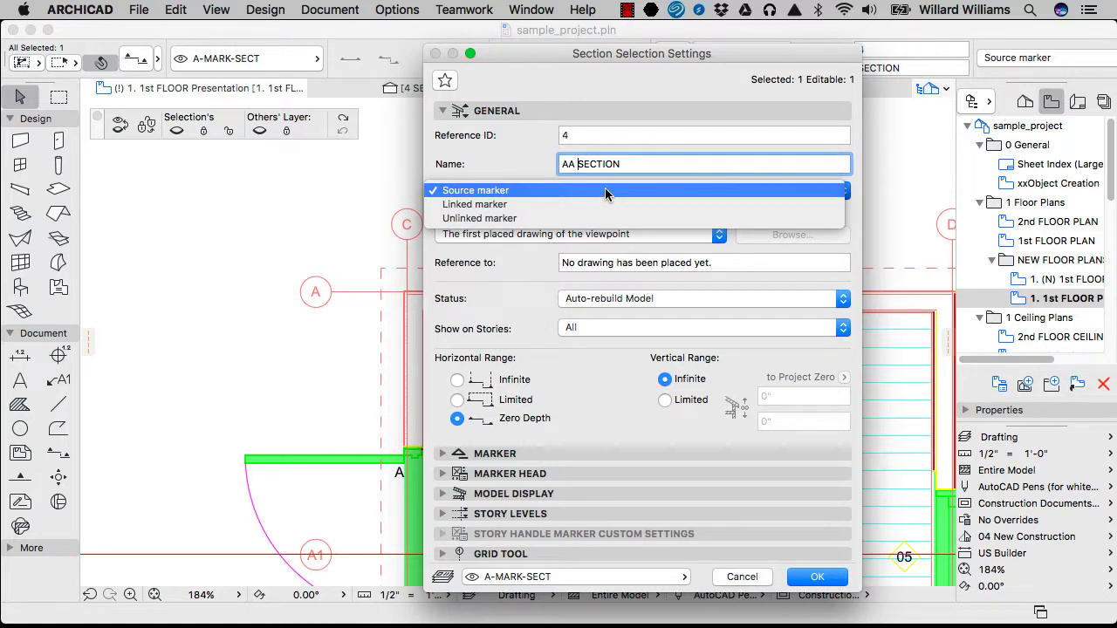
click(493, 209)
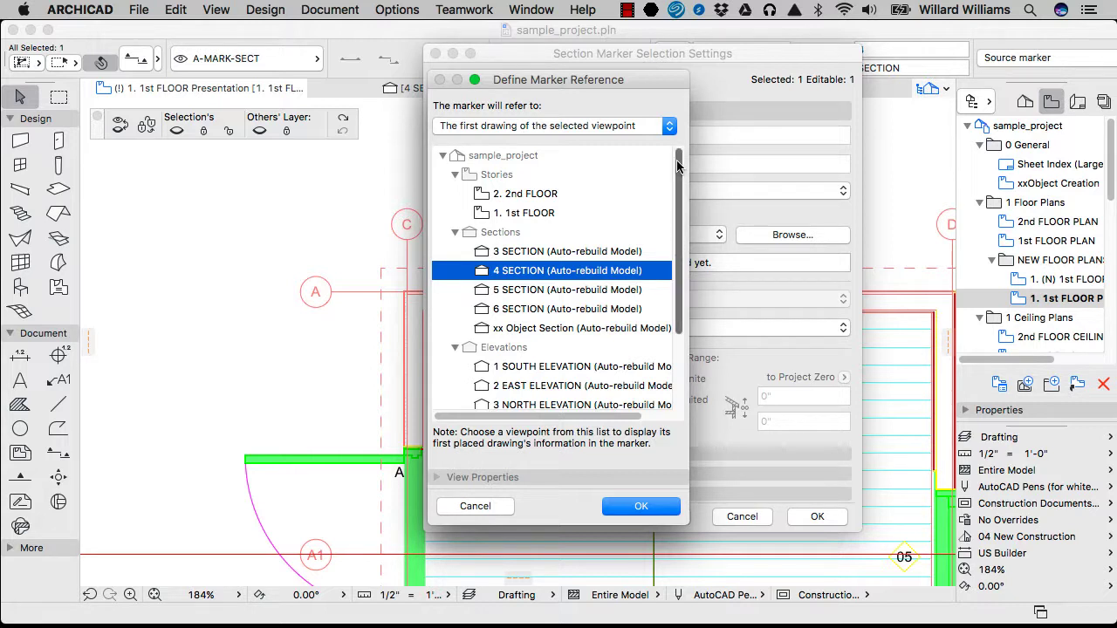
drag(677, 165, 684, 285)
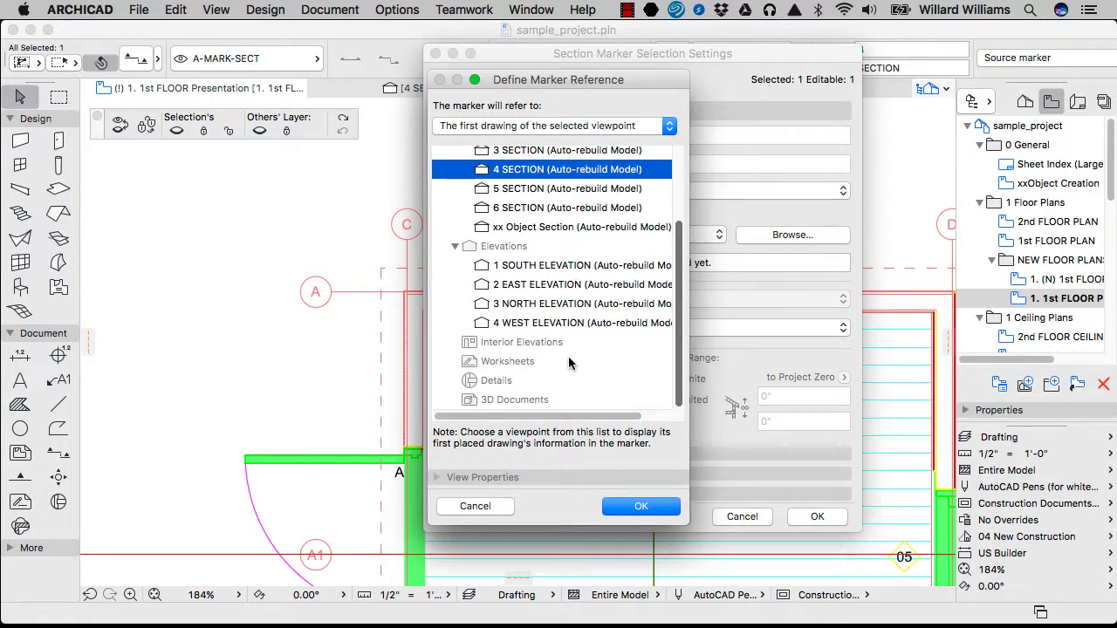
scroll(524, 280, up, 5)
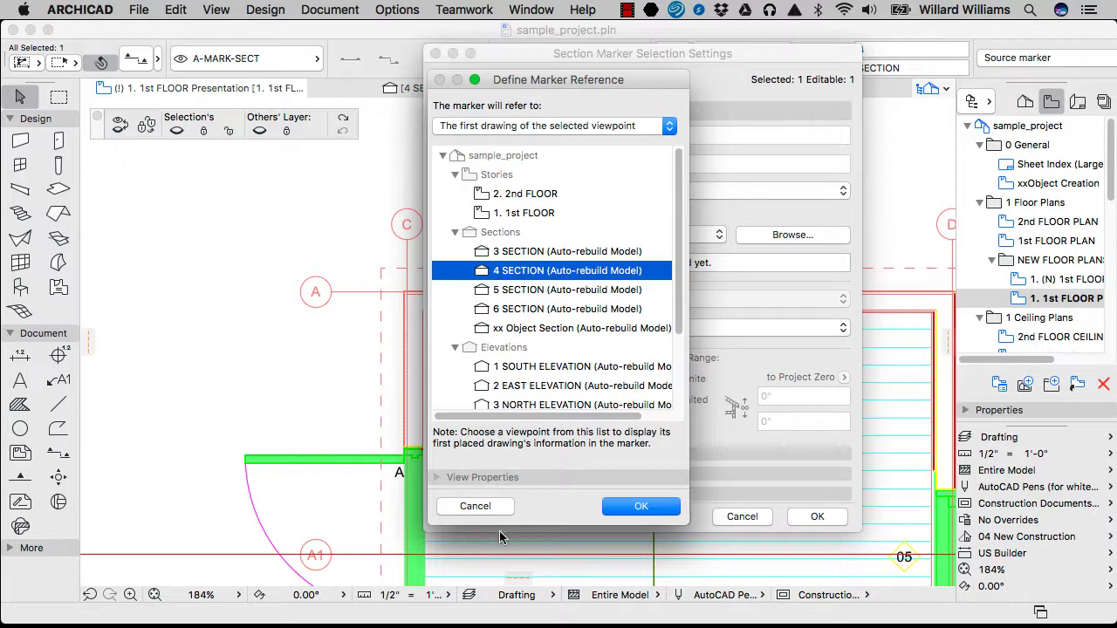
click(475, 505)
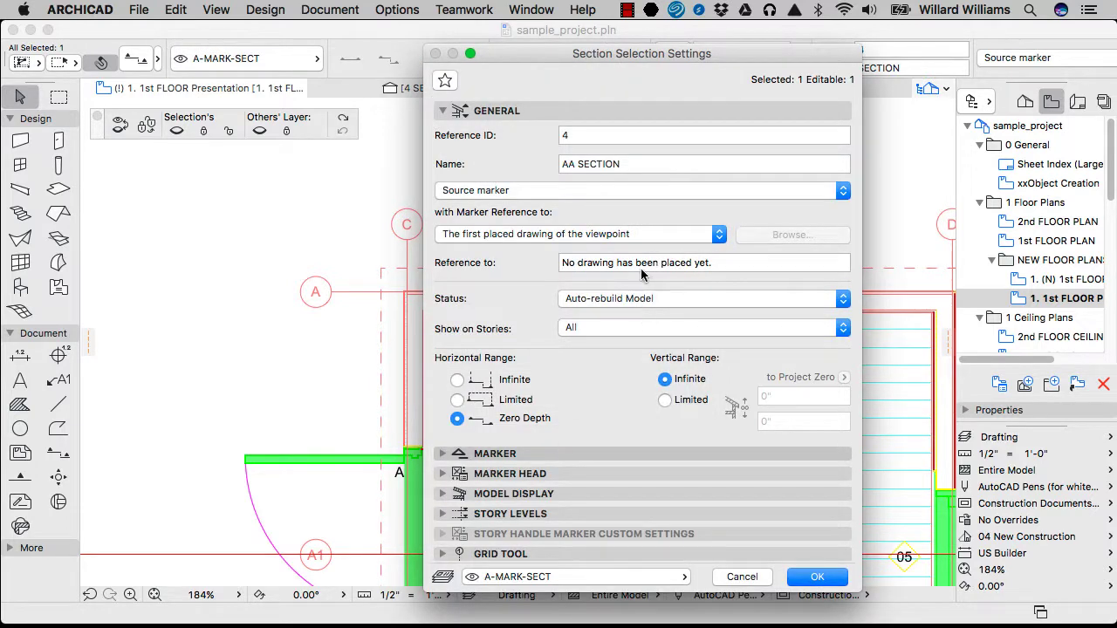
Review the marker reference options and the available marker types for the section, keeping it as a source marker
click(632, 236)
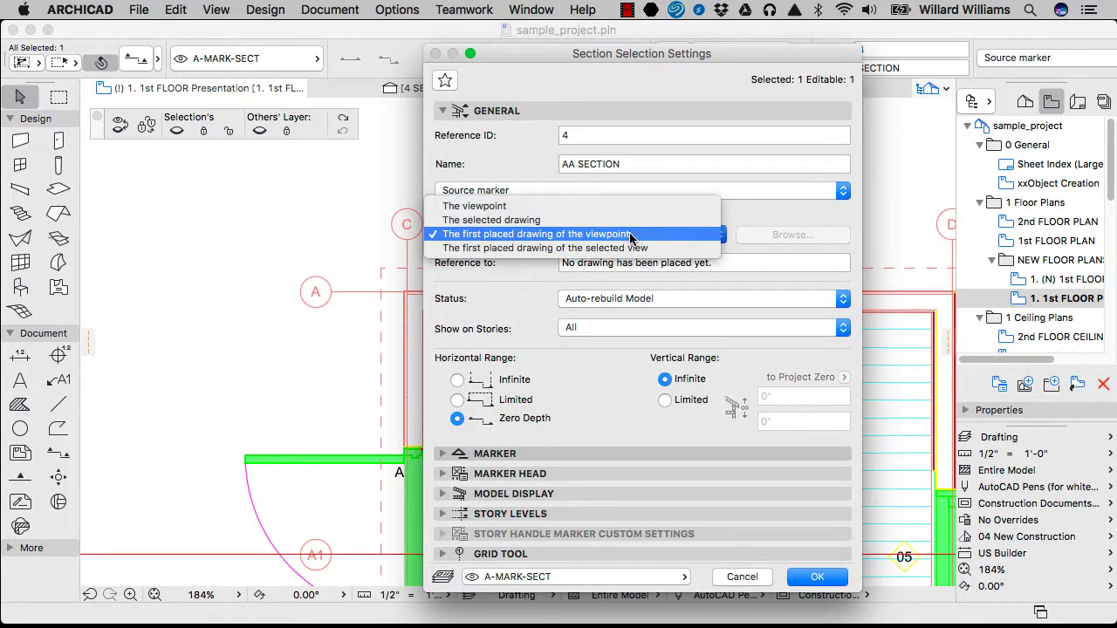
click(633, 236)
click(709, 189)
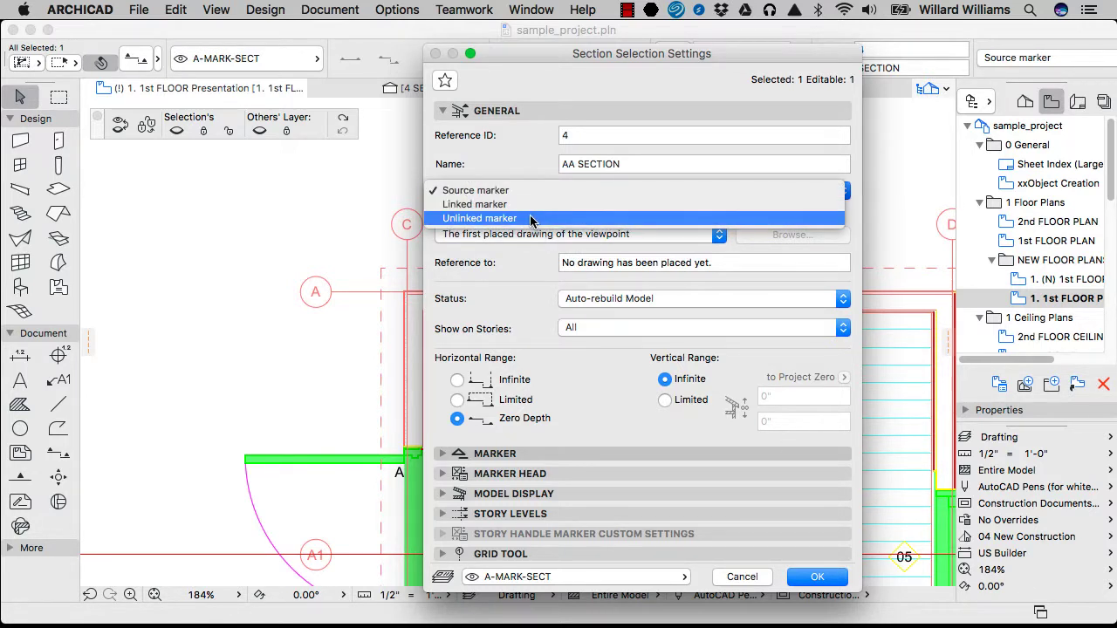
click(497, 281)
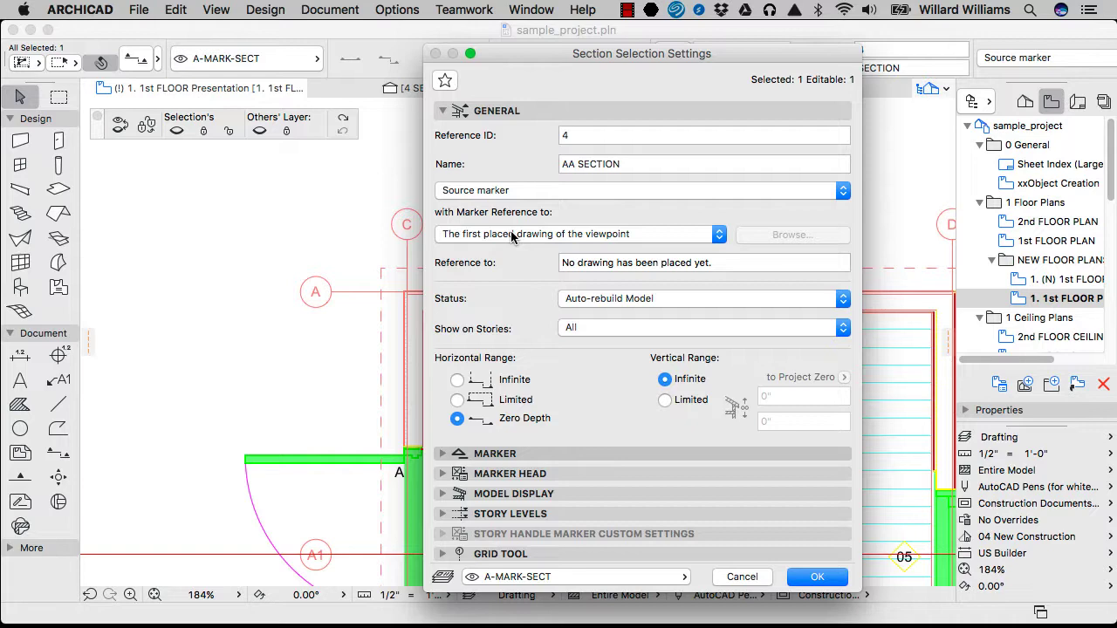
Change the section's marker type from source marker to unlinked marker
click(535, 190)
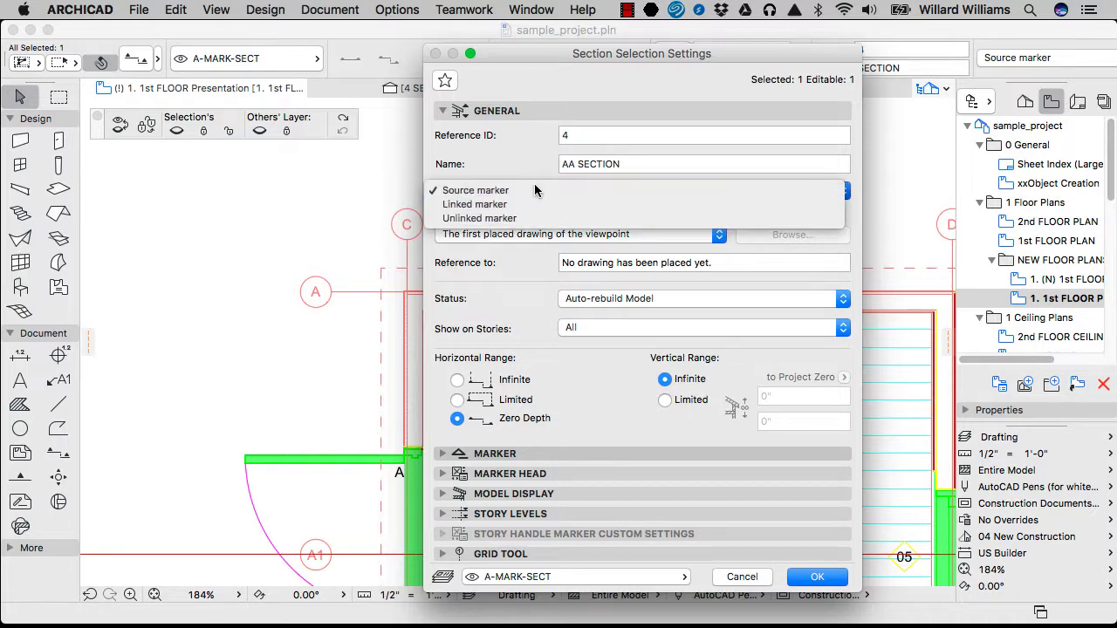
click(535, 190)
click(536, 191)
click(541, 217)
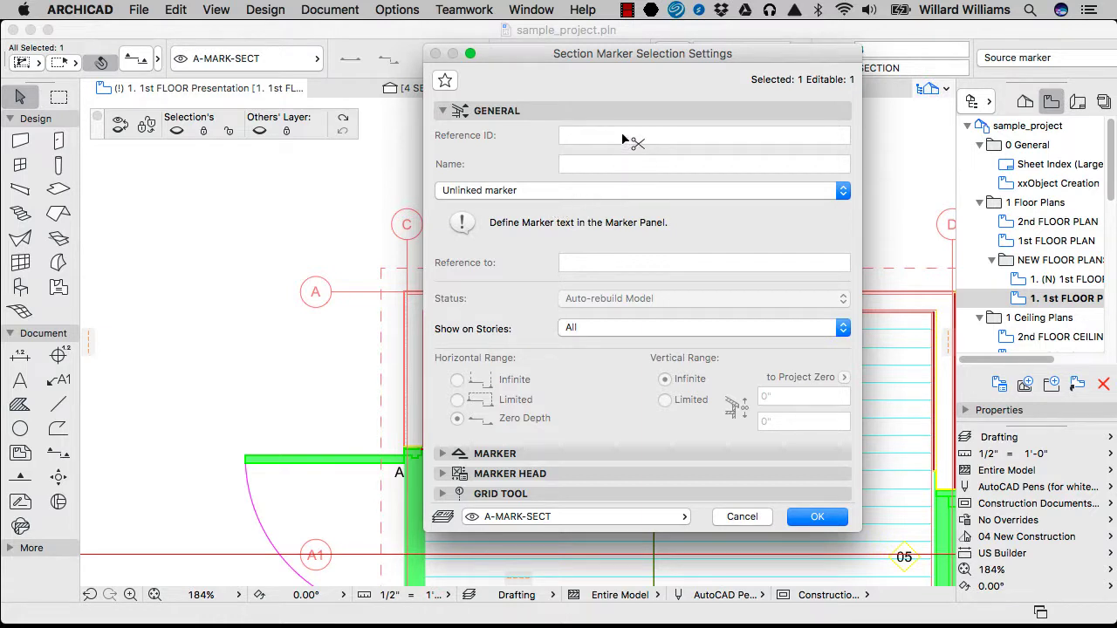
Try the linked marker type, cancel the viewpoint choice, and close the section settings without keeping the changes
click(602, 192)
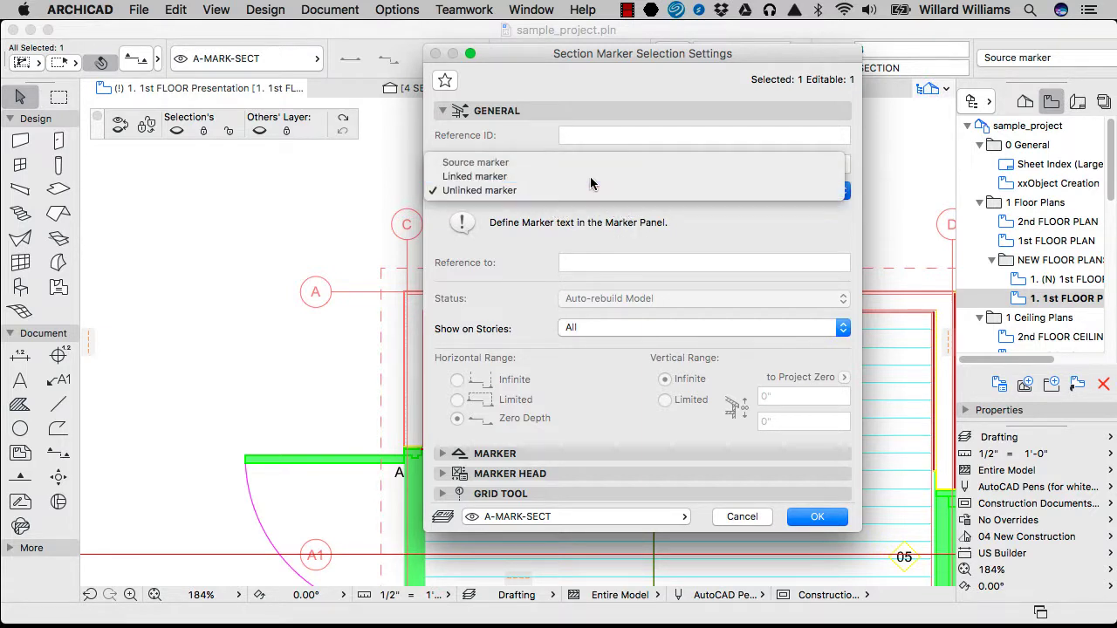
click(591, 178)
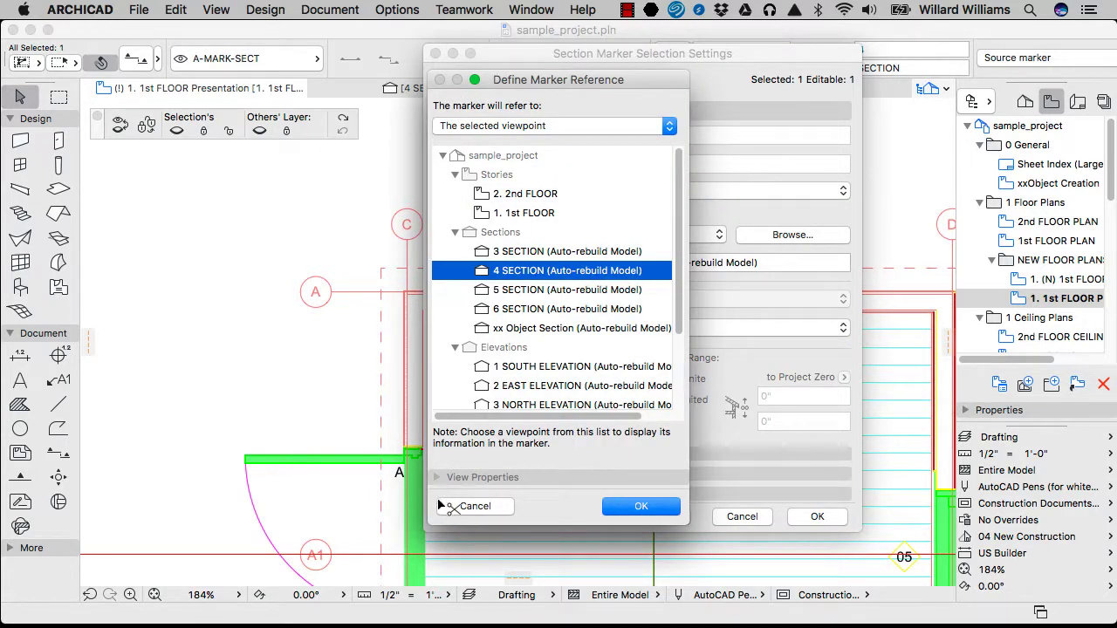
click(471, 506)
click(578, 191)
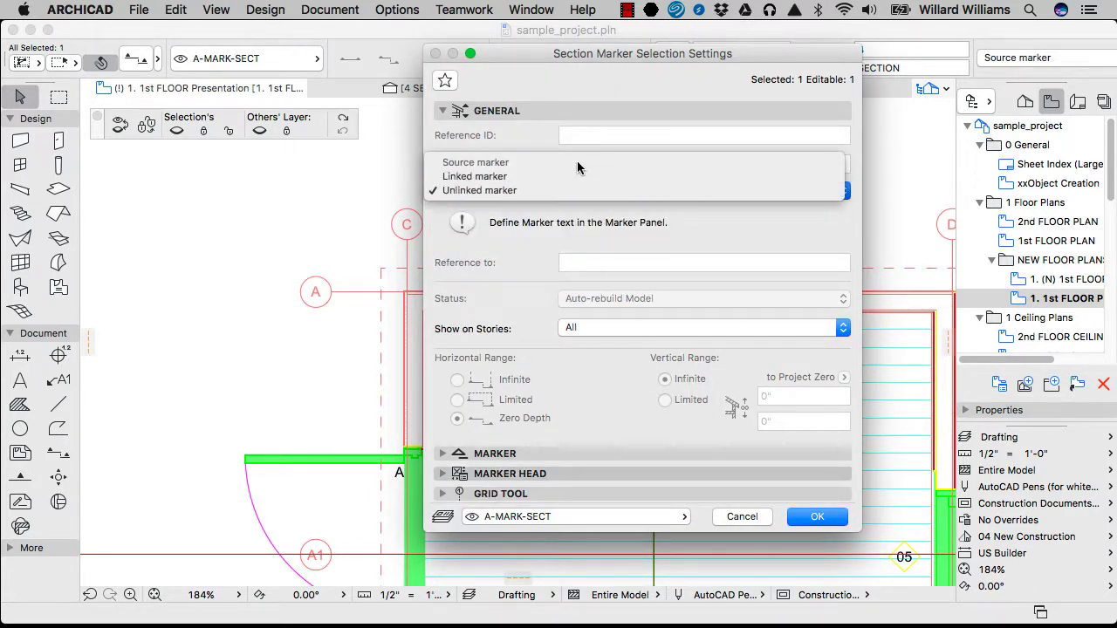
click(590, 177)
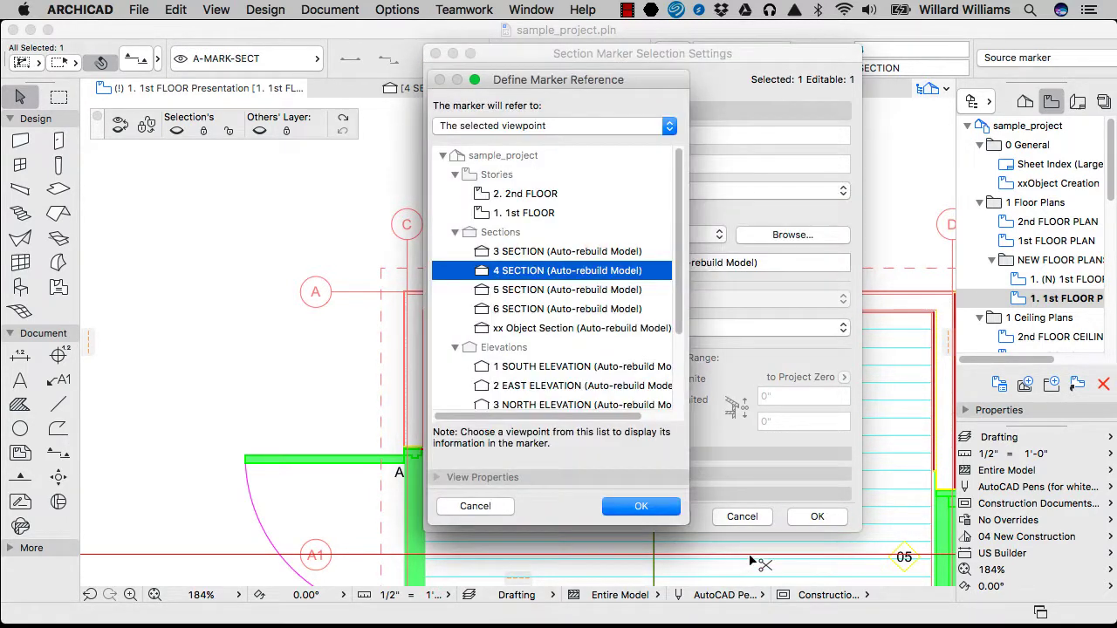
click(493, 513)
click(817, 517)
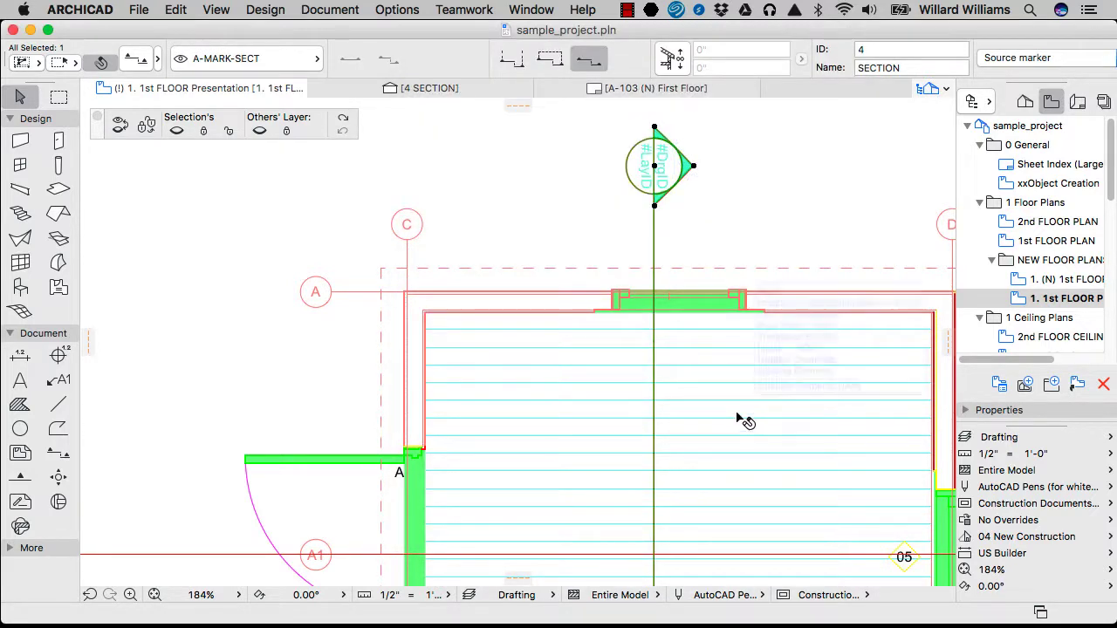
Reopen the section's settings, check the marker reference options, and move the dialog aside to uncover the marker head
key(super+t)
click(578, 233)
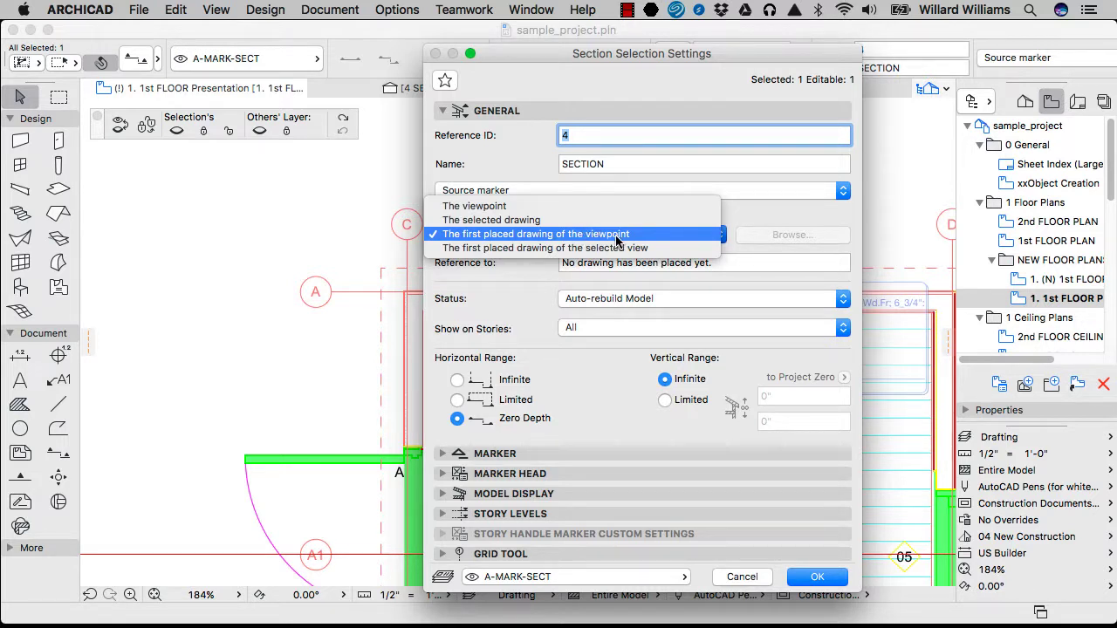
click(573, 57)
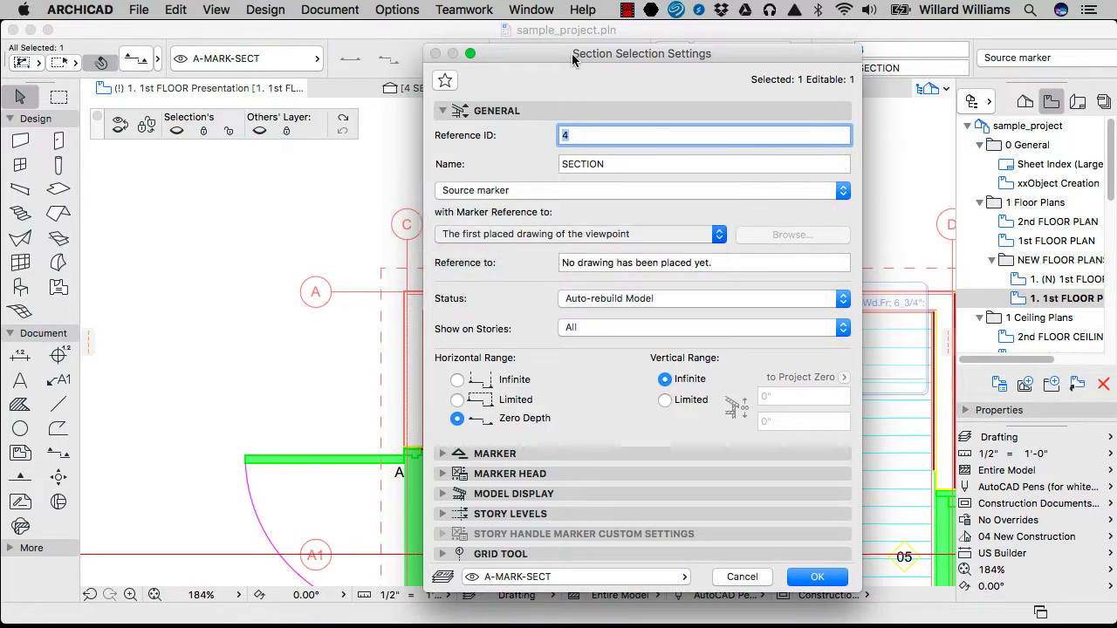
drag(573, 57, 223, 61)
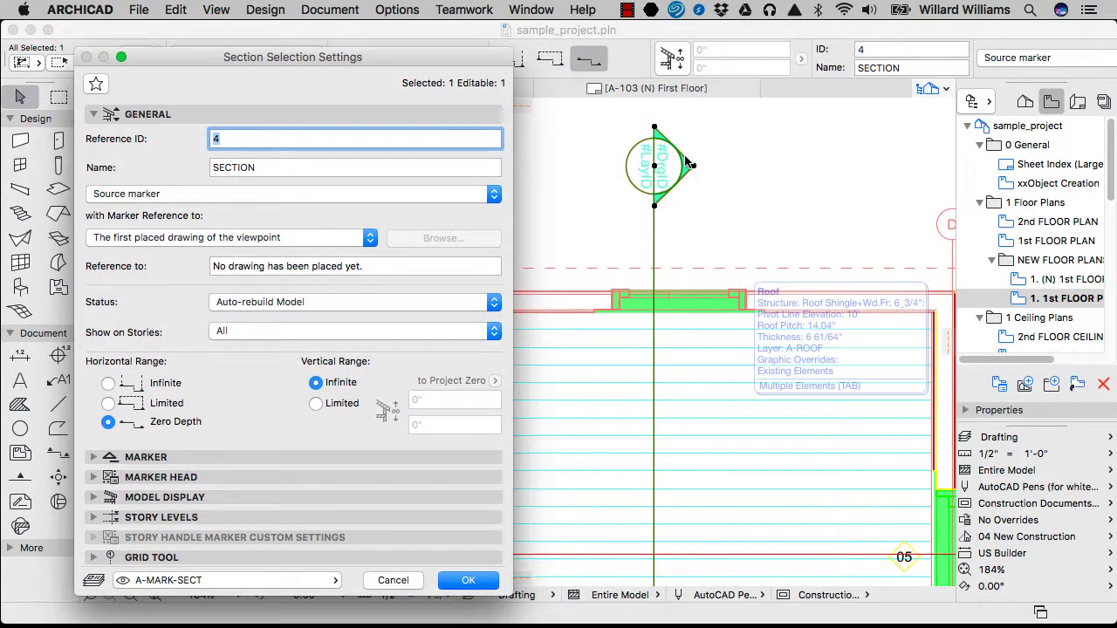
Choose the selected drawing as marker reference and look through the drawings under A-1 PLANS, A-2 ELEVATIONS and A-3 SECTIONS
click(300, 240)
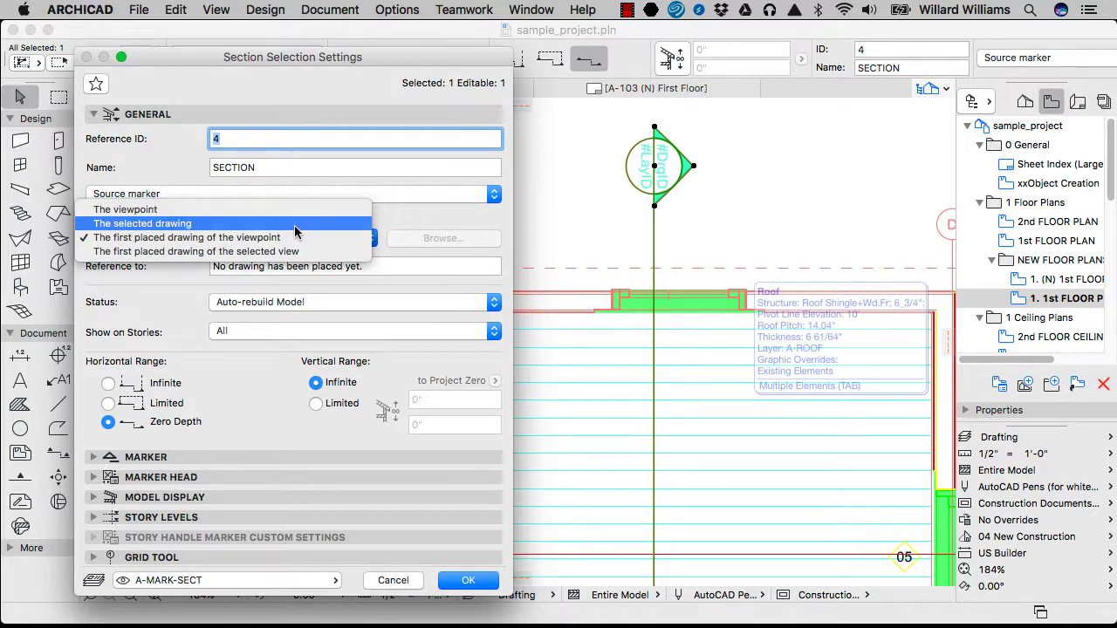
click(295, 227)
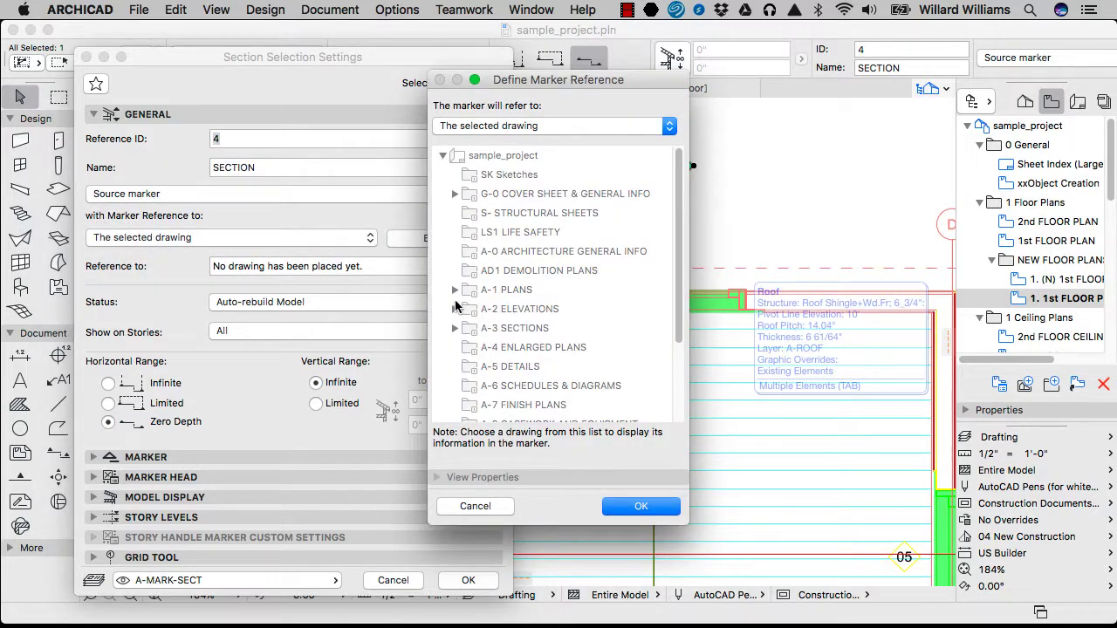
click(455, 290)
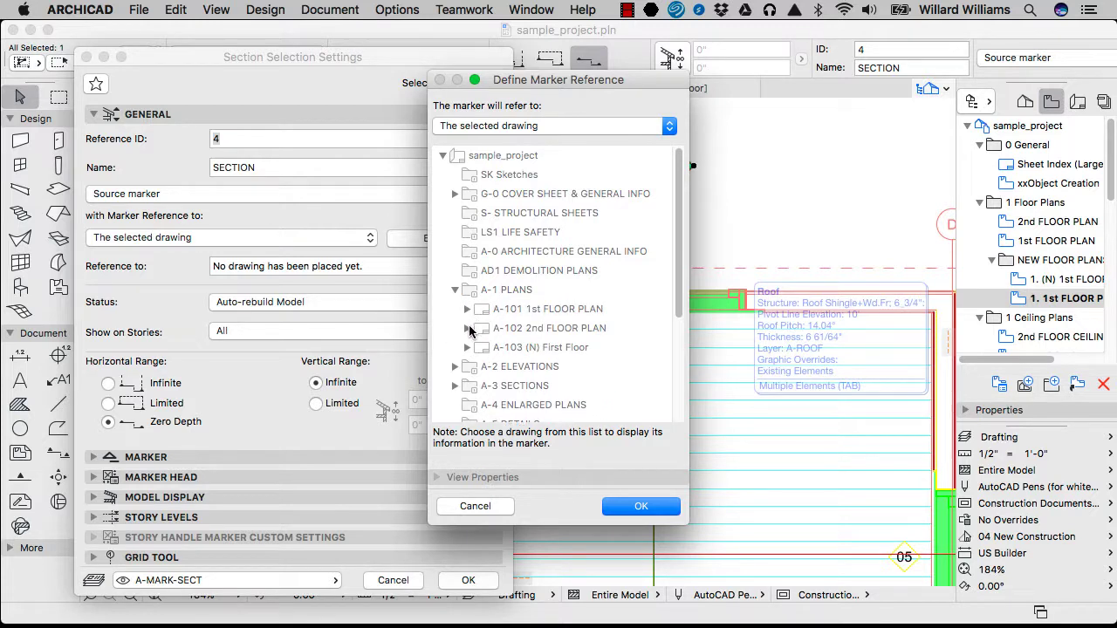
click(467, 328)
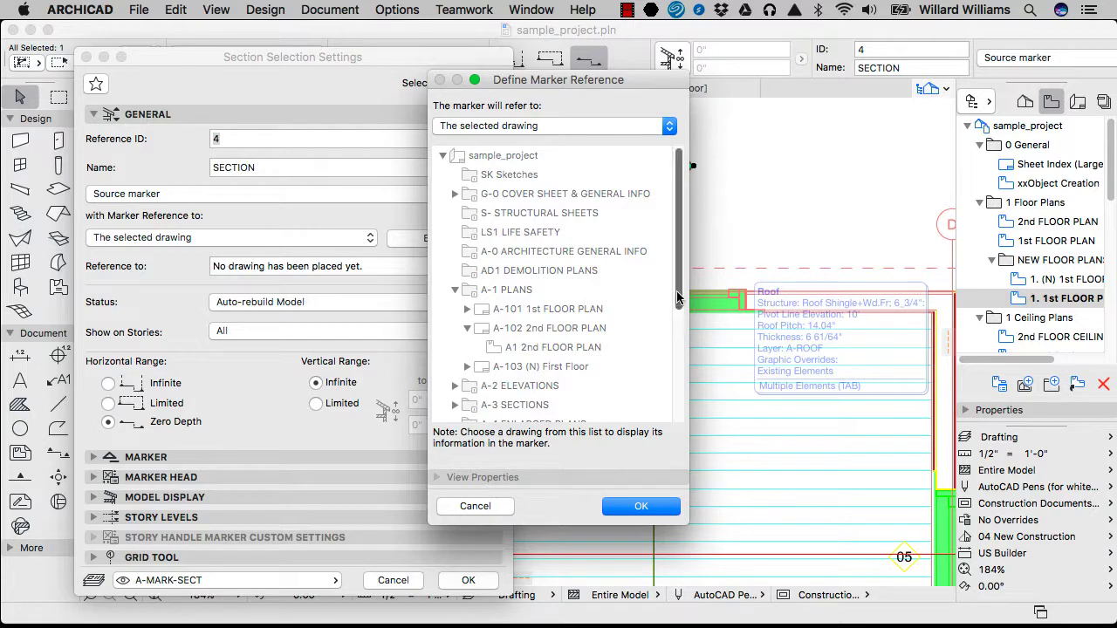
scroll(677, 299, down, 6)
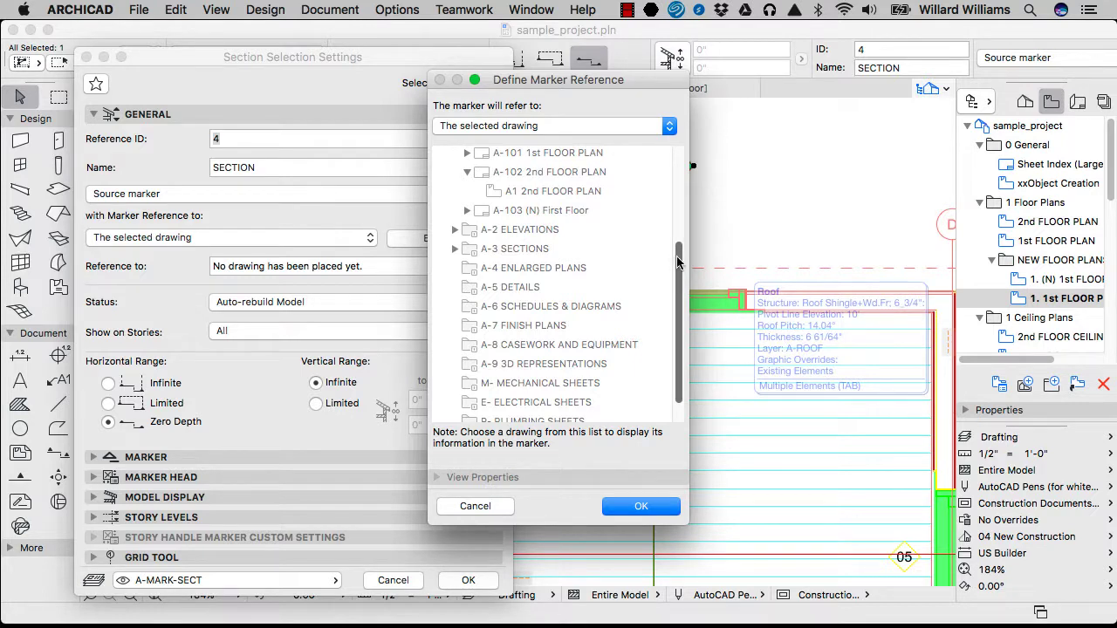
drag(677, 262, 671, 228)
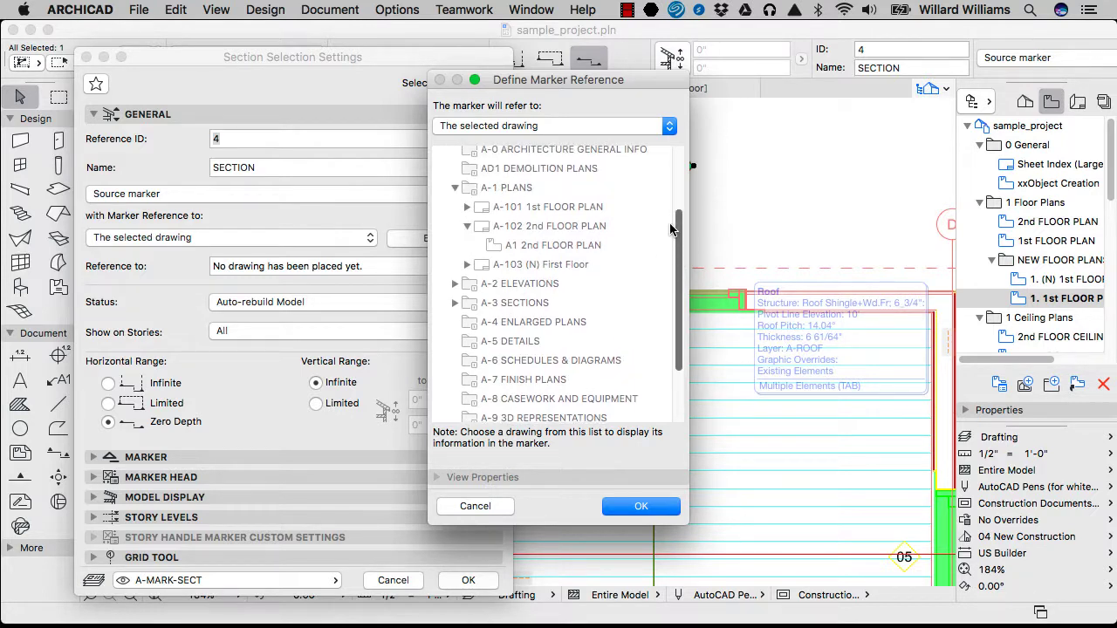
click(455, 303)
click(454, 285)
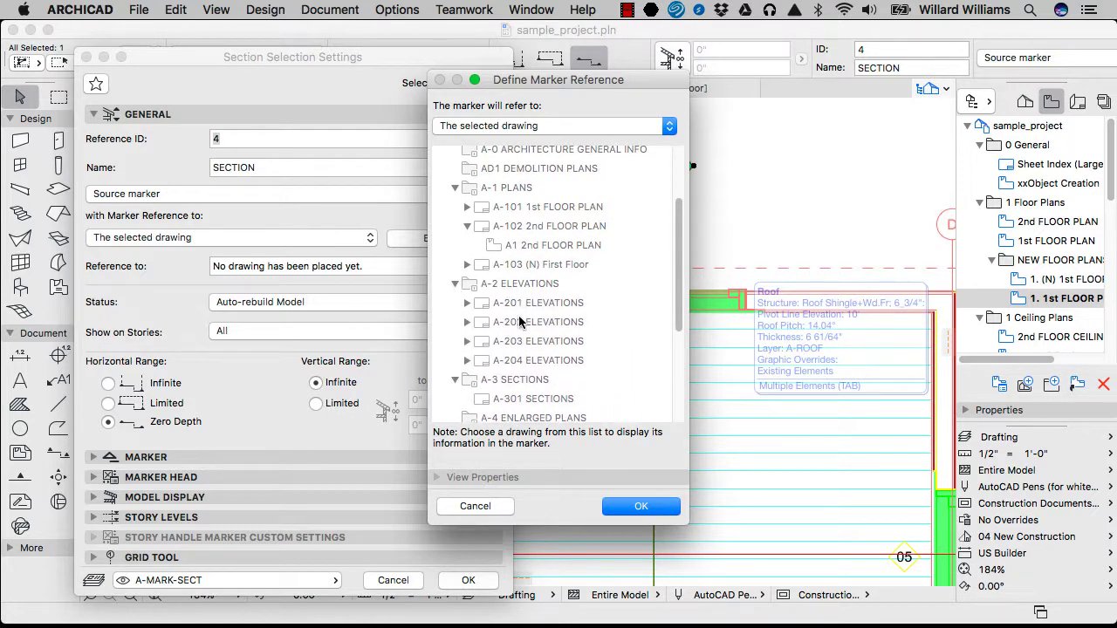
click(466, 322)
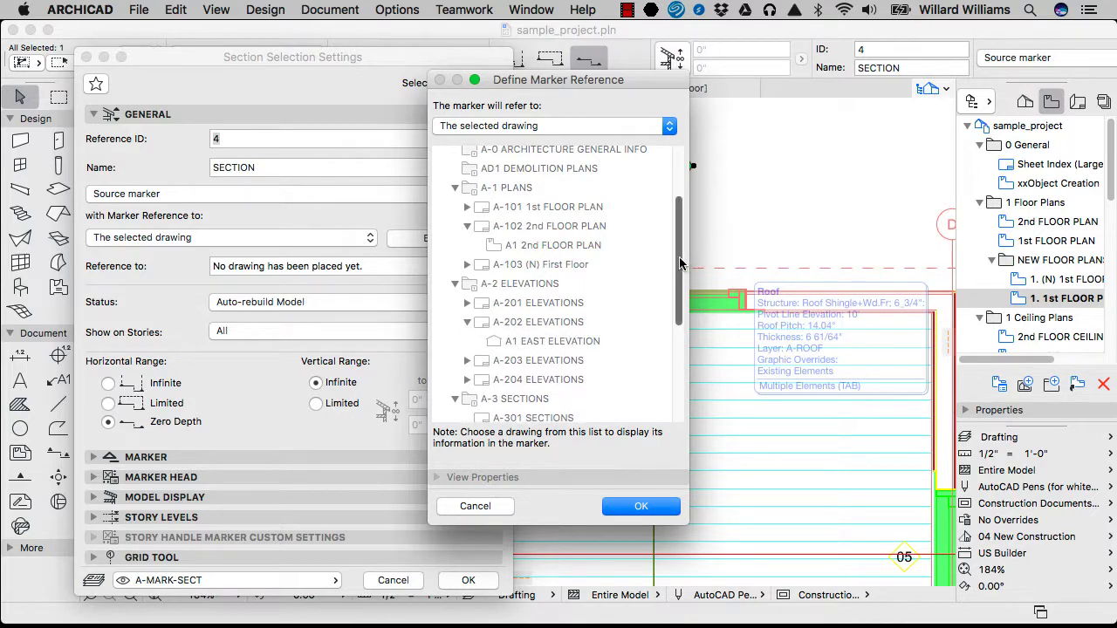
scroll(678, 257, up, 5)
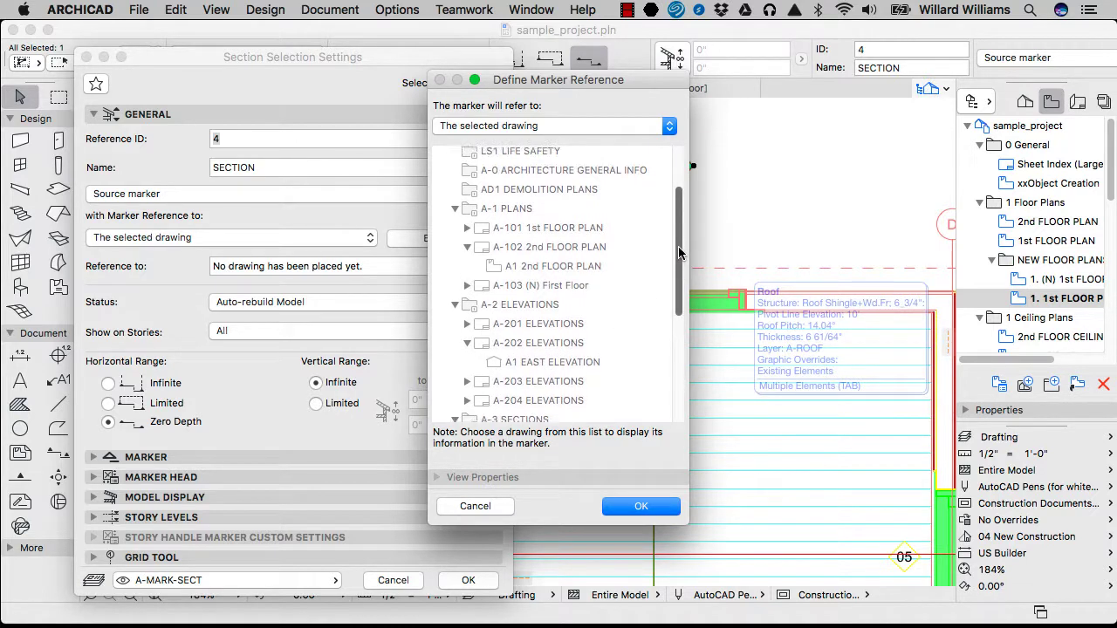
Switch the reference to the first drawing of the selected view, examine the view properties of 4 SECTION, and cancel the choice
click(575, 126)
click(575, 140)
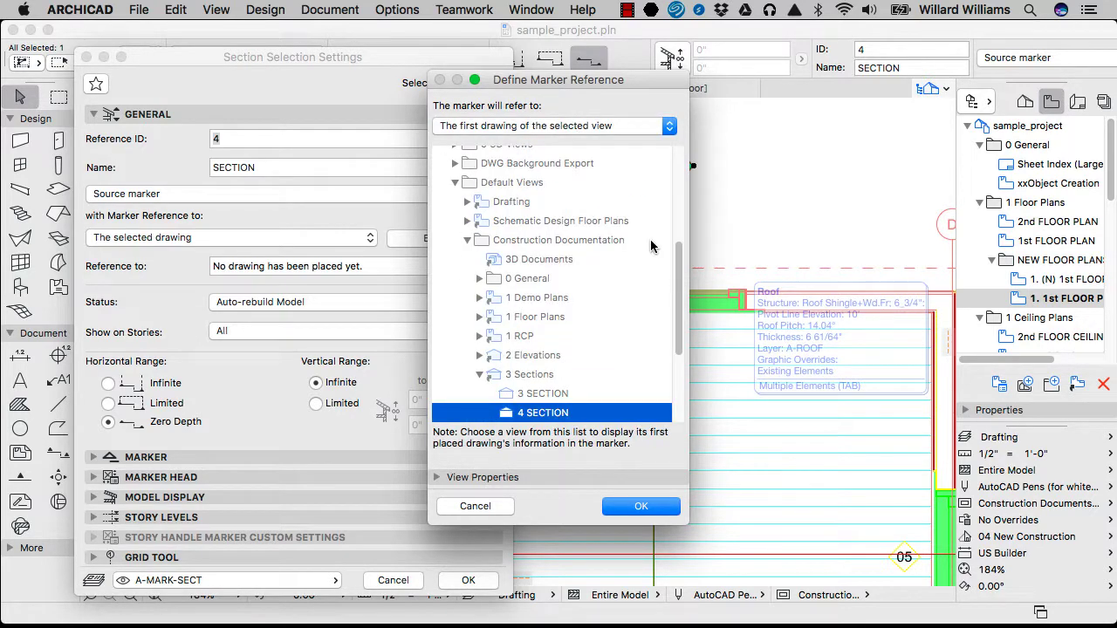
drag(677, 266, 672, 335)
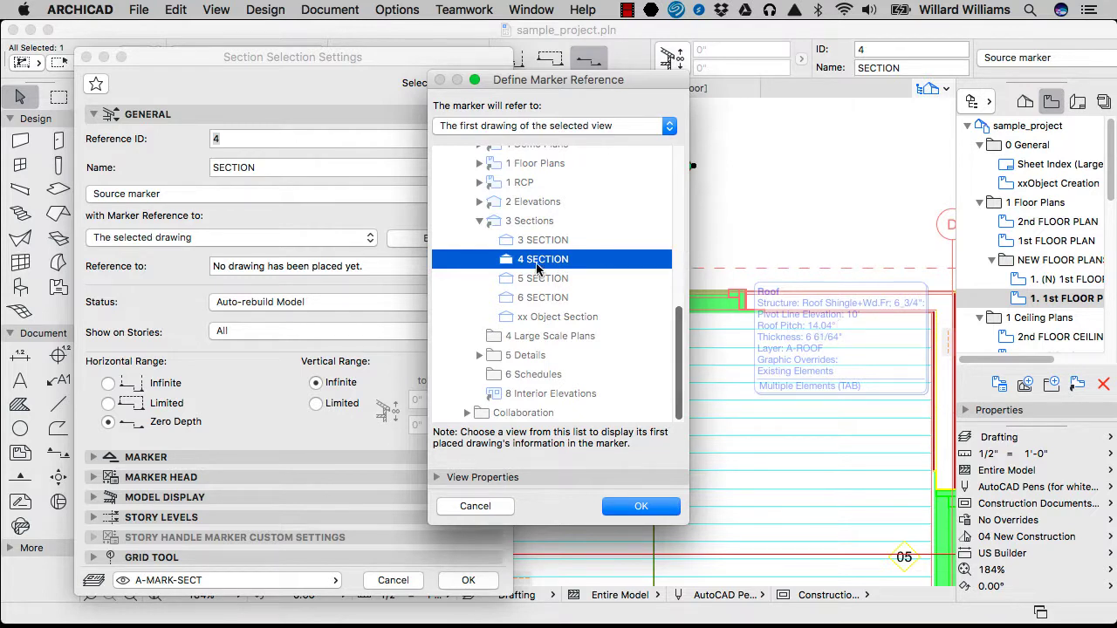
click(471, 483)
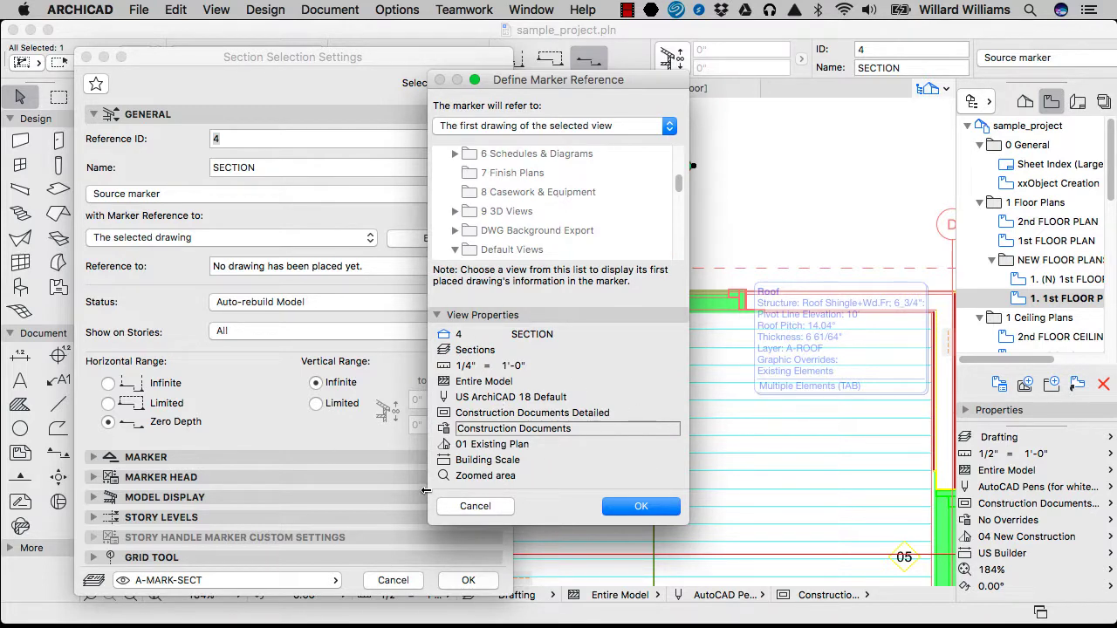
click(469, 506)
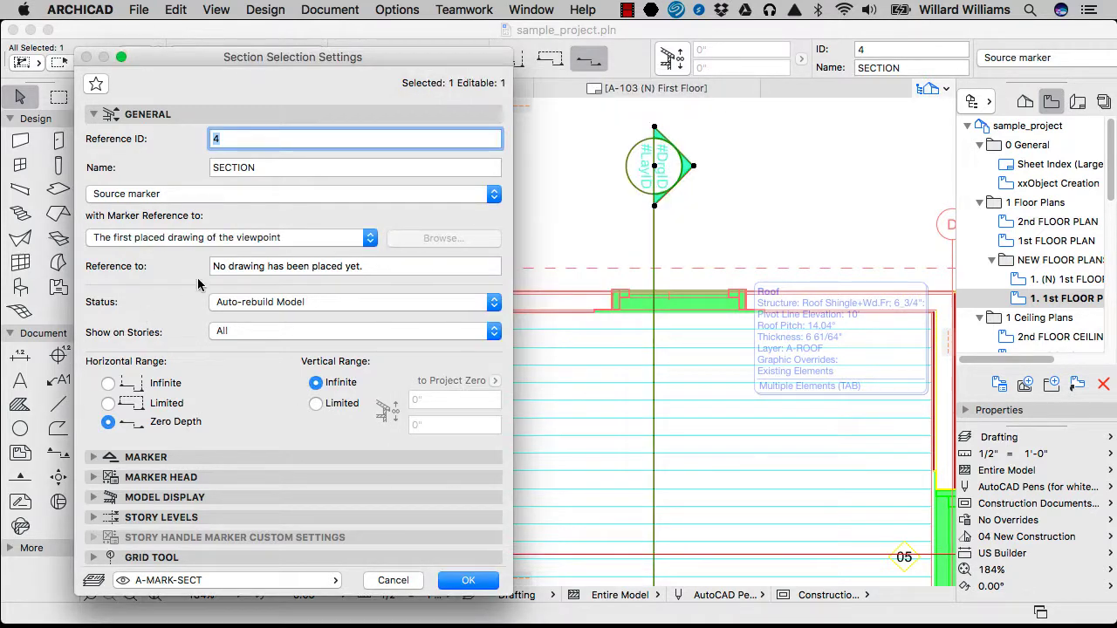
Highlight the section's marker reference text, set its status to Drawing, and apply the section settings
click(288, 267)
drag(380, 271, 190, 267)
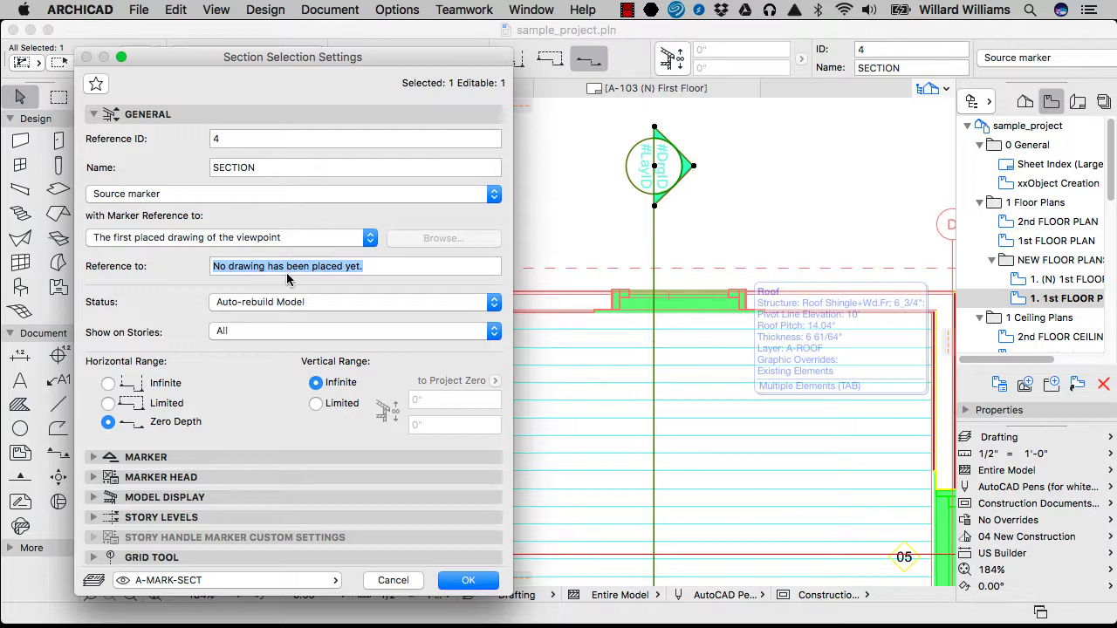
click(344, 307)
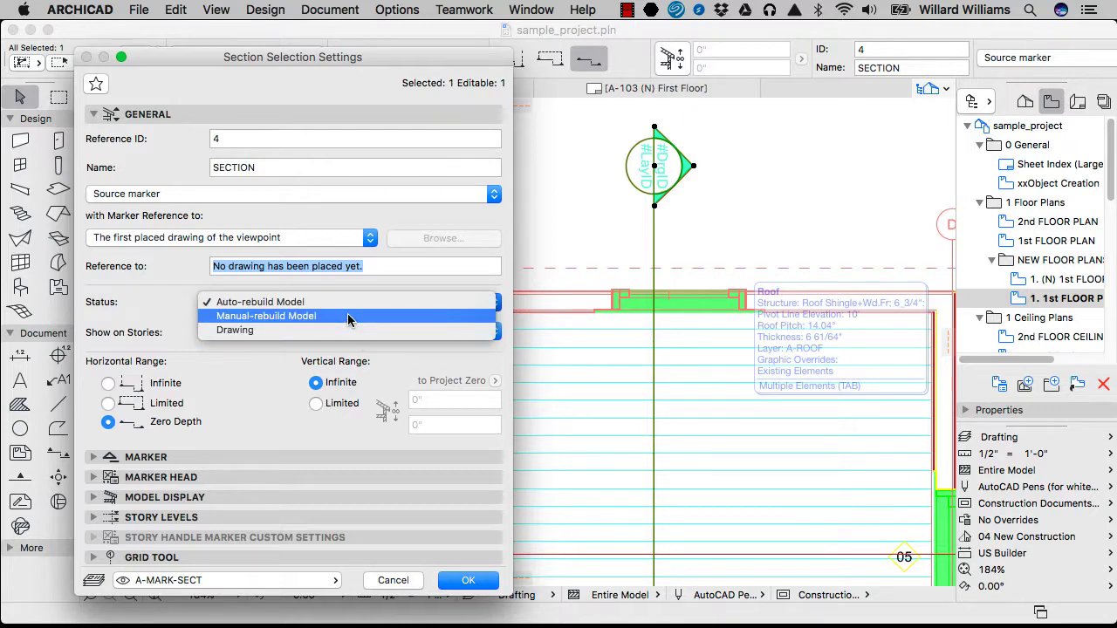
click(310, 331)
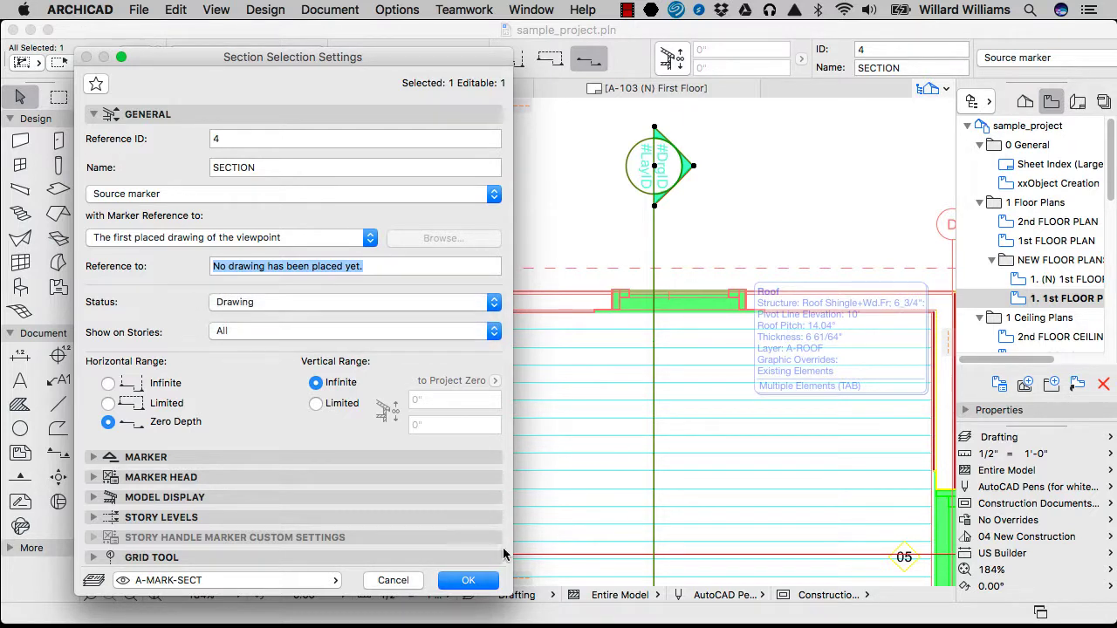
click(467, 580)
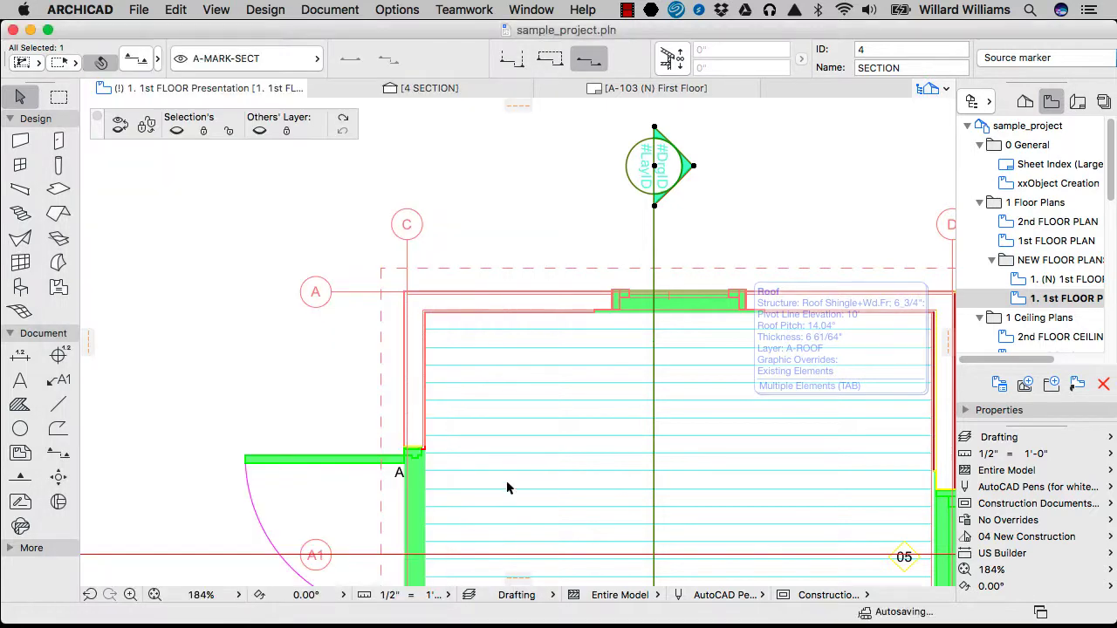
Open the section from its marker on the plan with the current settings
click(658, 209)
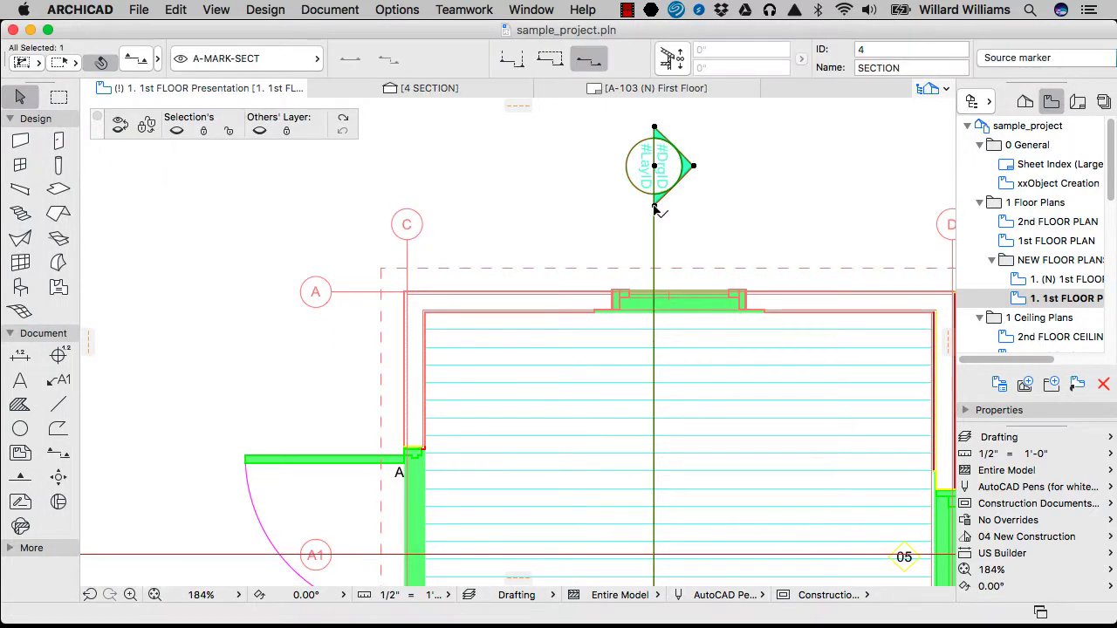
right_click(656, 208)
click(767, 285)
Move the roof's skin separator line and upper cut line up off the roof, and select the OSB fill
click(601, 215)
drag(602, 215, 584, 166)
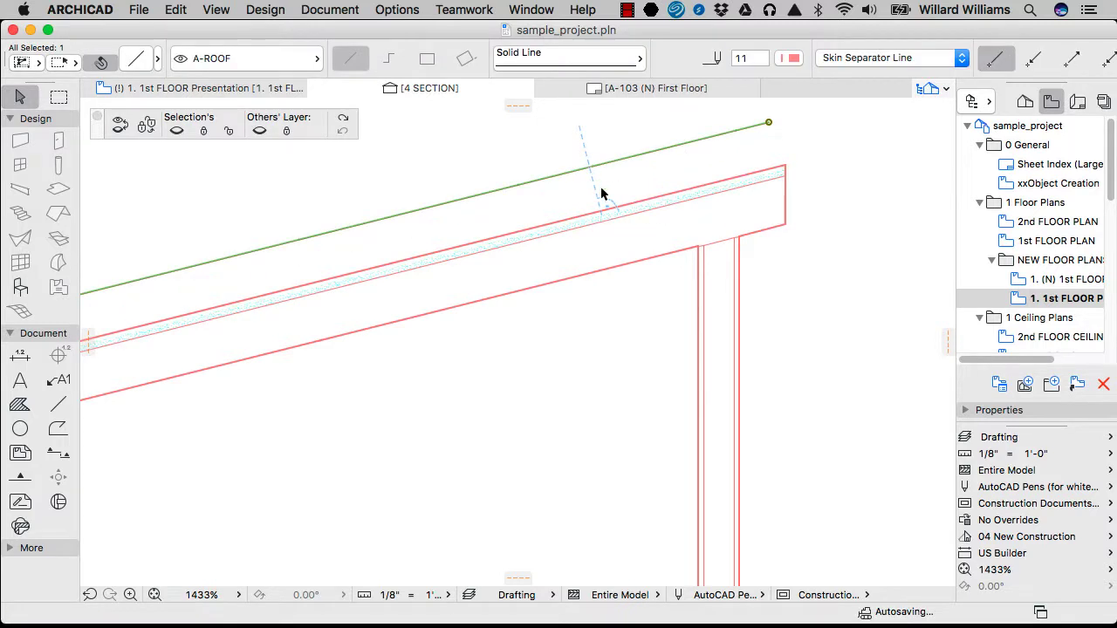
click(601, 210)
drag(601, 210, 573, 133)
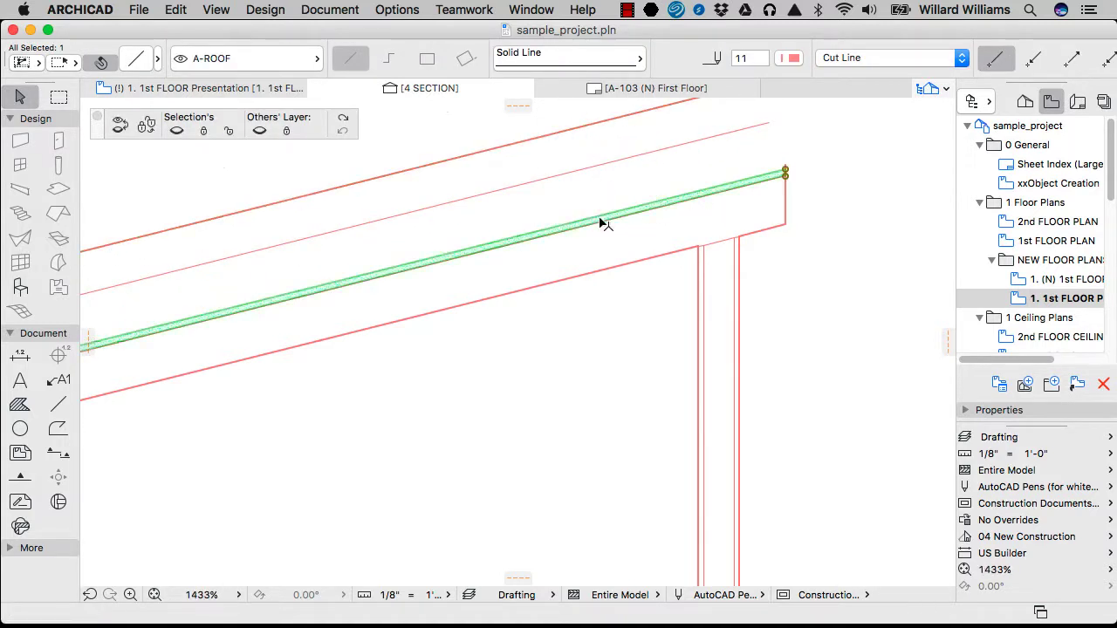
click(598, 219)
Return to the first floor plan and open section 4 from its marker with the current settings
click(277, 88)
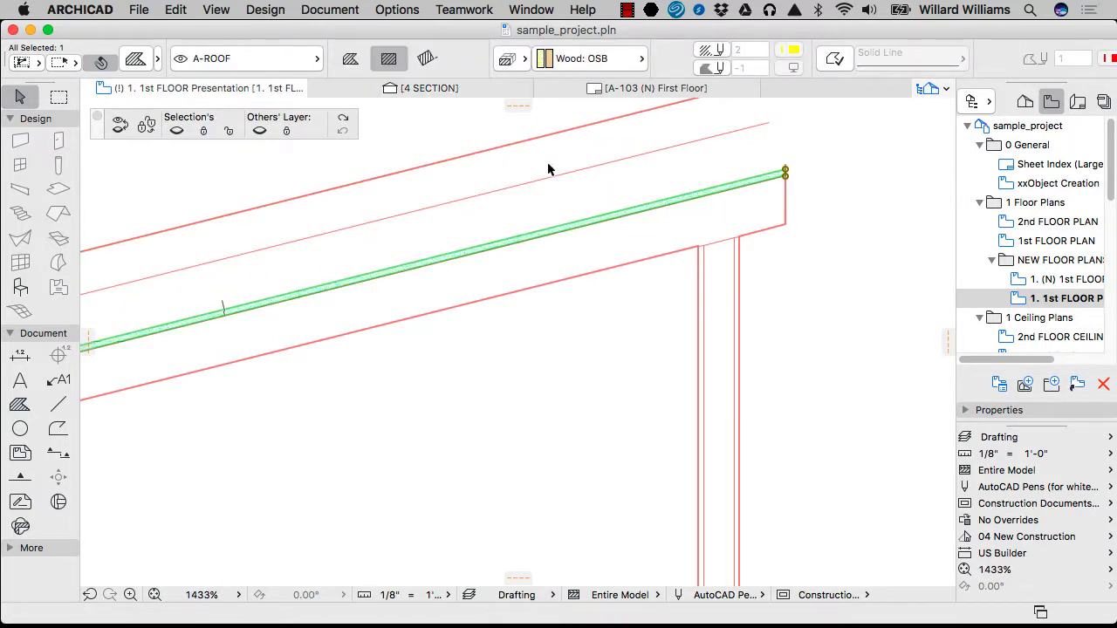
right_click(655, 213)
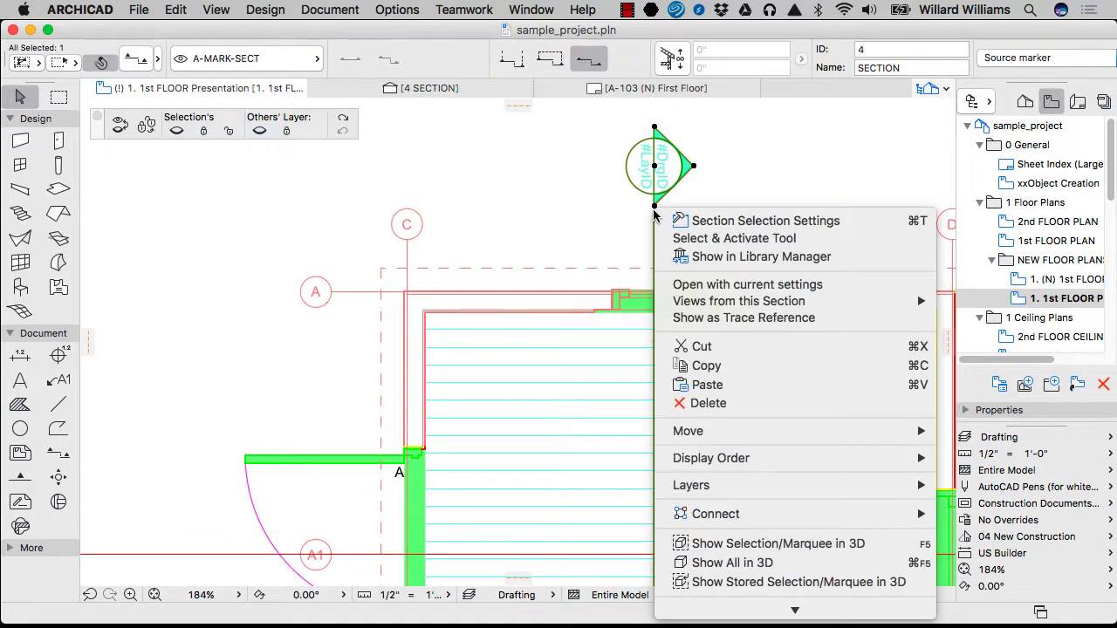
click(747, 286)
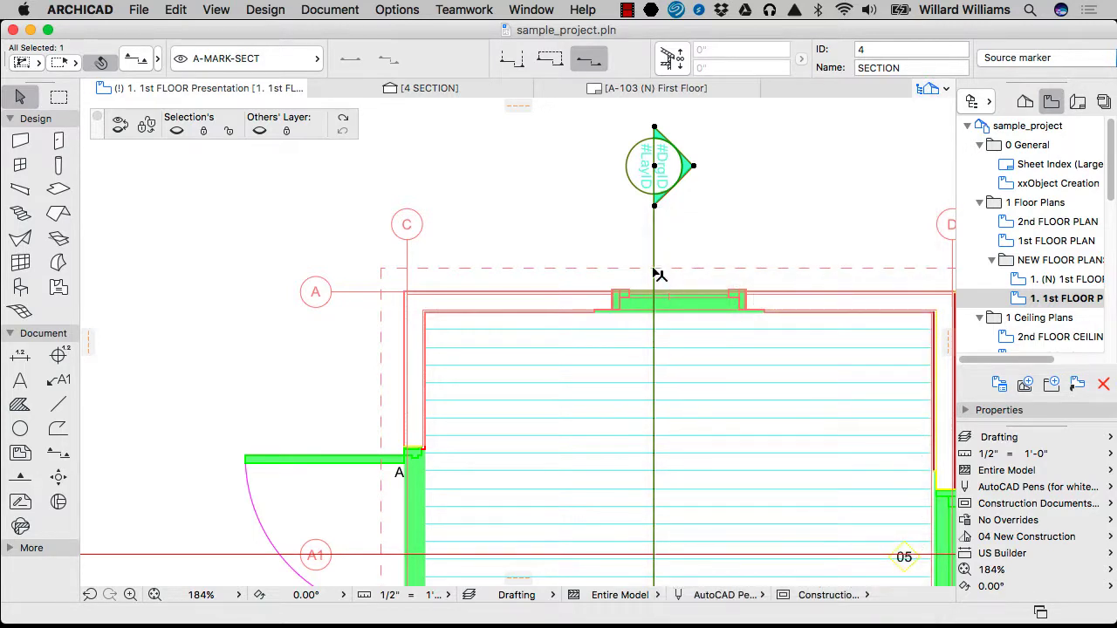
Set the status of section 4 to Manual-rebuild Model from the floor plan and apply the section settings
click(243, 85)
right_click(659, 175)
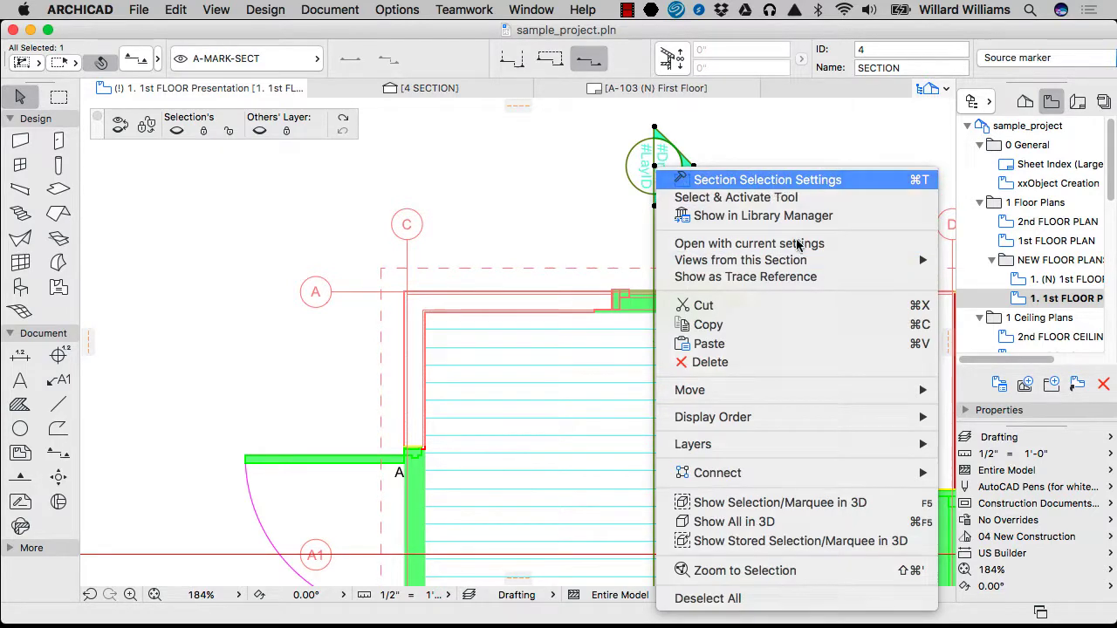
click(773, 180)
click(335, 301)
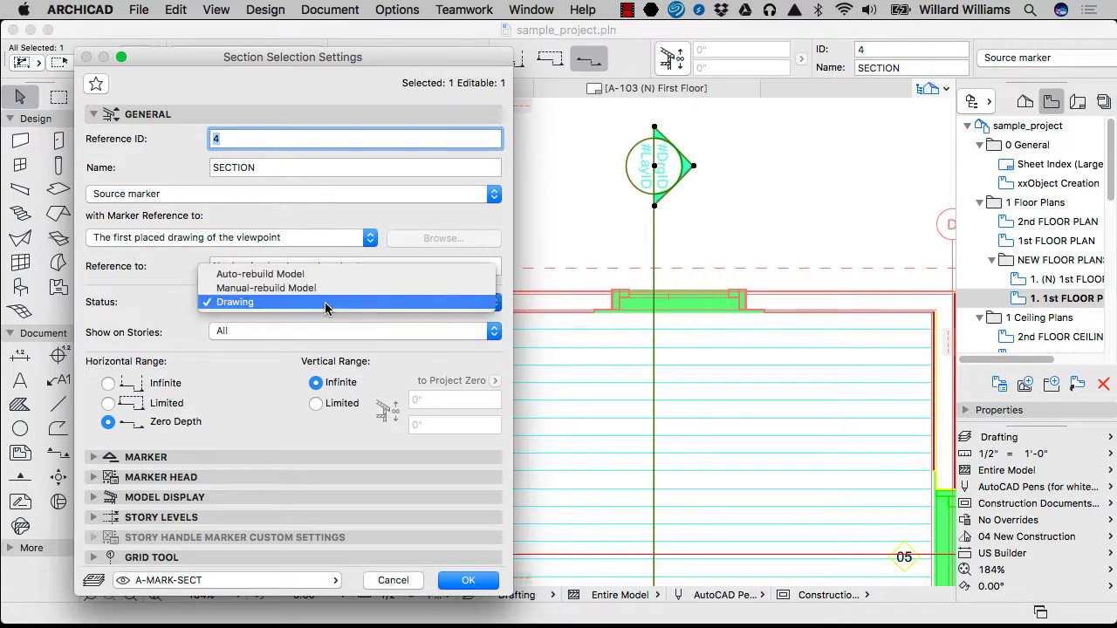
click(320, 276)
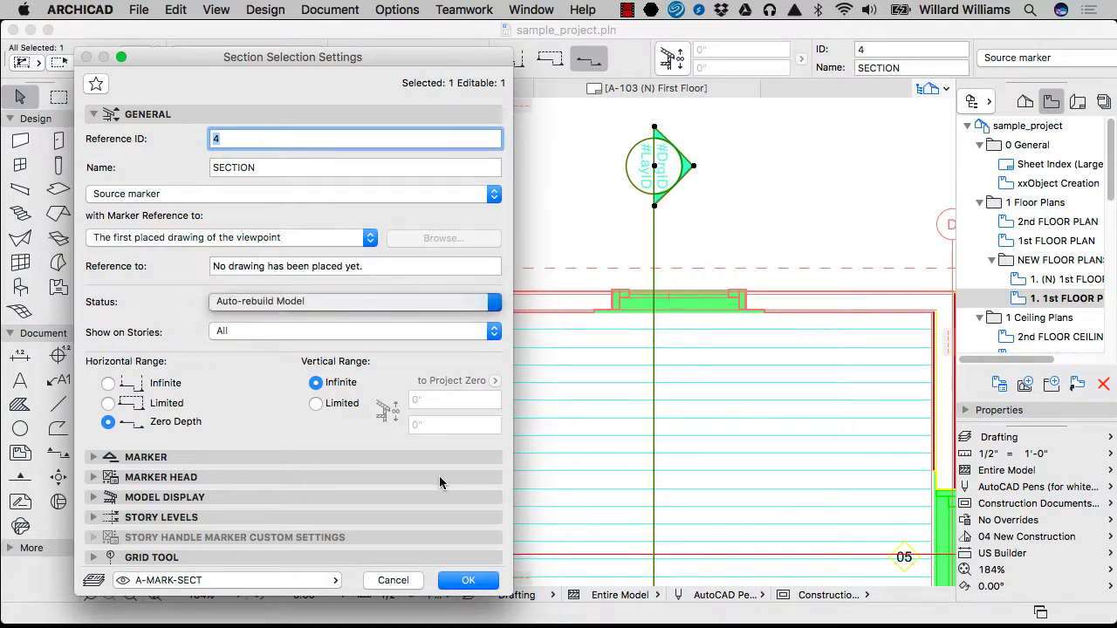
click(374, 301)
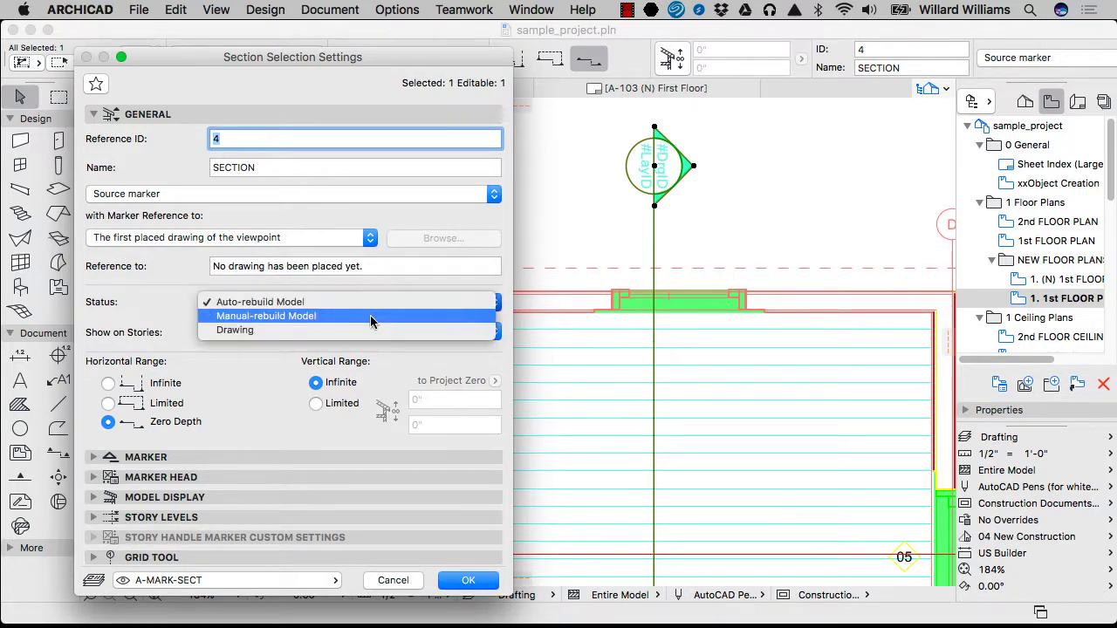
click(370, 316)
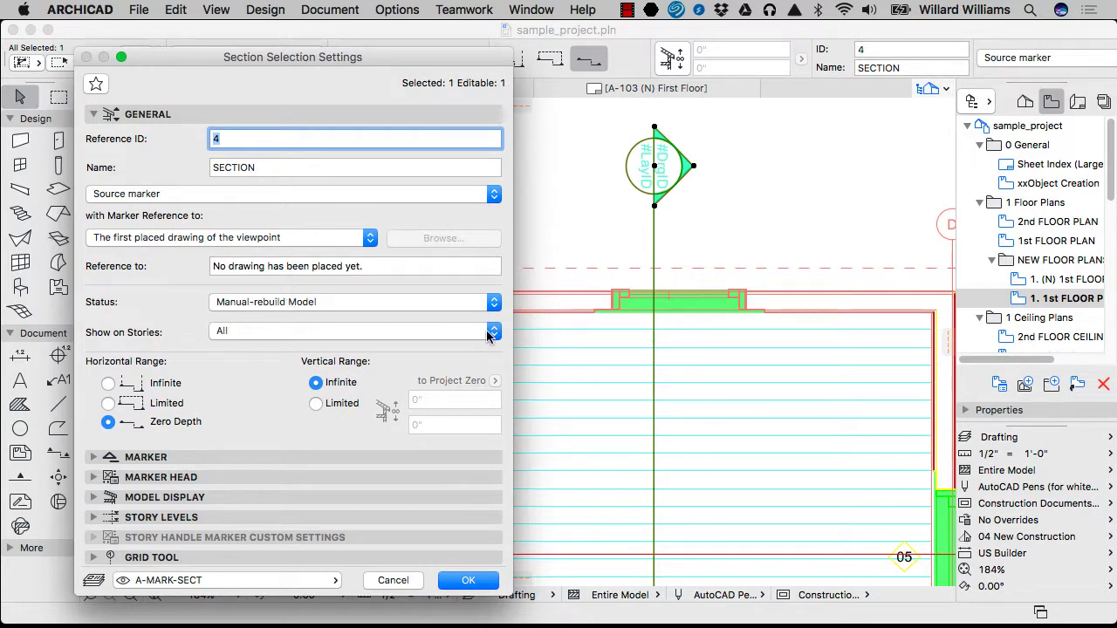
click(486, 579)
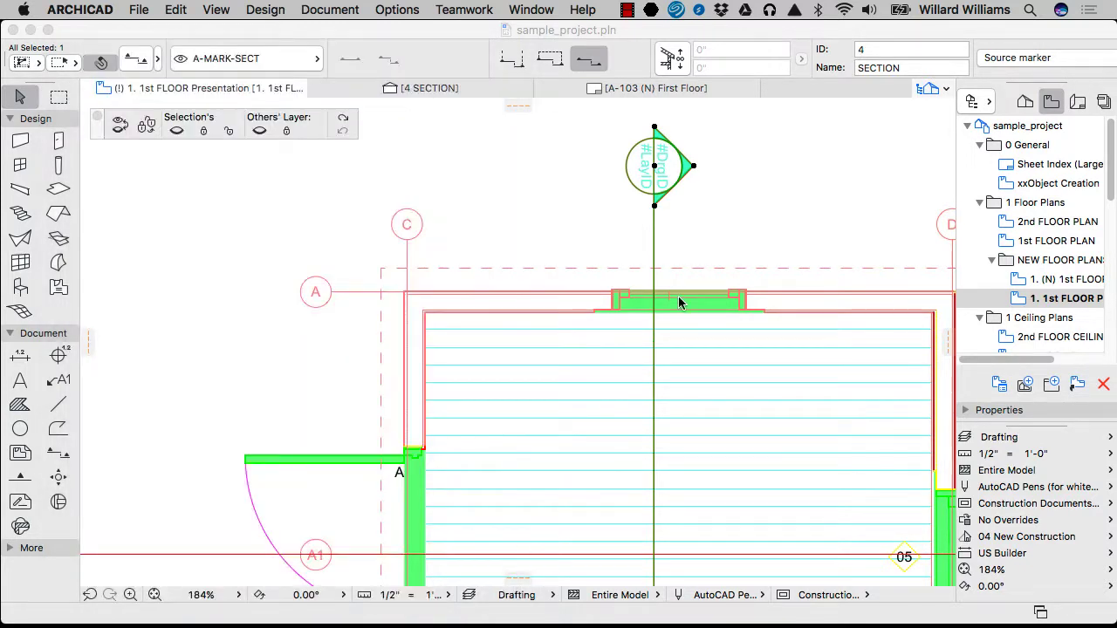
Open section 4 from its marker with the current settings, examine the roof, and rebuild the section from the model
right_click(656, 206)
click(713, 279)
click(718, 142)
click(739, 145)
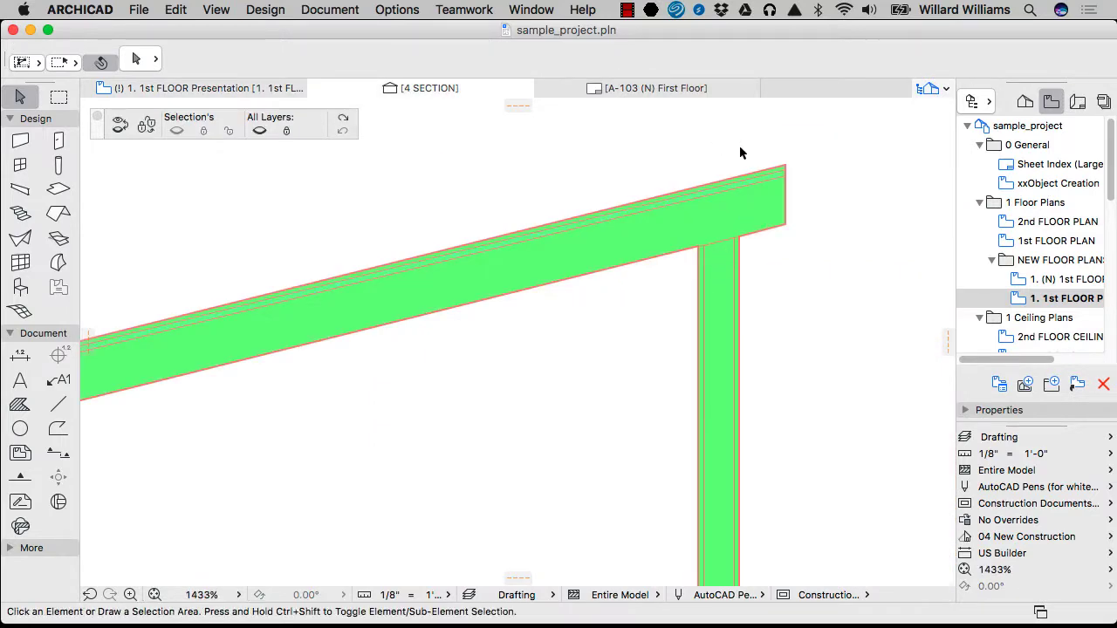
scroll(750, 157, down, 2)
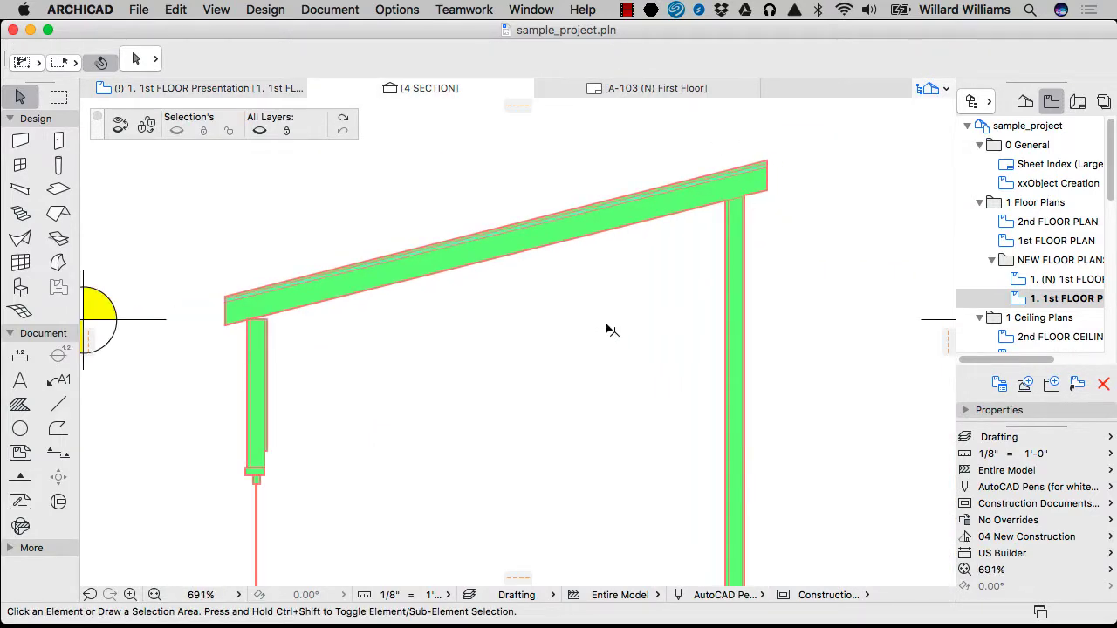
scroll(609, 325, down, 2)
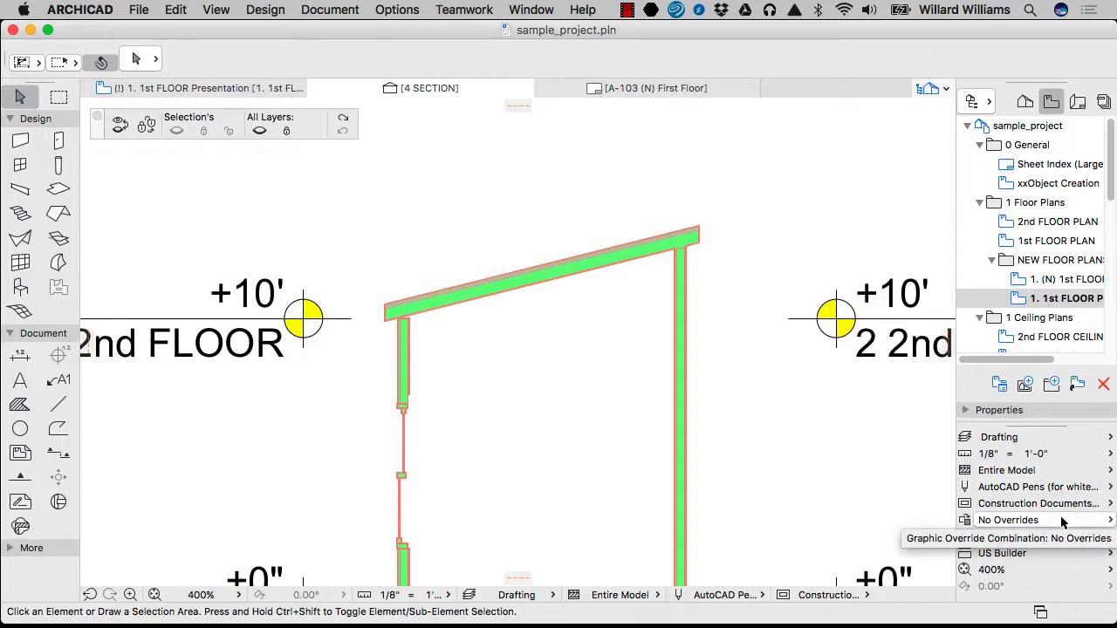
scroll(685, 242, down, 3)
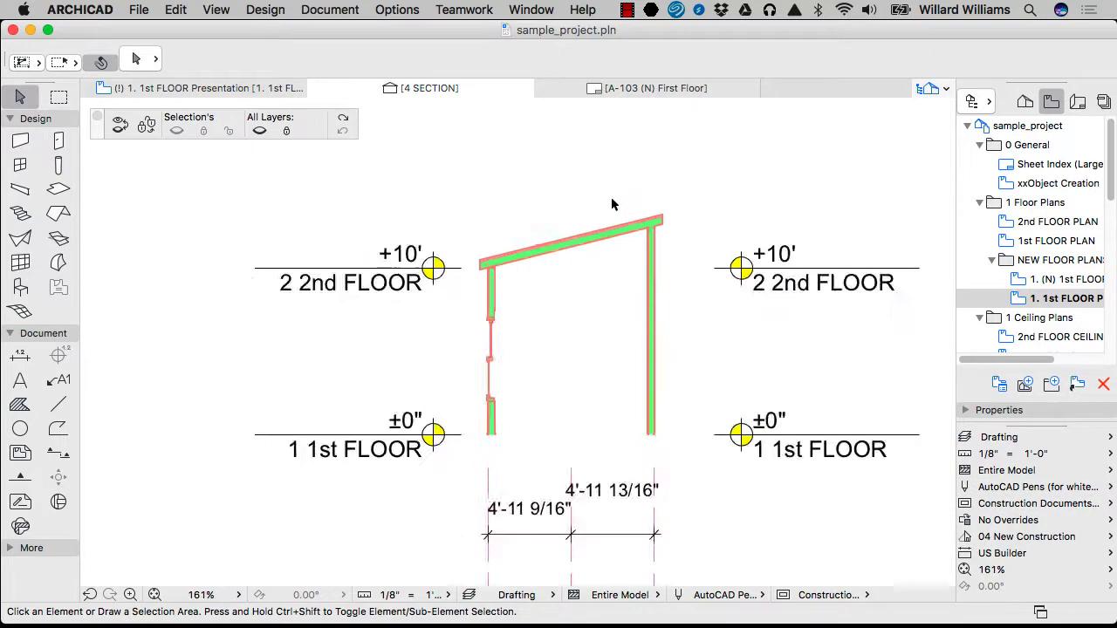
scroll(654, 219, up, 10)
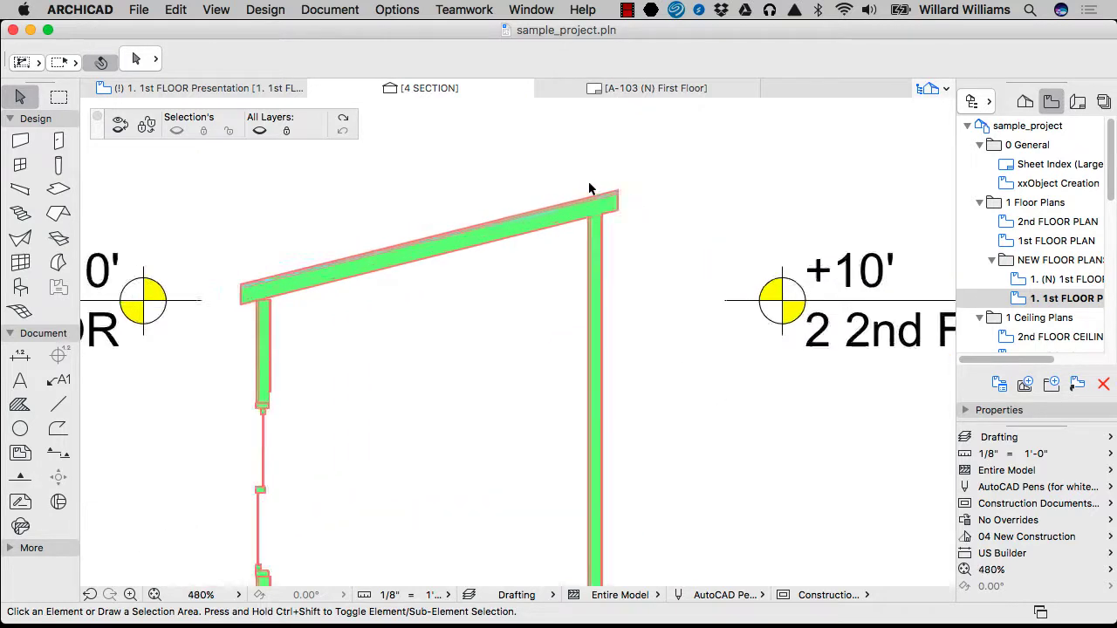
right_click(567, 154)
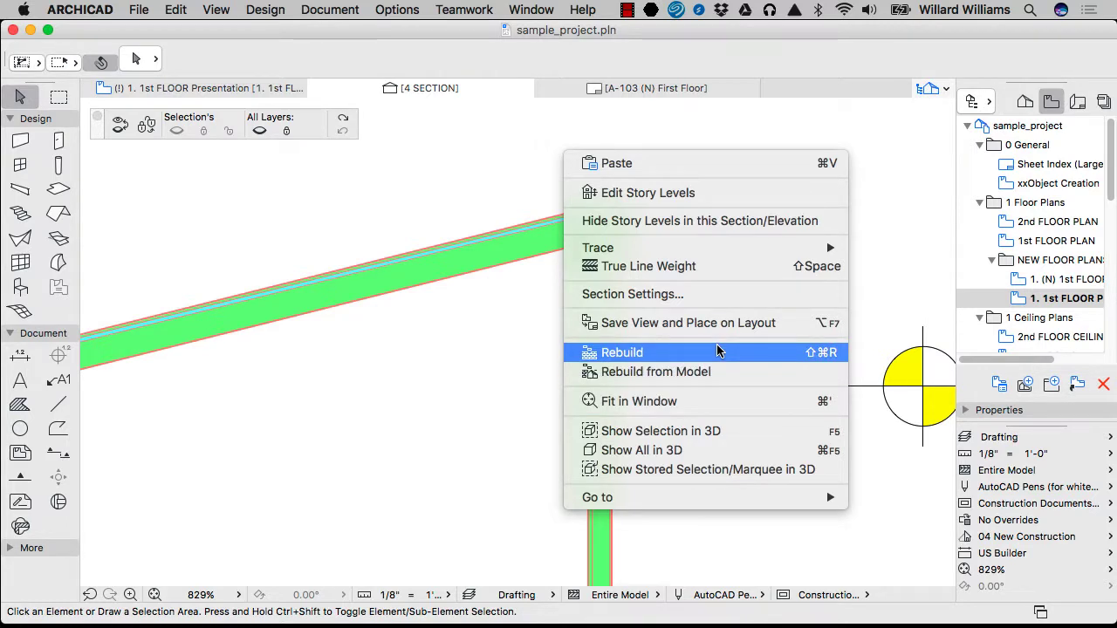
click(755, 371)
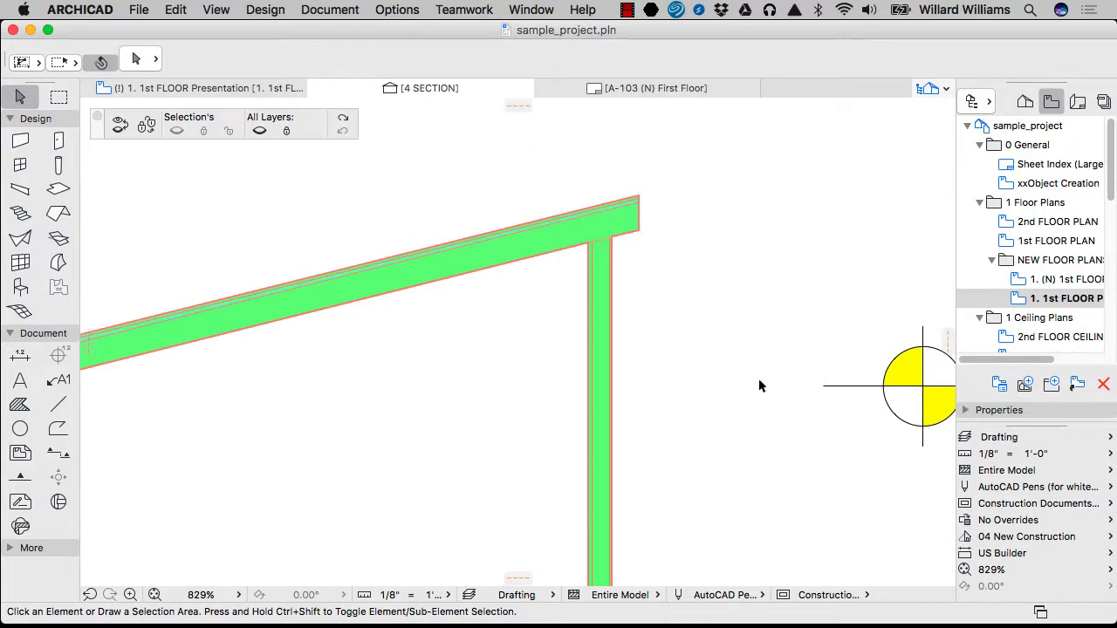
Try moving the roof upward in the section, and undo the move
click(562, 242)
drag(562, 244, 532, 167)
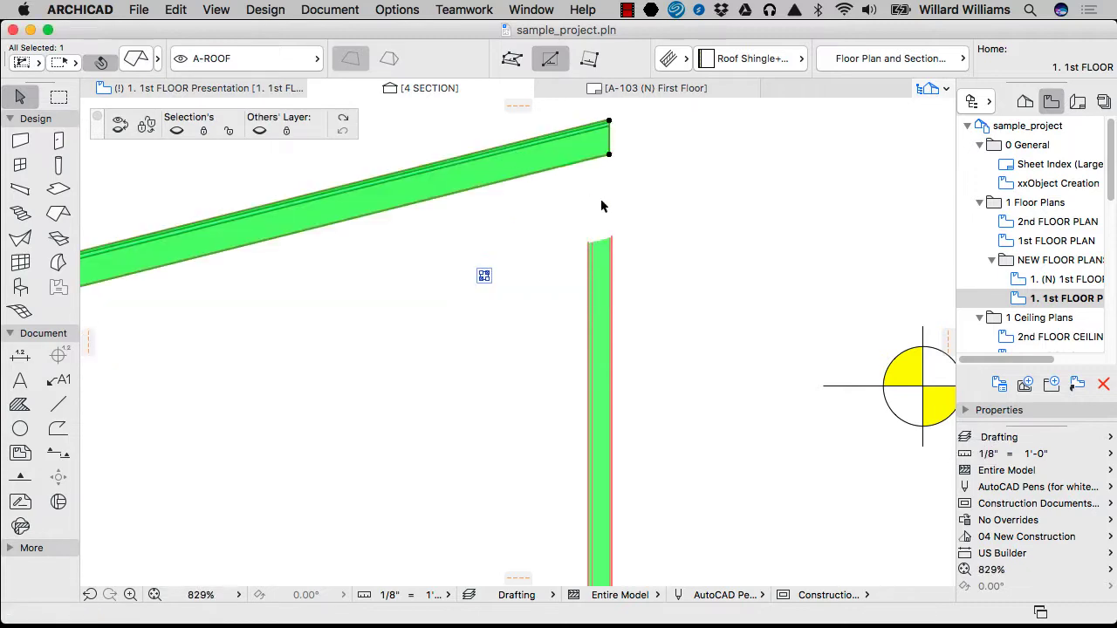
key(super+z)
click(543, 170)
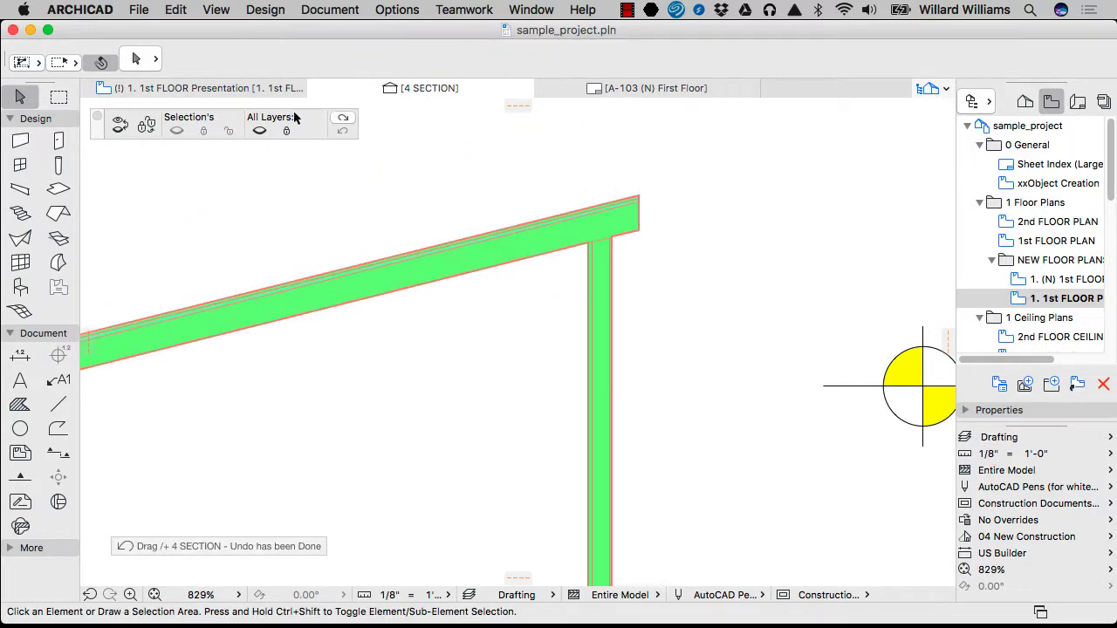
Move the exterior wall along gridline A on the first floor plan outward by about 1'-8"
click(255, 87)
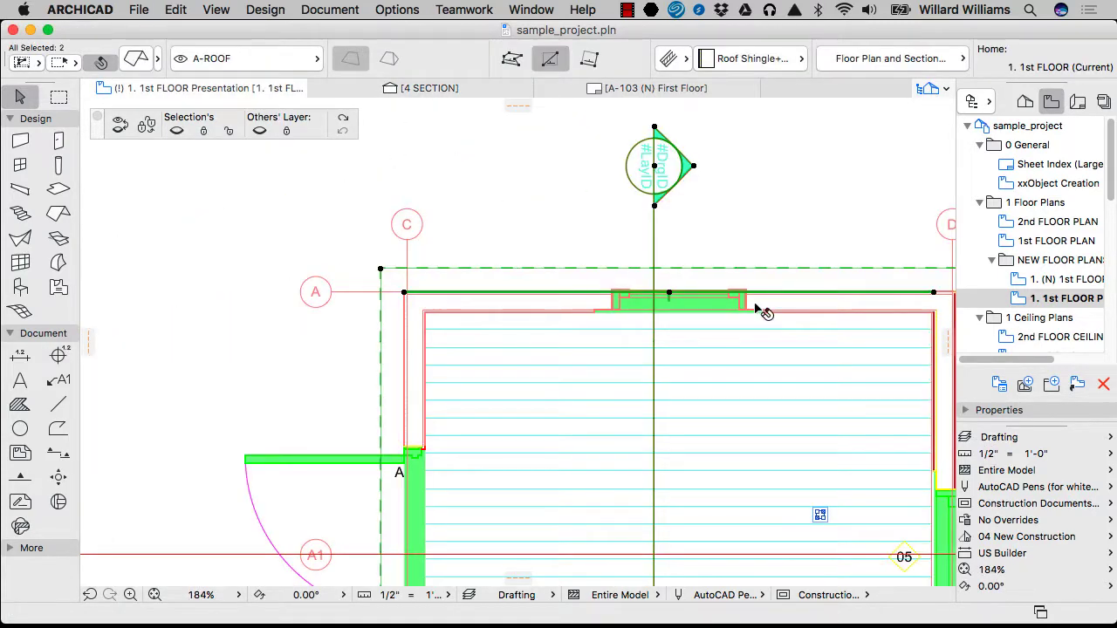
scroll(586, 253, down, 4)
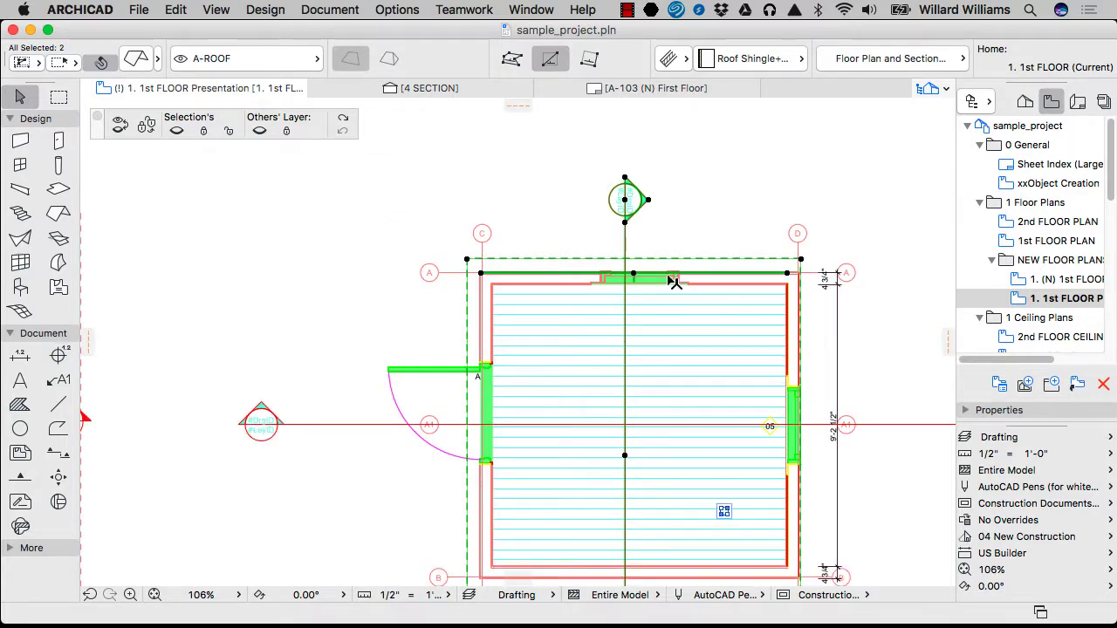
click(684, 283)
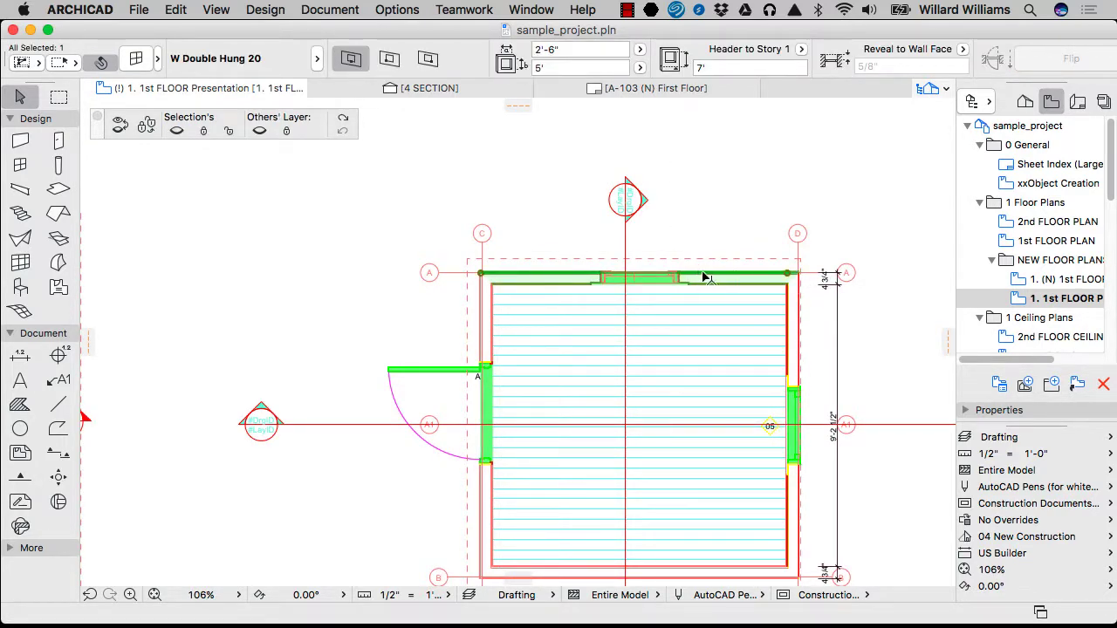
click(703, 273)
key(super+d)
click(704, 273)
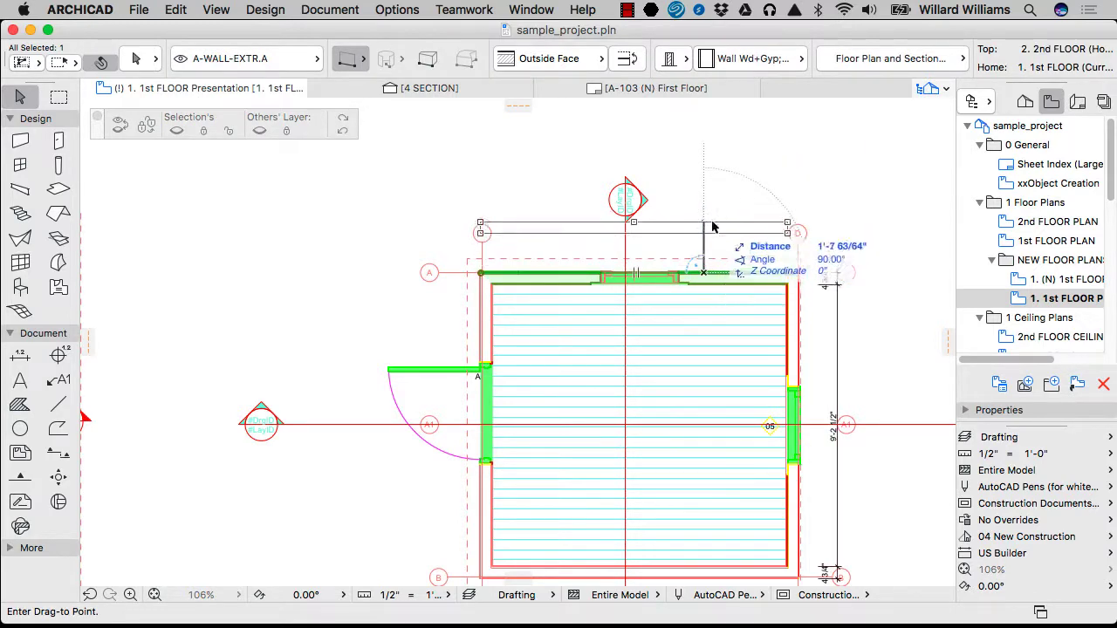
click(712, 226)
Open section 4 from its marker with the current settings, compare the moved wall, and rebuild the section from the model
right_click(625, 245)
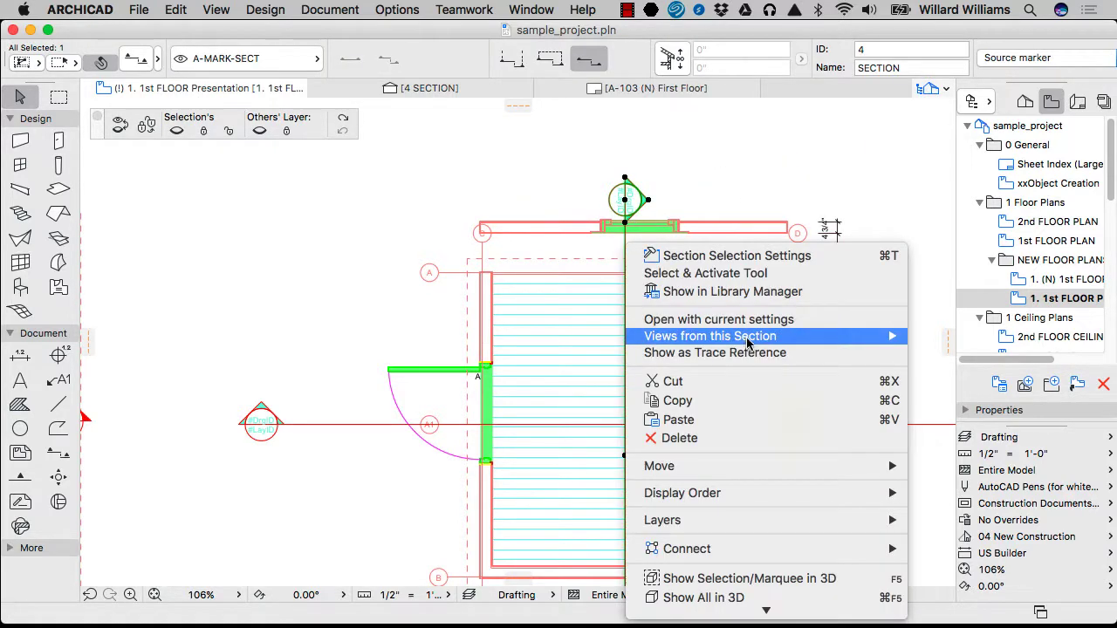
click(735, 317)
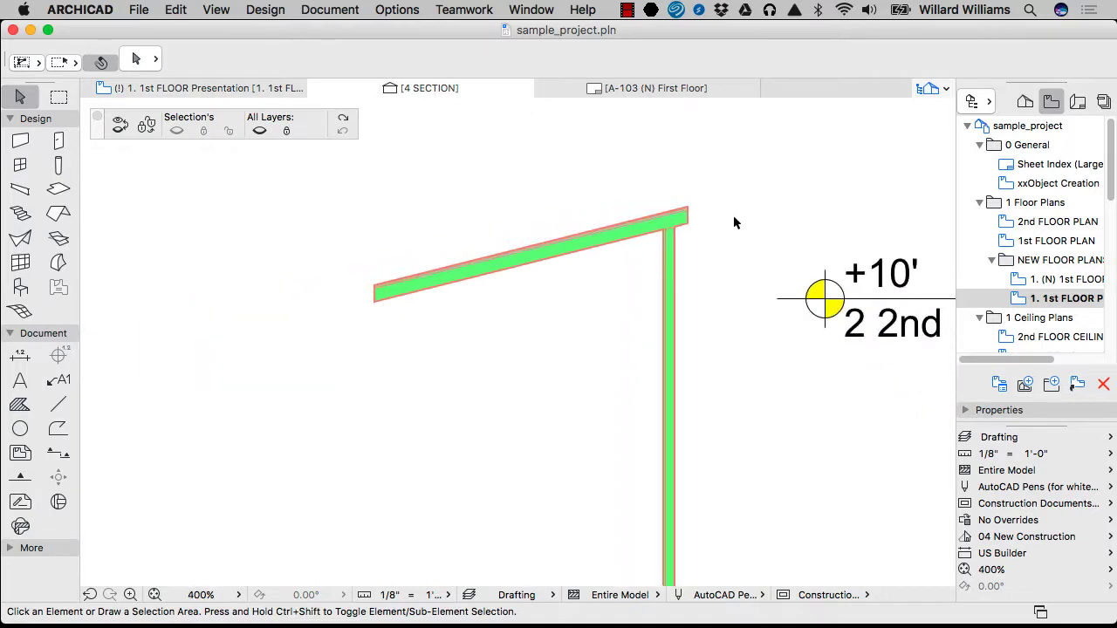
scroll(734, 223, down, 5)
scroll(575, 393, up, 3)
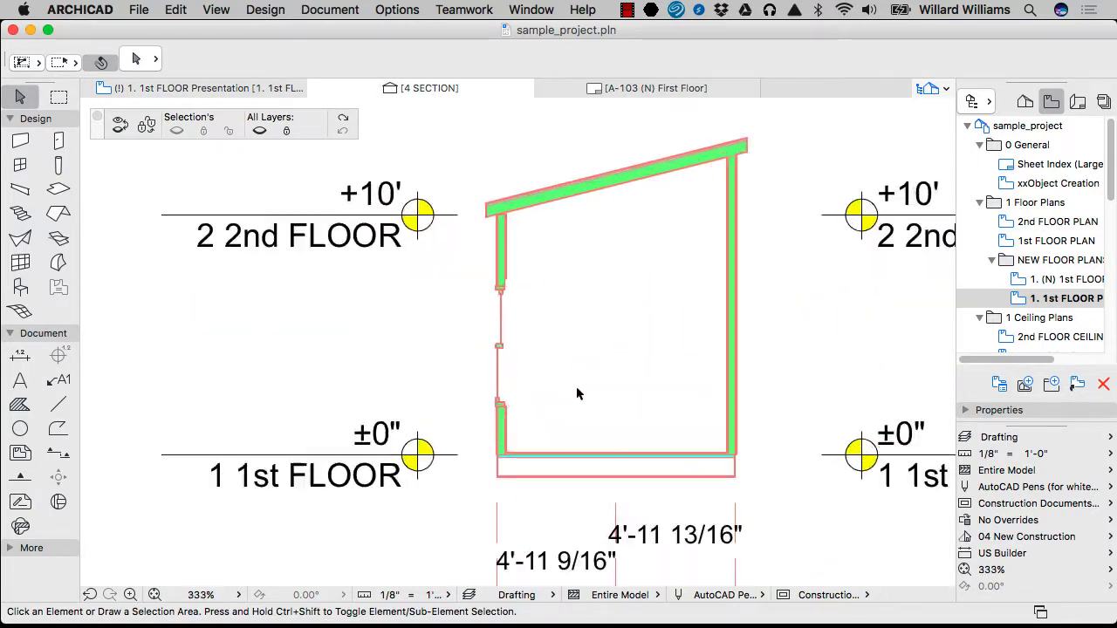
scroll(576, 393, up, 1)
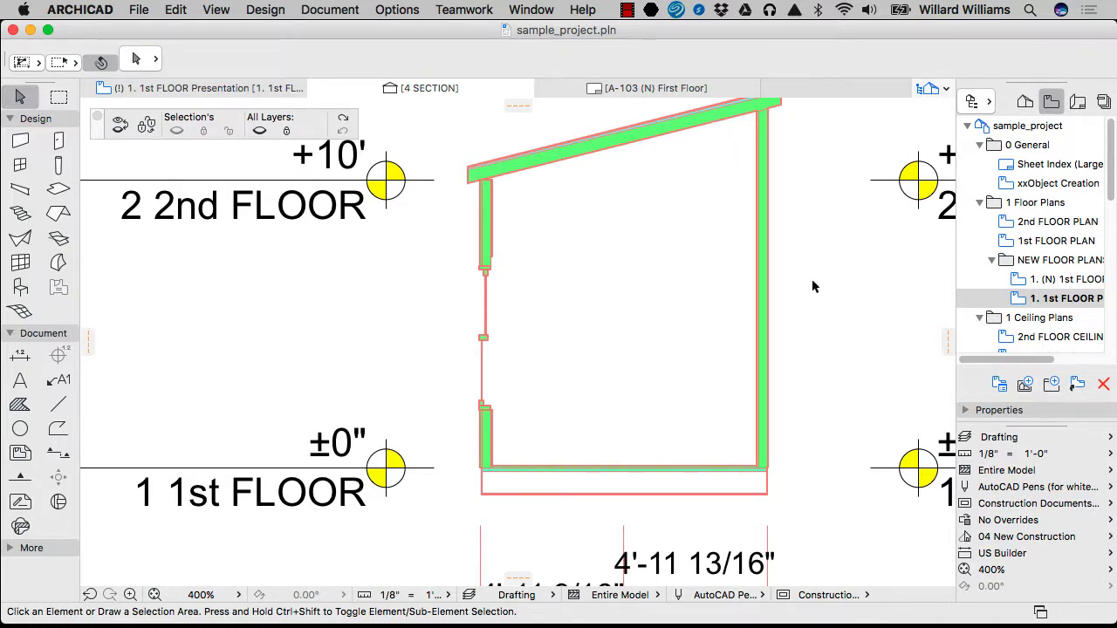
right_click(829, 247)
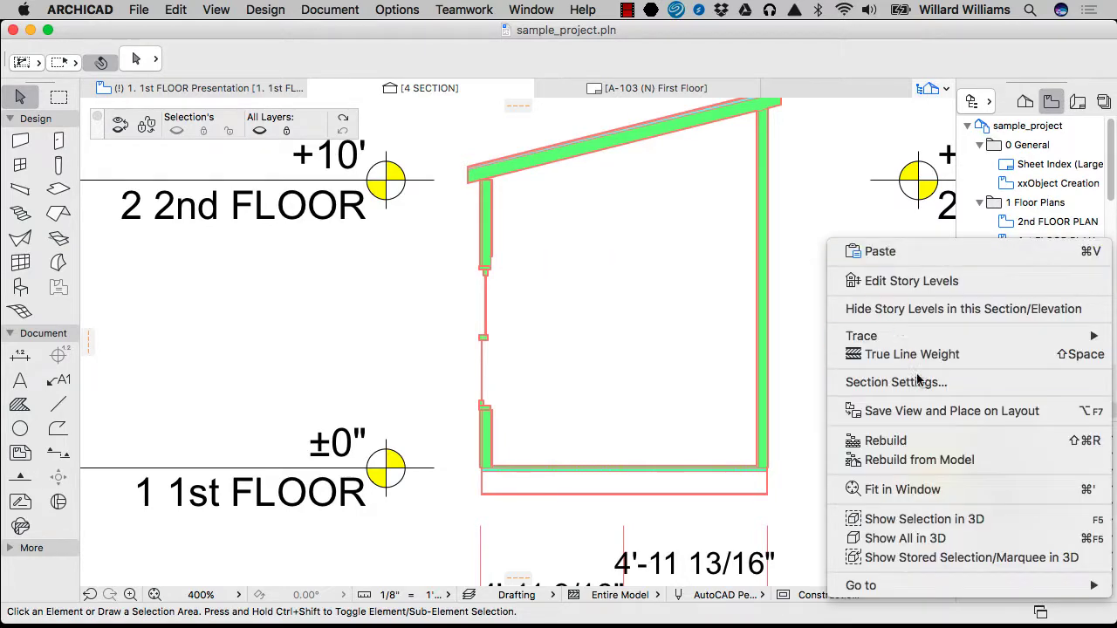
click(955, 459)
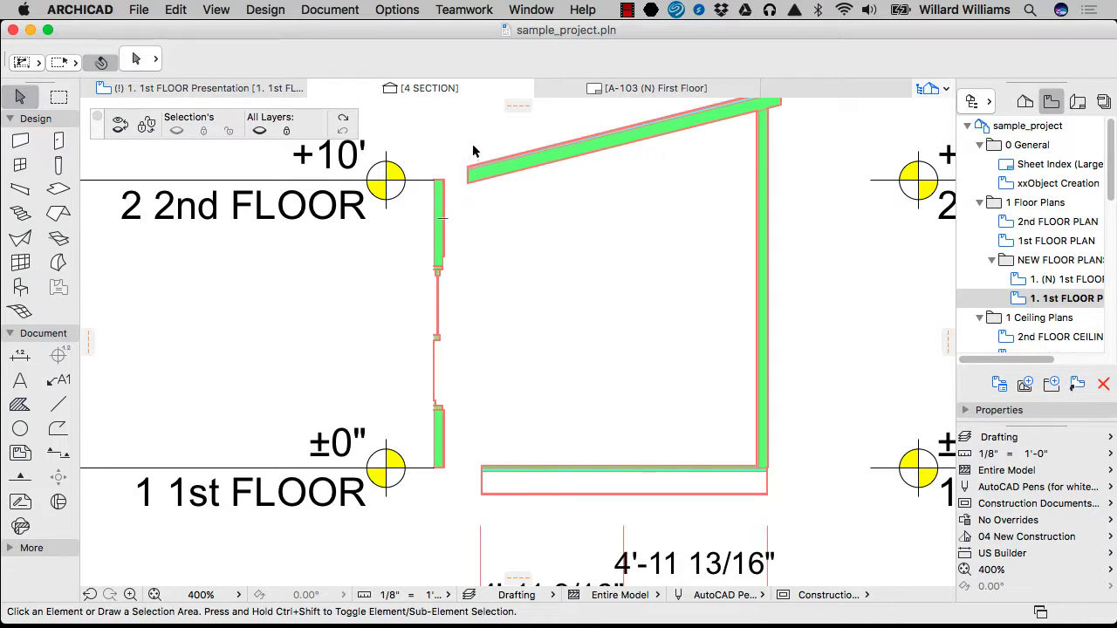
Undo the wall move, and set the status of section 4 to Auto-rebuild Model in its section settings
key(super+z)
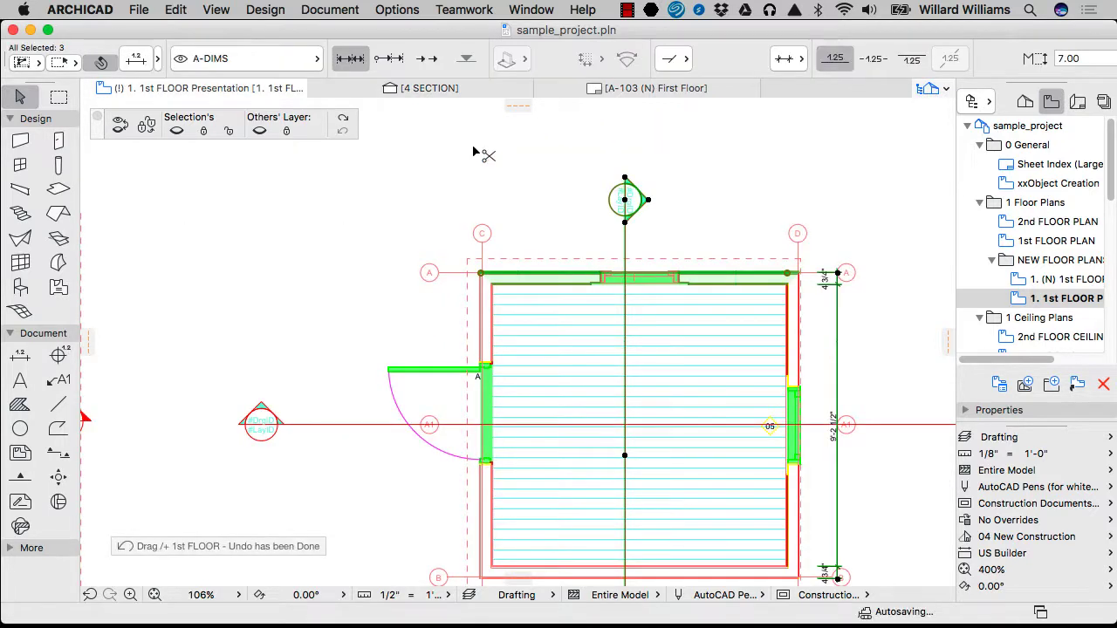
click(628, 224)
right_click(625, 223)
key(Escape)
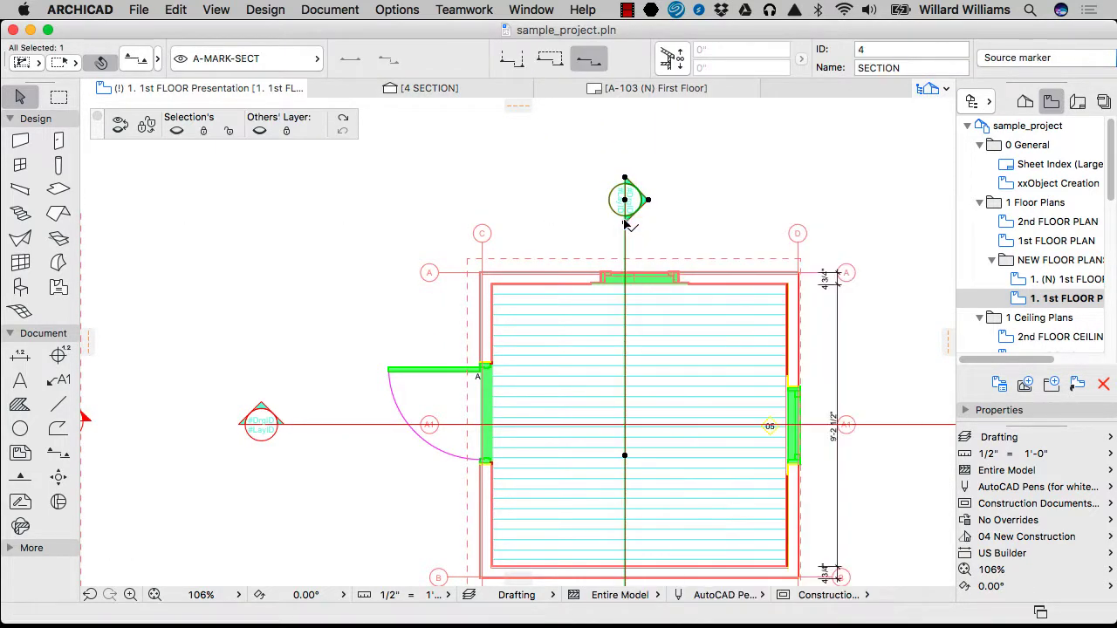
right_click(625, 225)
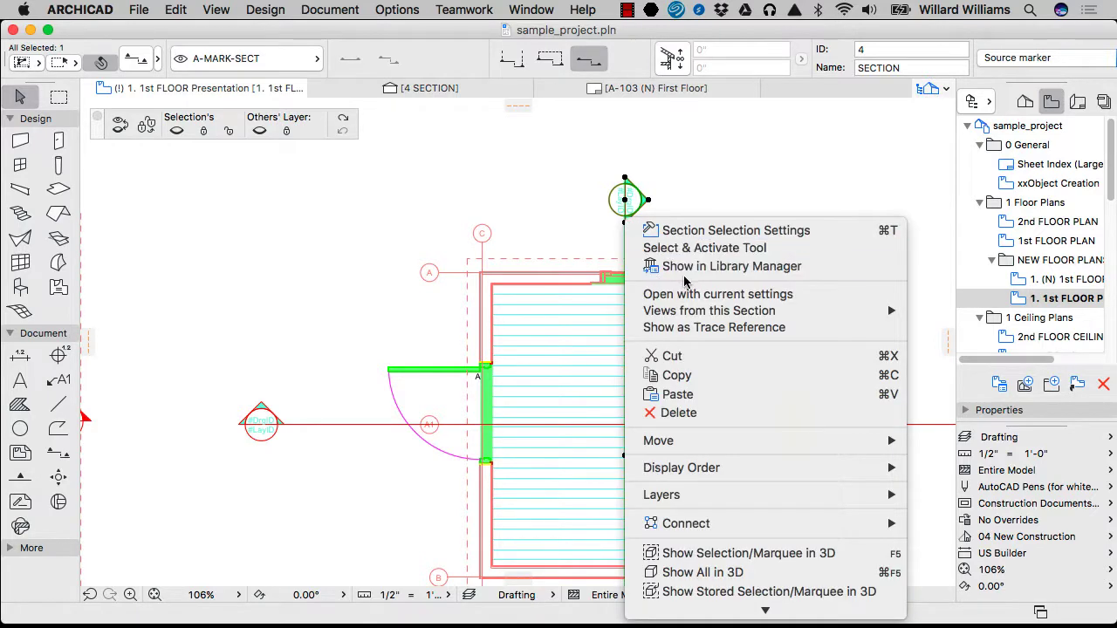
click(684, 233)
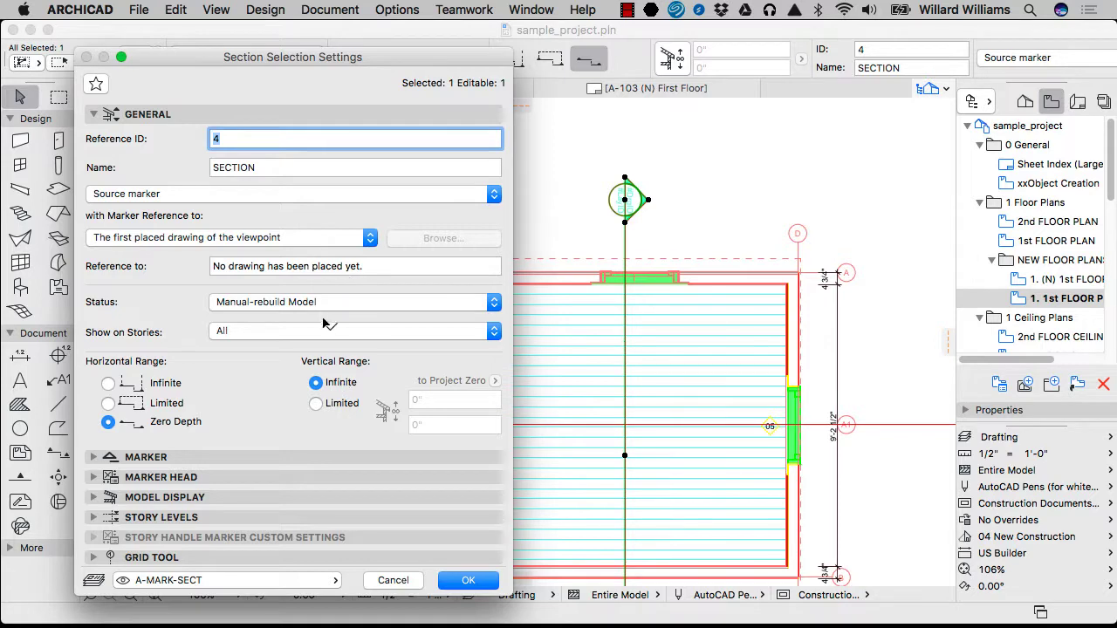
click(357, 302)
click(354, 287)
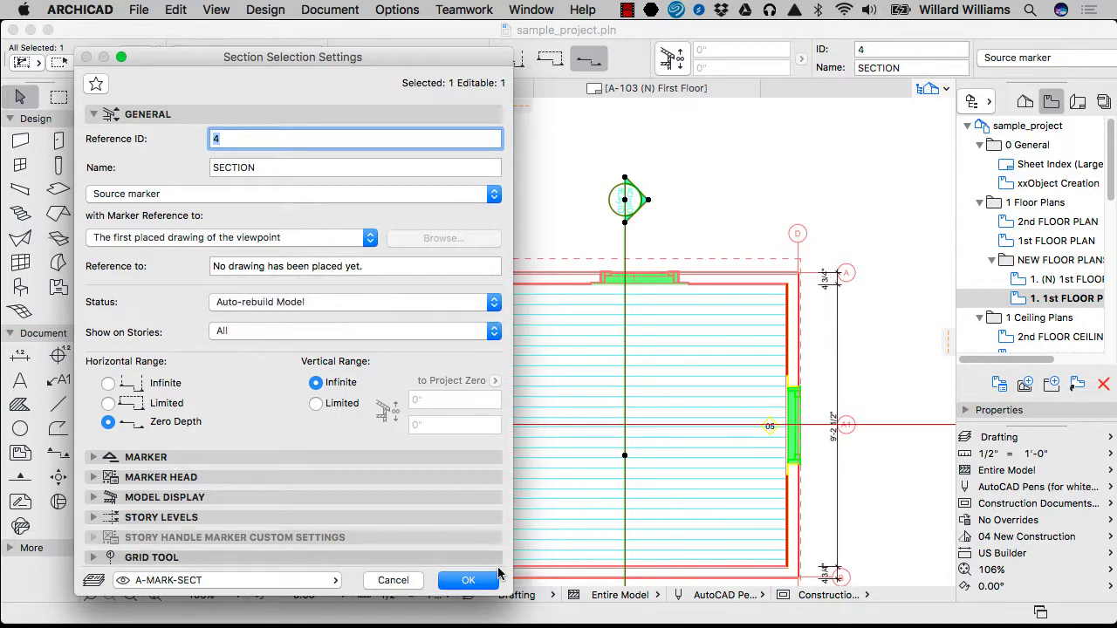
click(471, 580)
Select the marker of section 4, open the section with the current settings, and return to the first floor plan
click(629, 199)
right_click(630, 201)
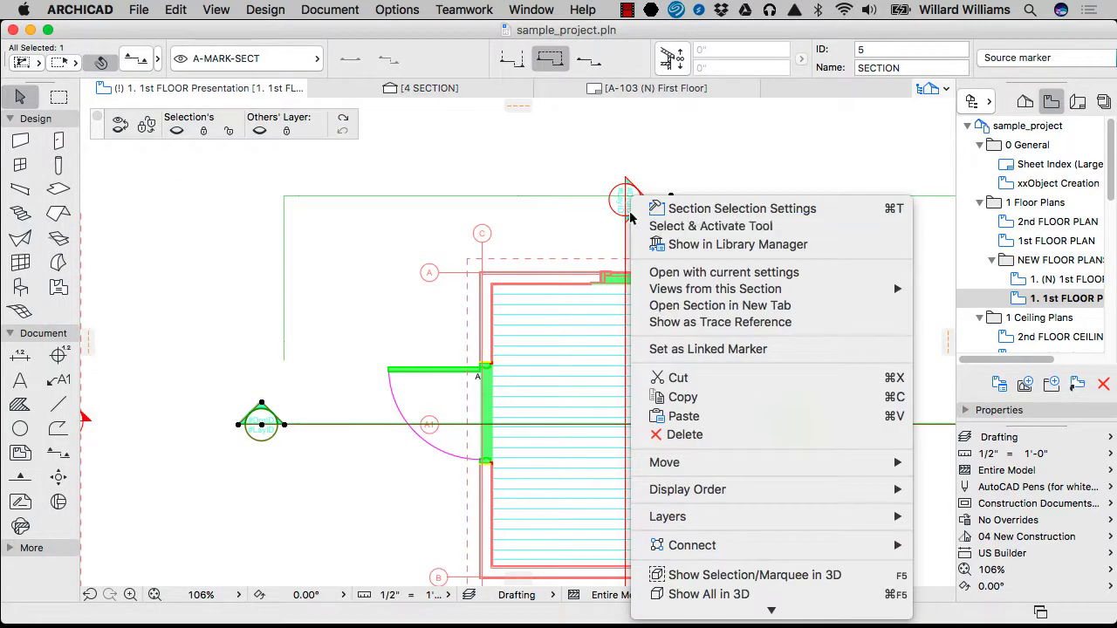
click(629, 209)
click(625, 201)
right_click(625, 218)
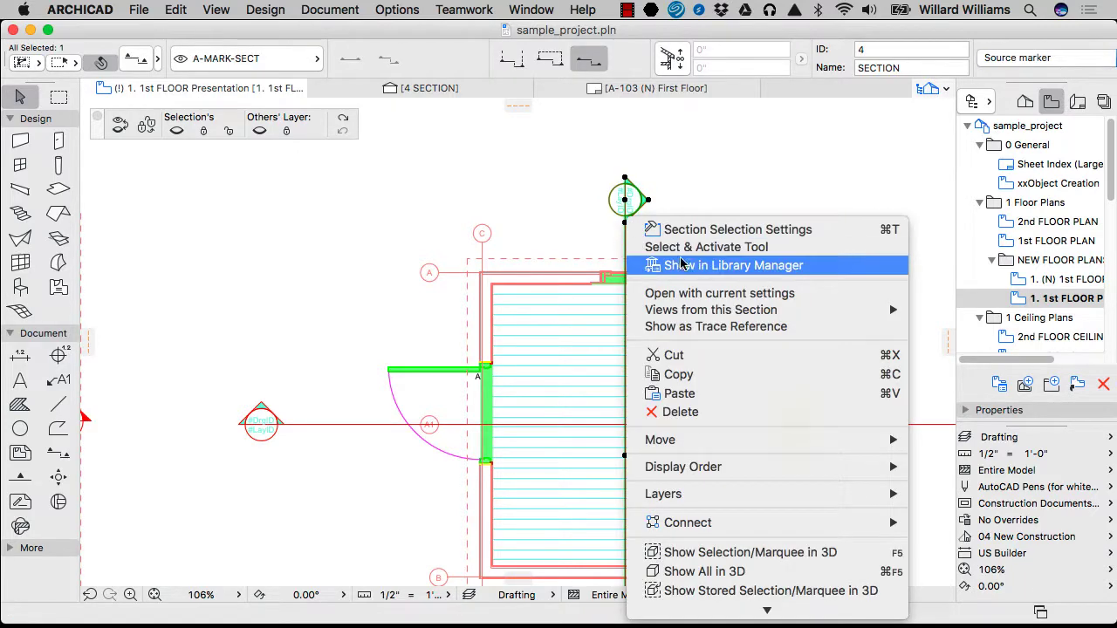
click(702, 293)
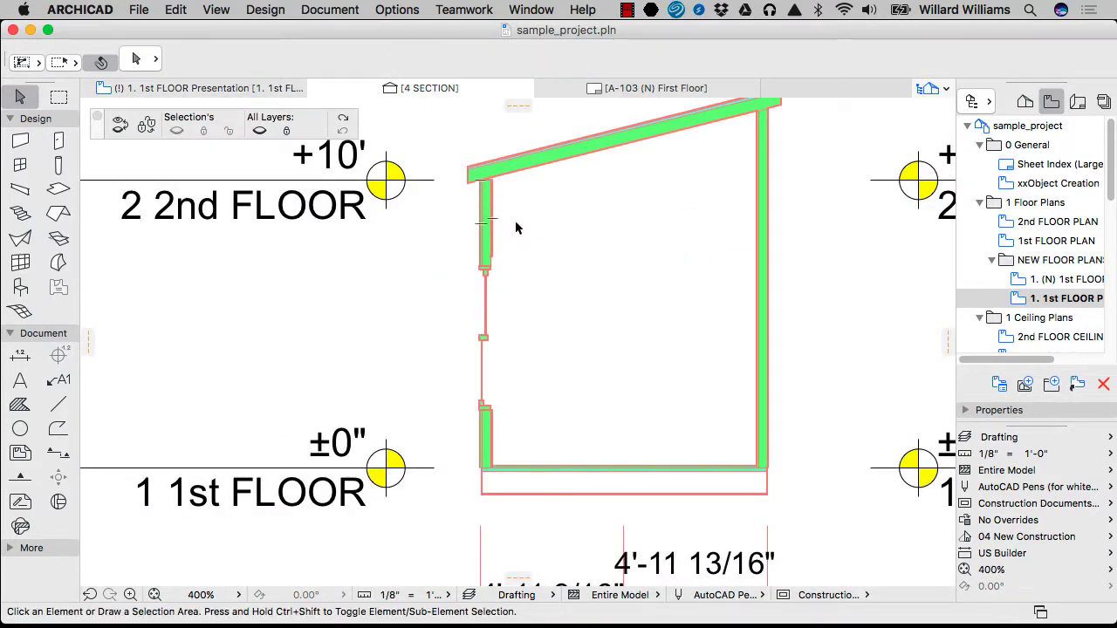
click(272, 88)
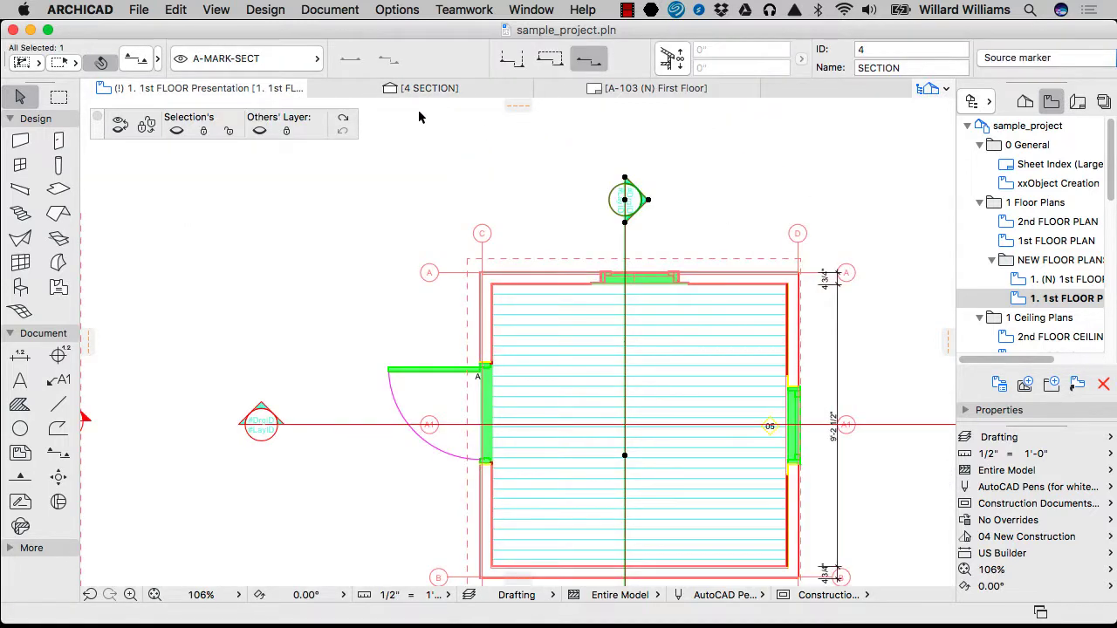